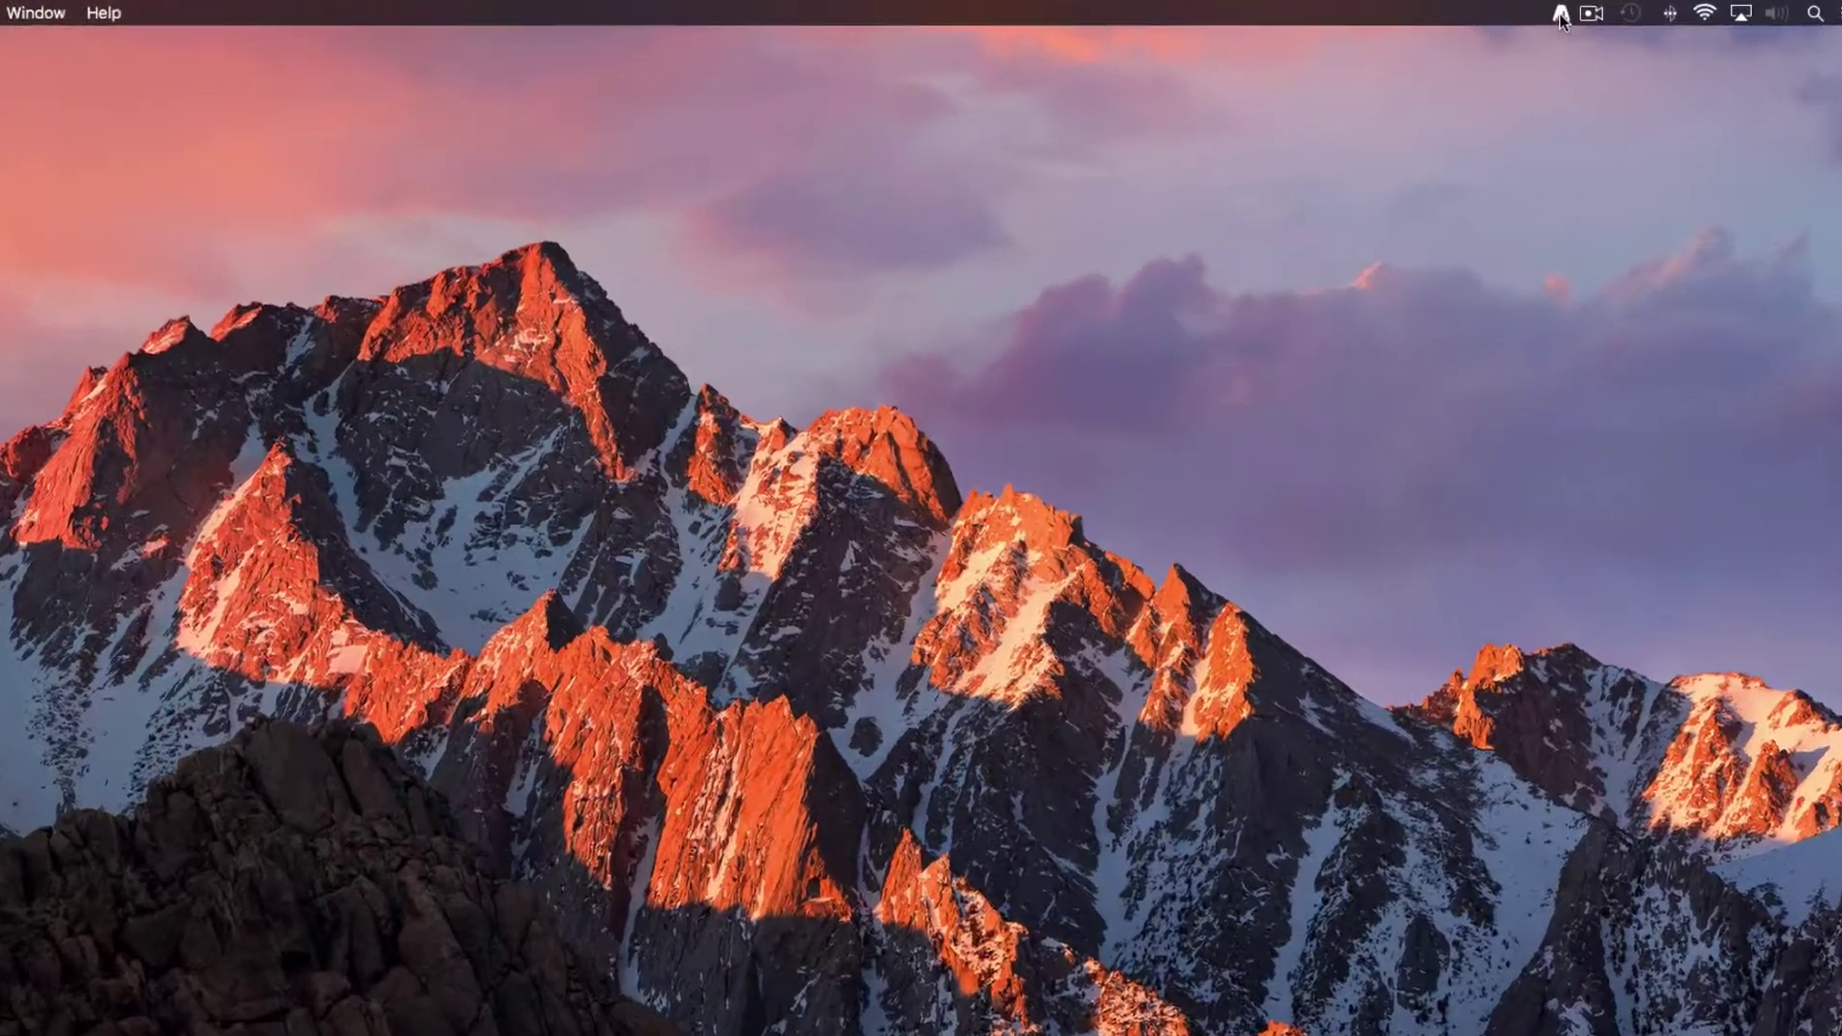
Step: In the AudioSwift preferences, show the Mixer settings and choose Logic Pro as the primary DAW on Port 1
click(1569, 11)
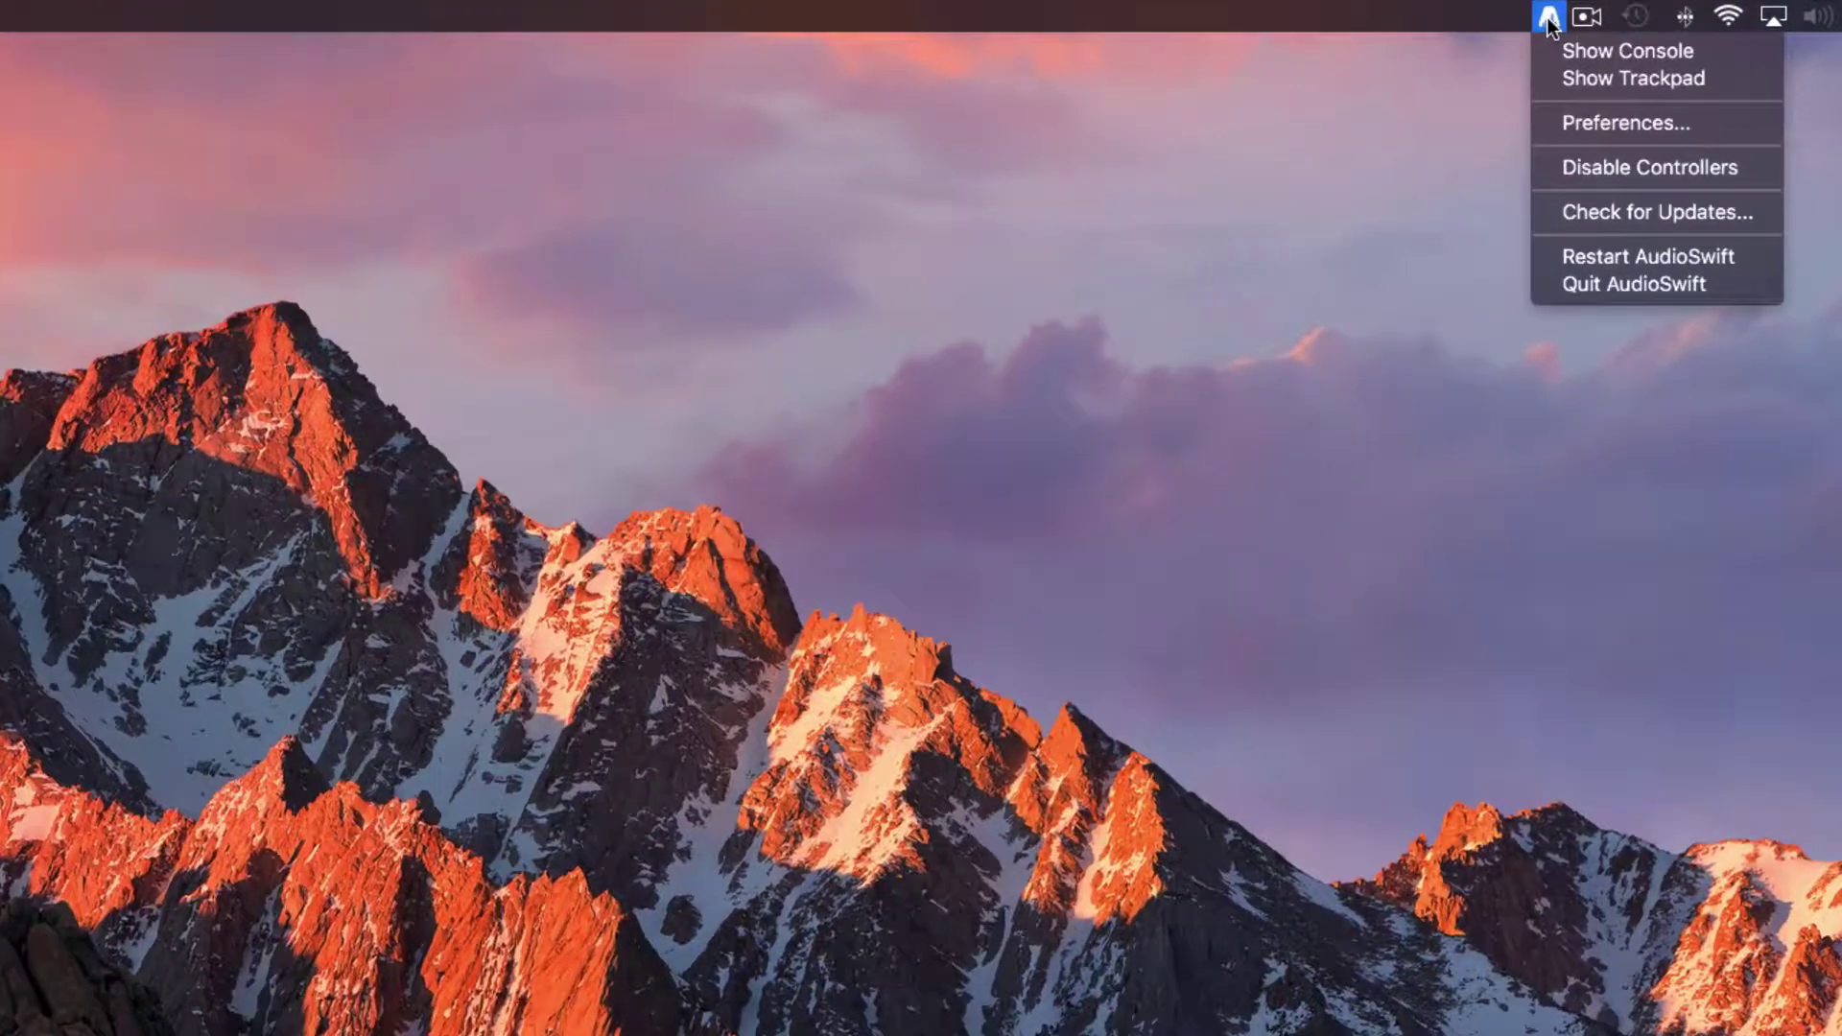
click(1572, 121)
click(430, 297)
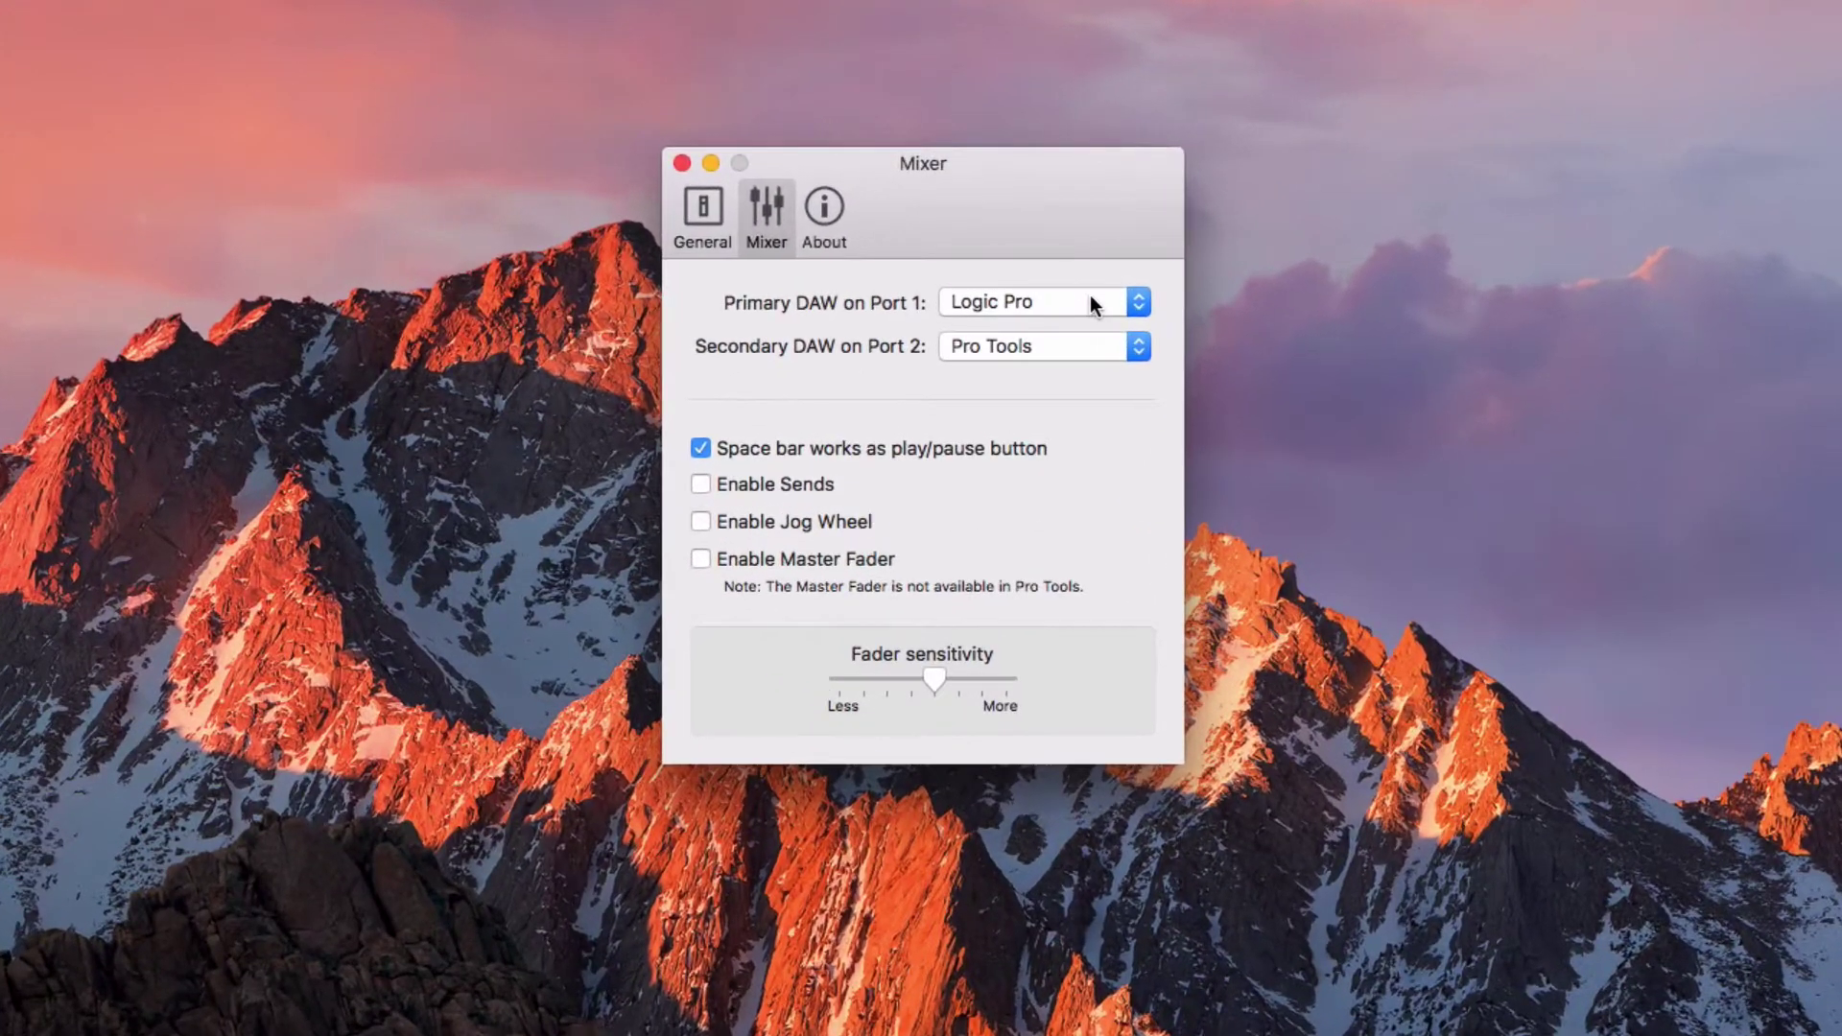
click(1094, 303)
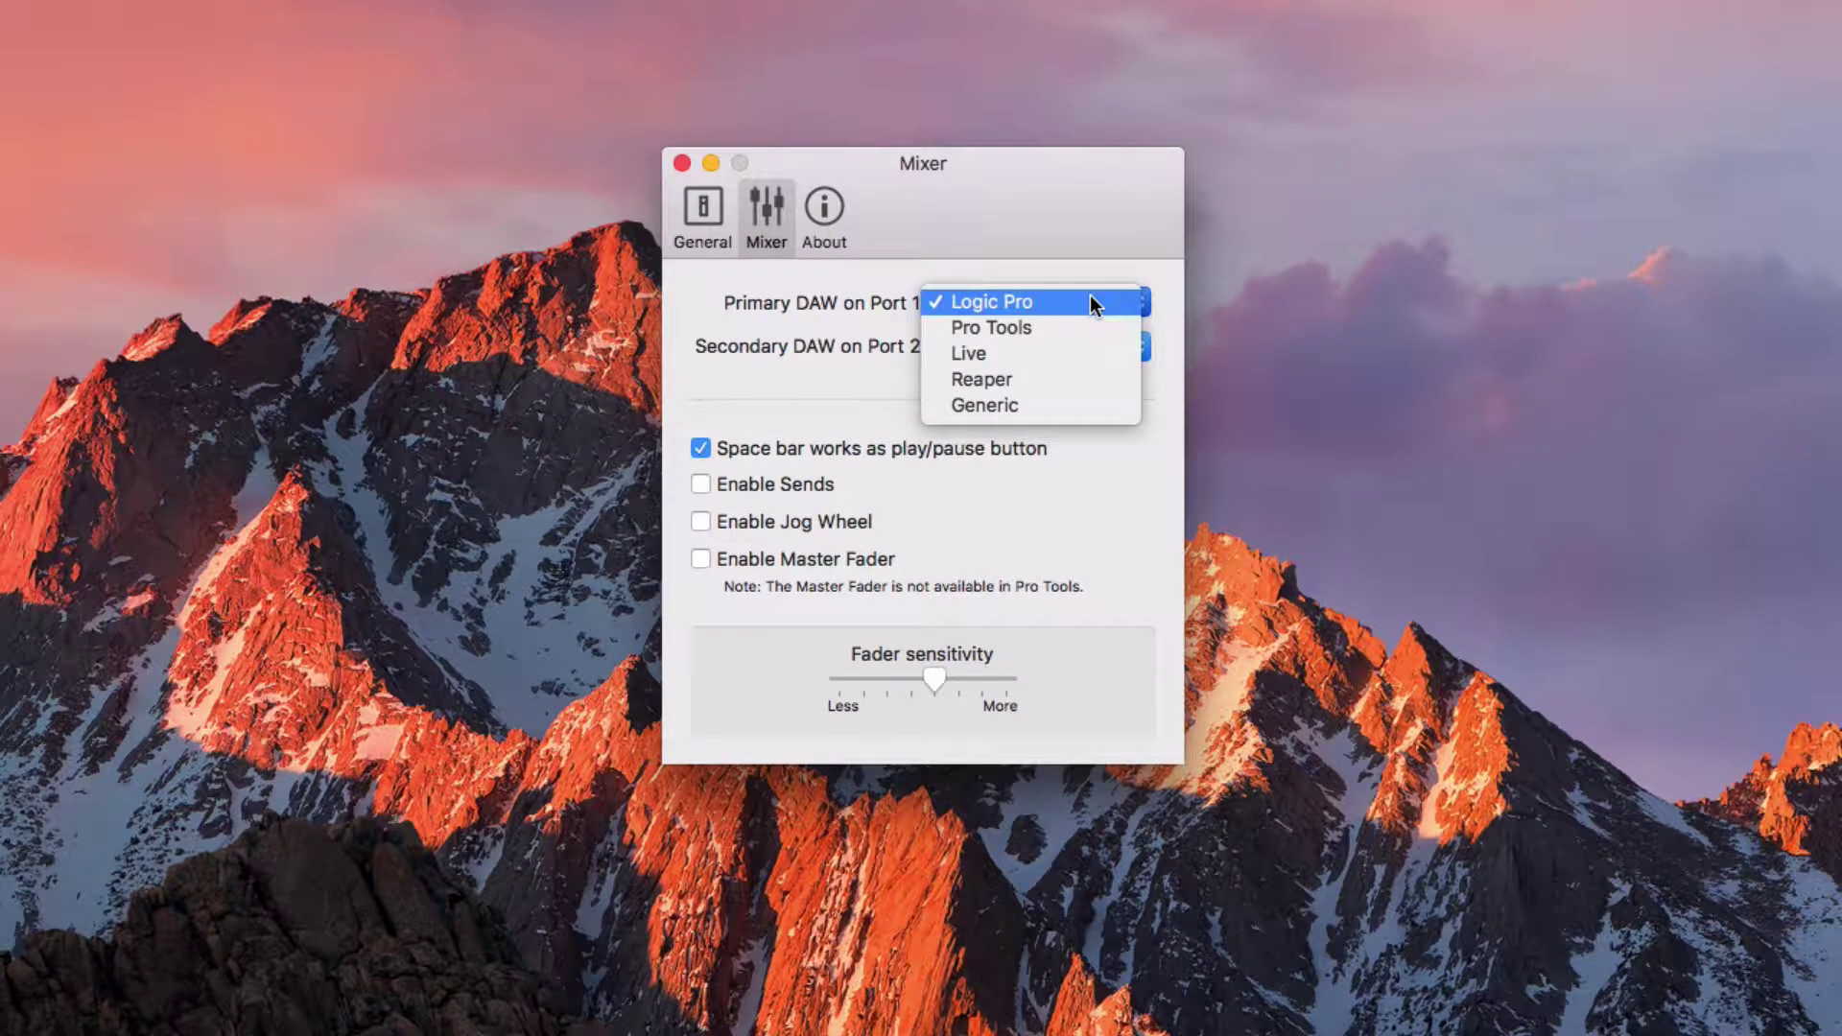
click(1090, 297)
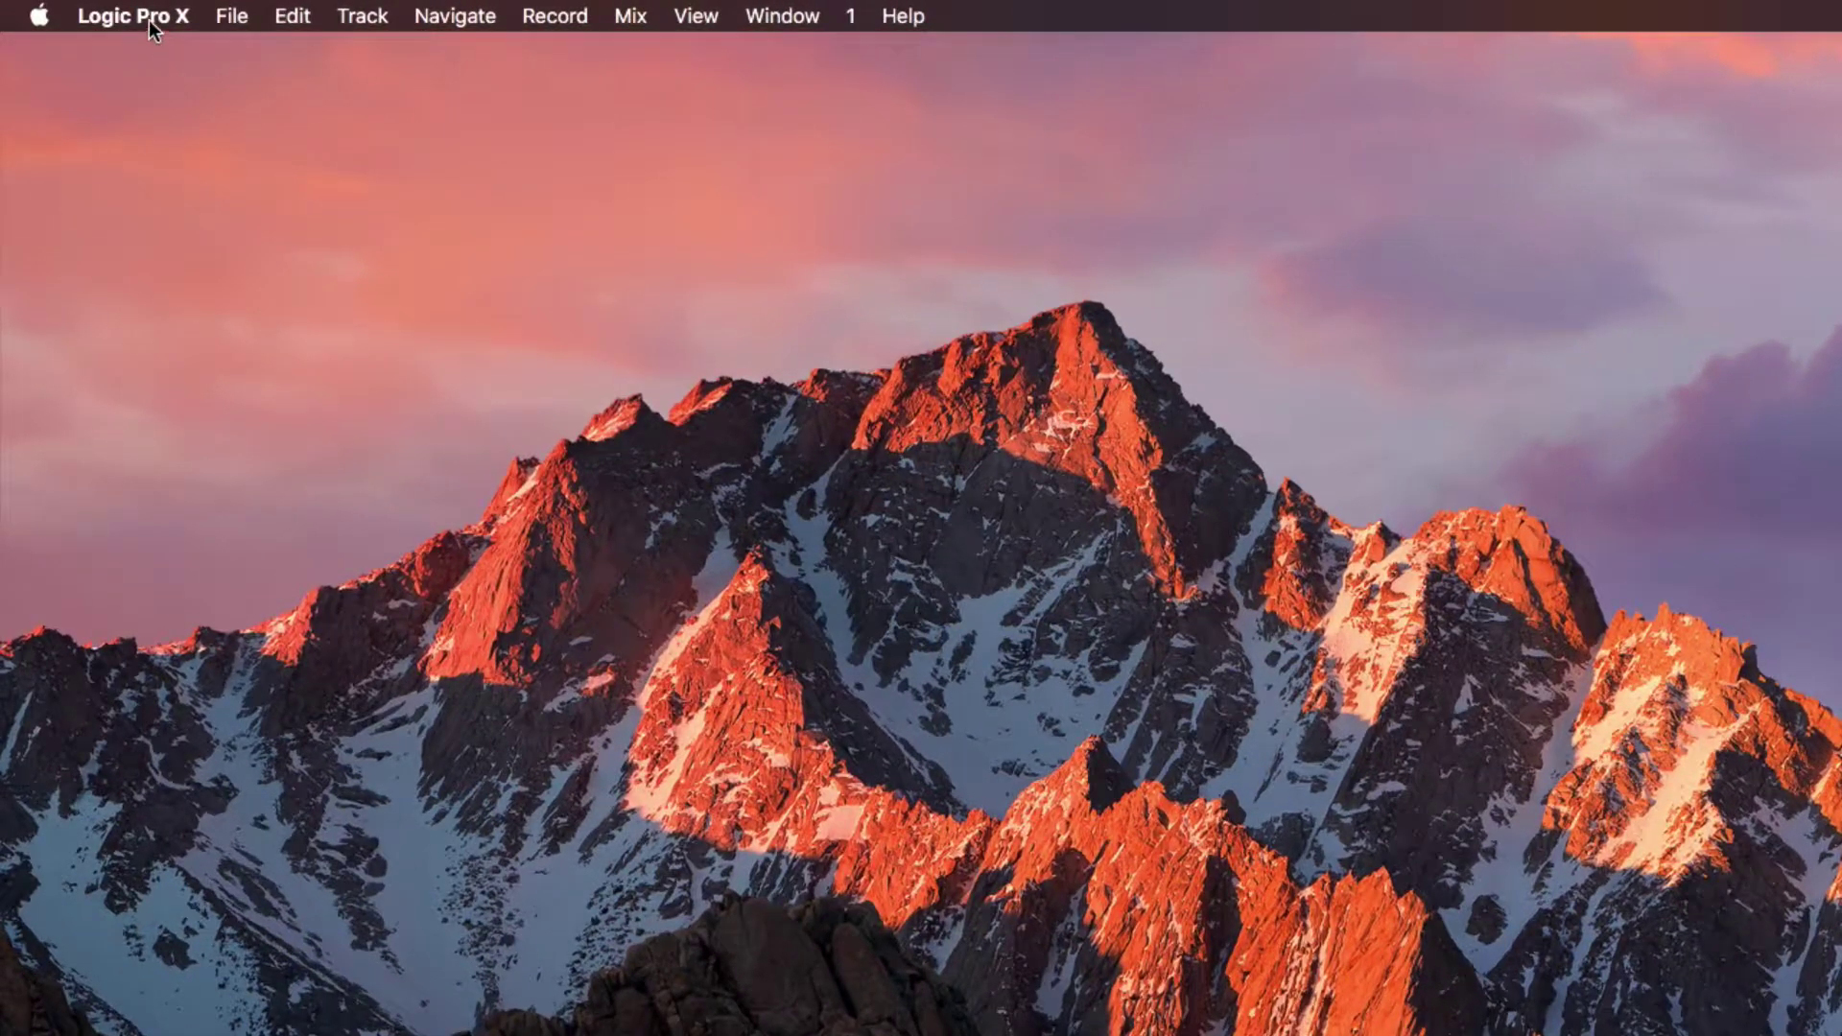
Step: In Logic Pro X, open the Control Surface Setup and install the Mackie Designs Mackie Control device
click(147, 20)
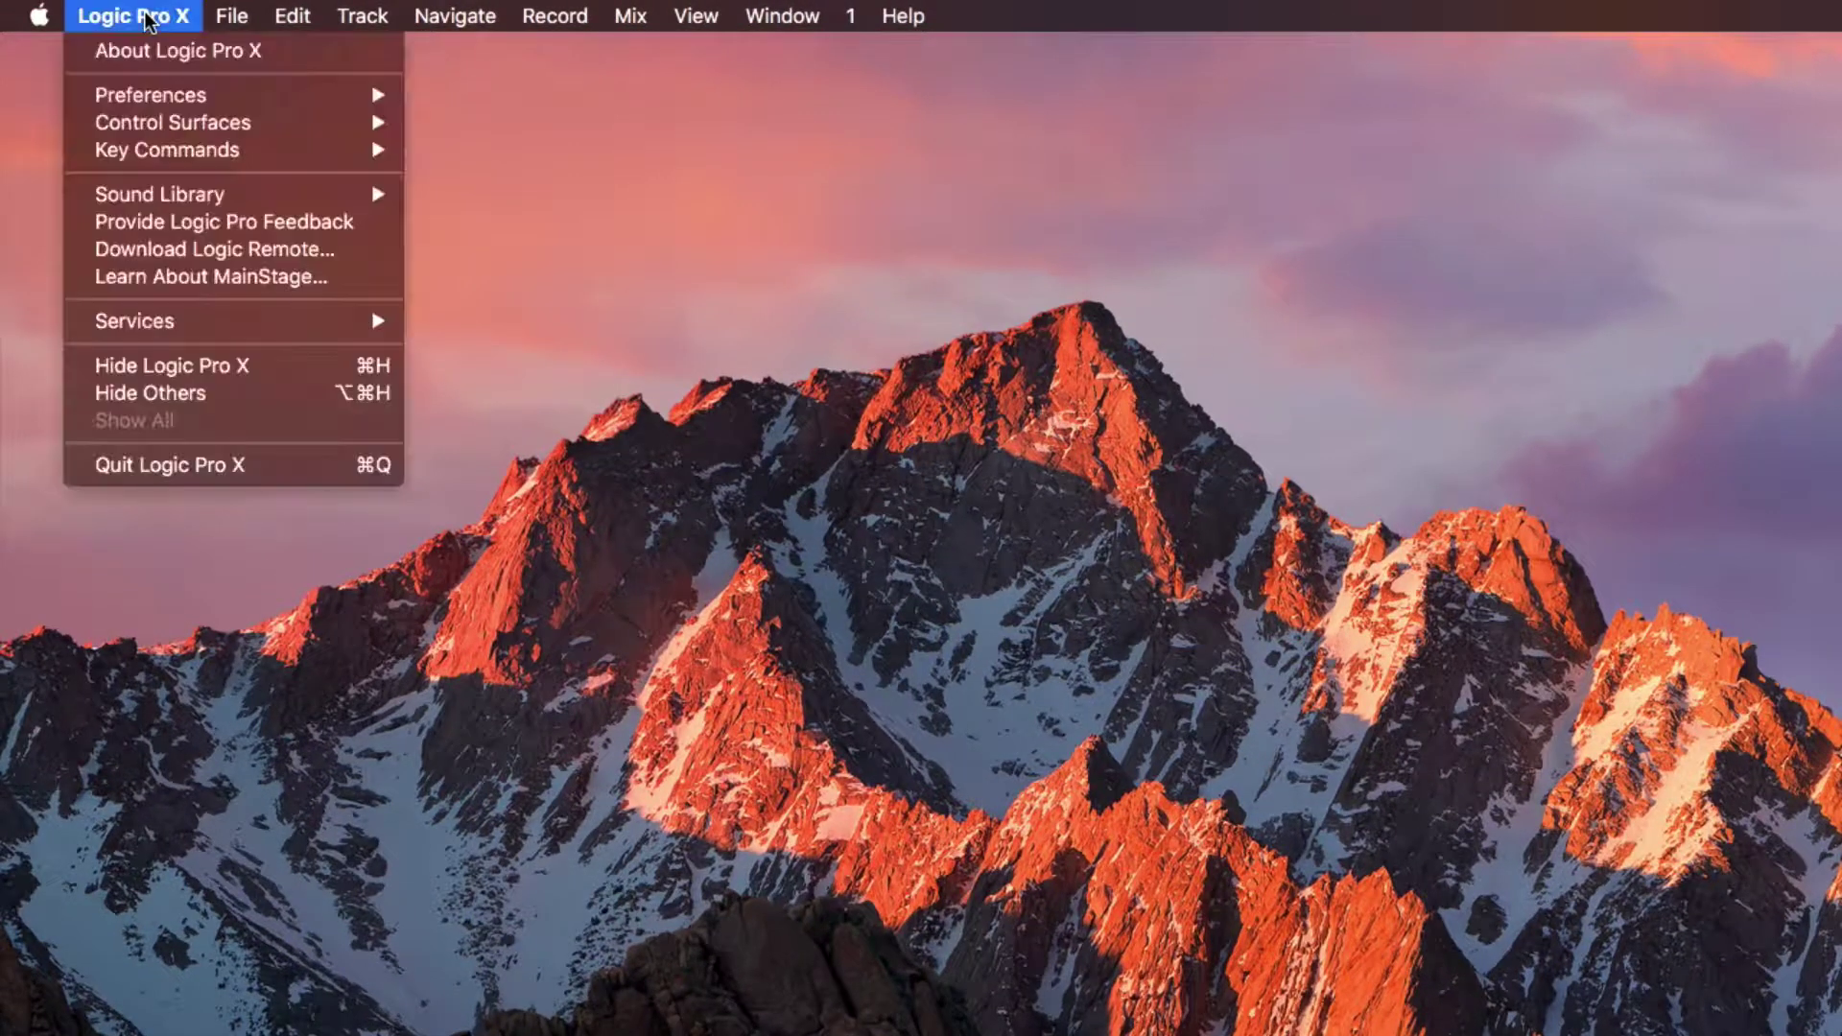
mouse_move(186, 108)
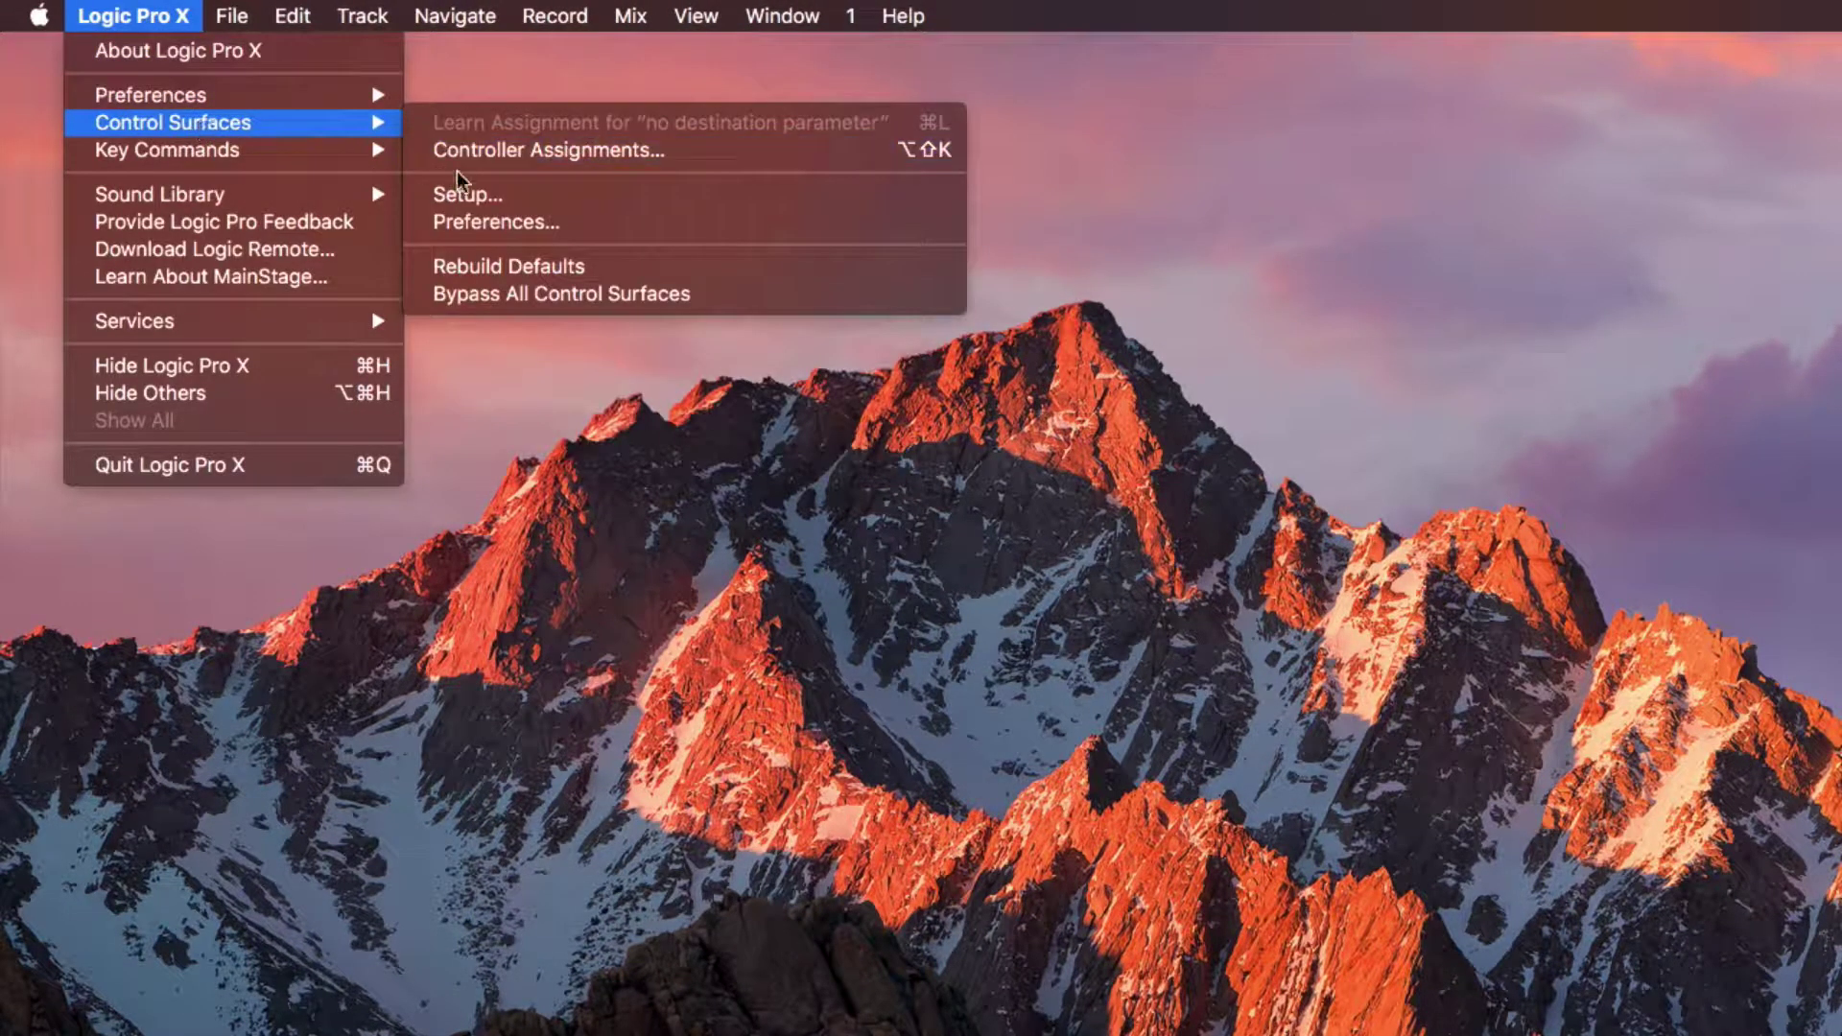
click(470, 194)
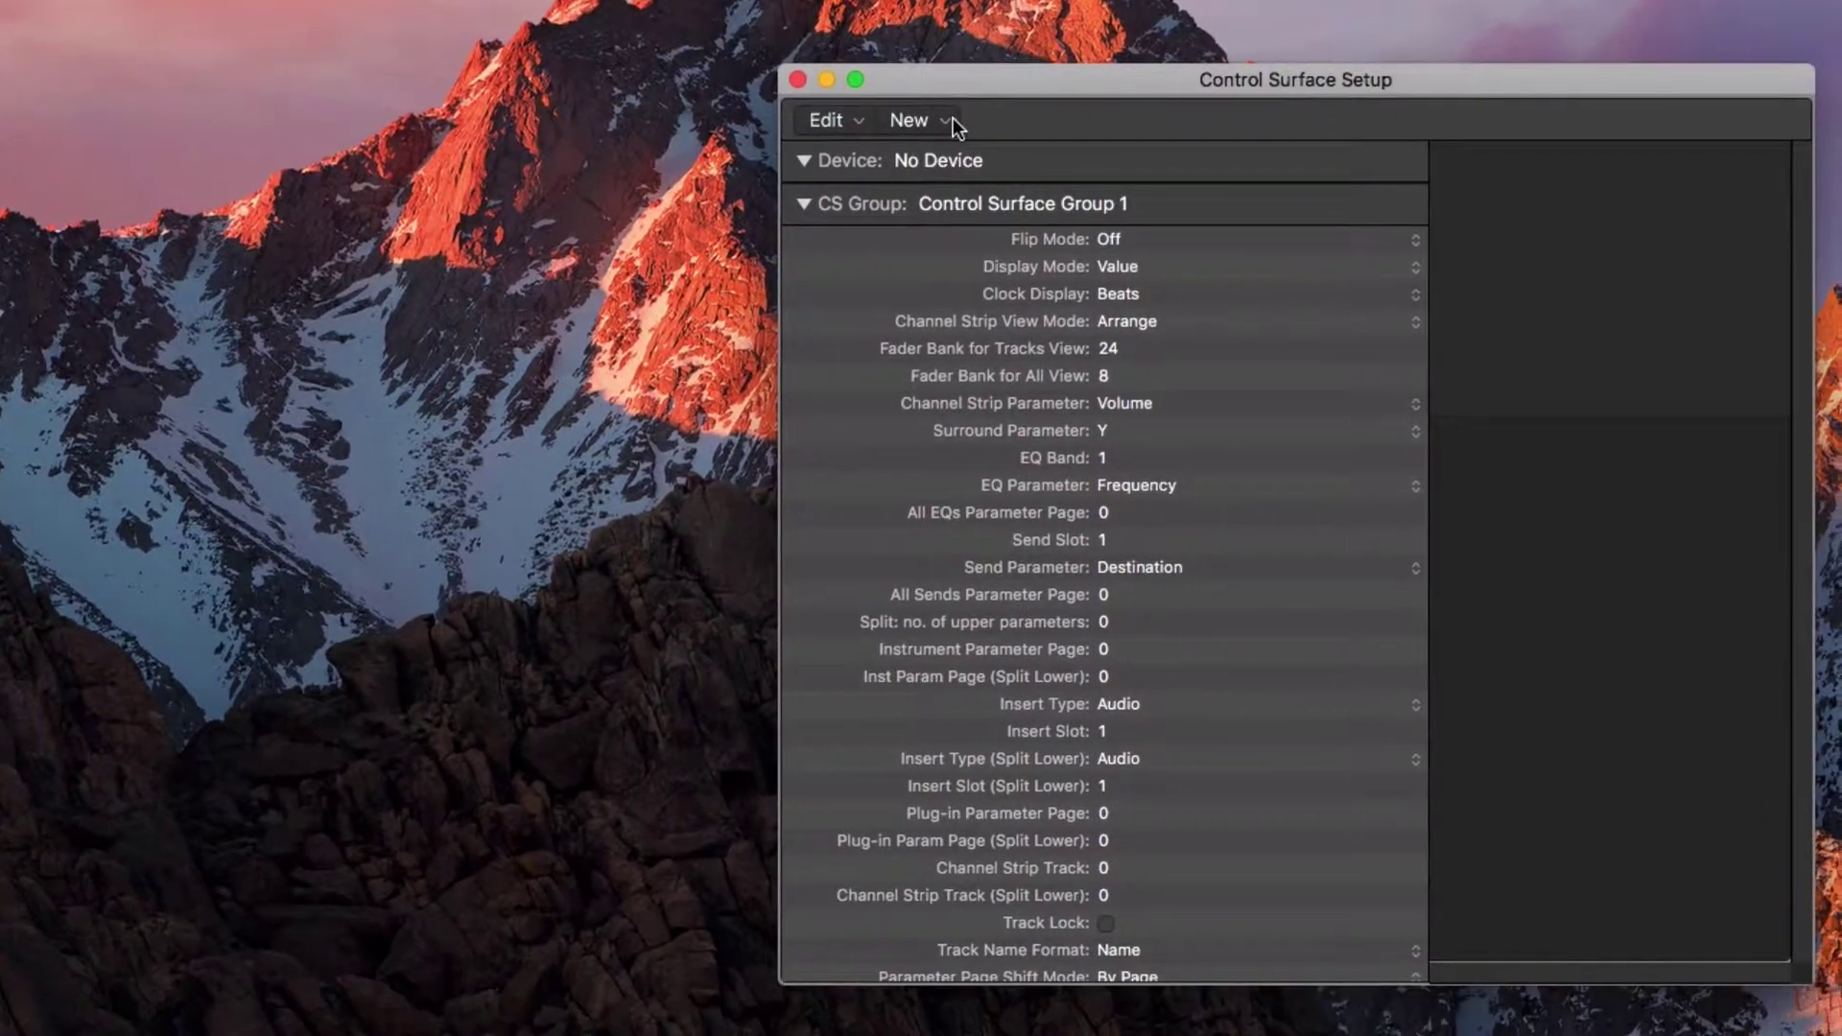
click(953, 513)
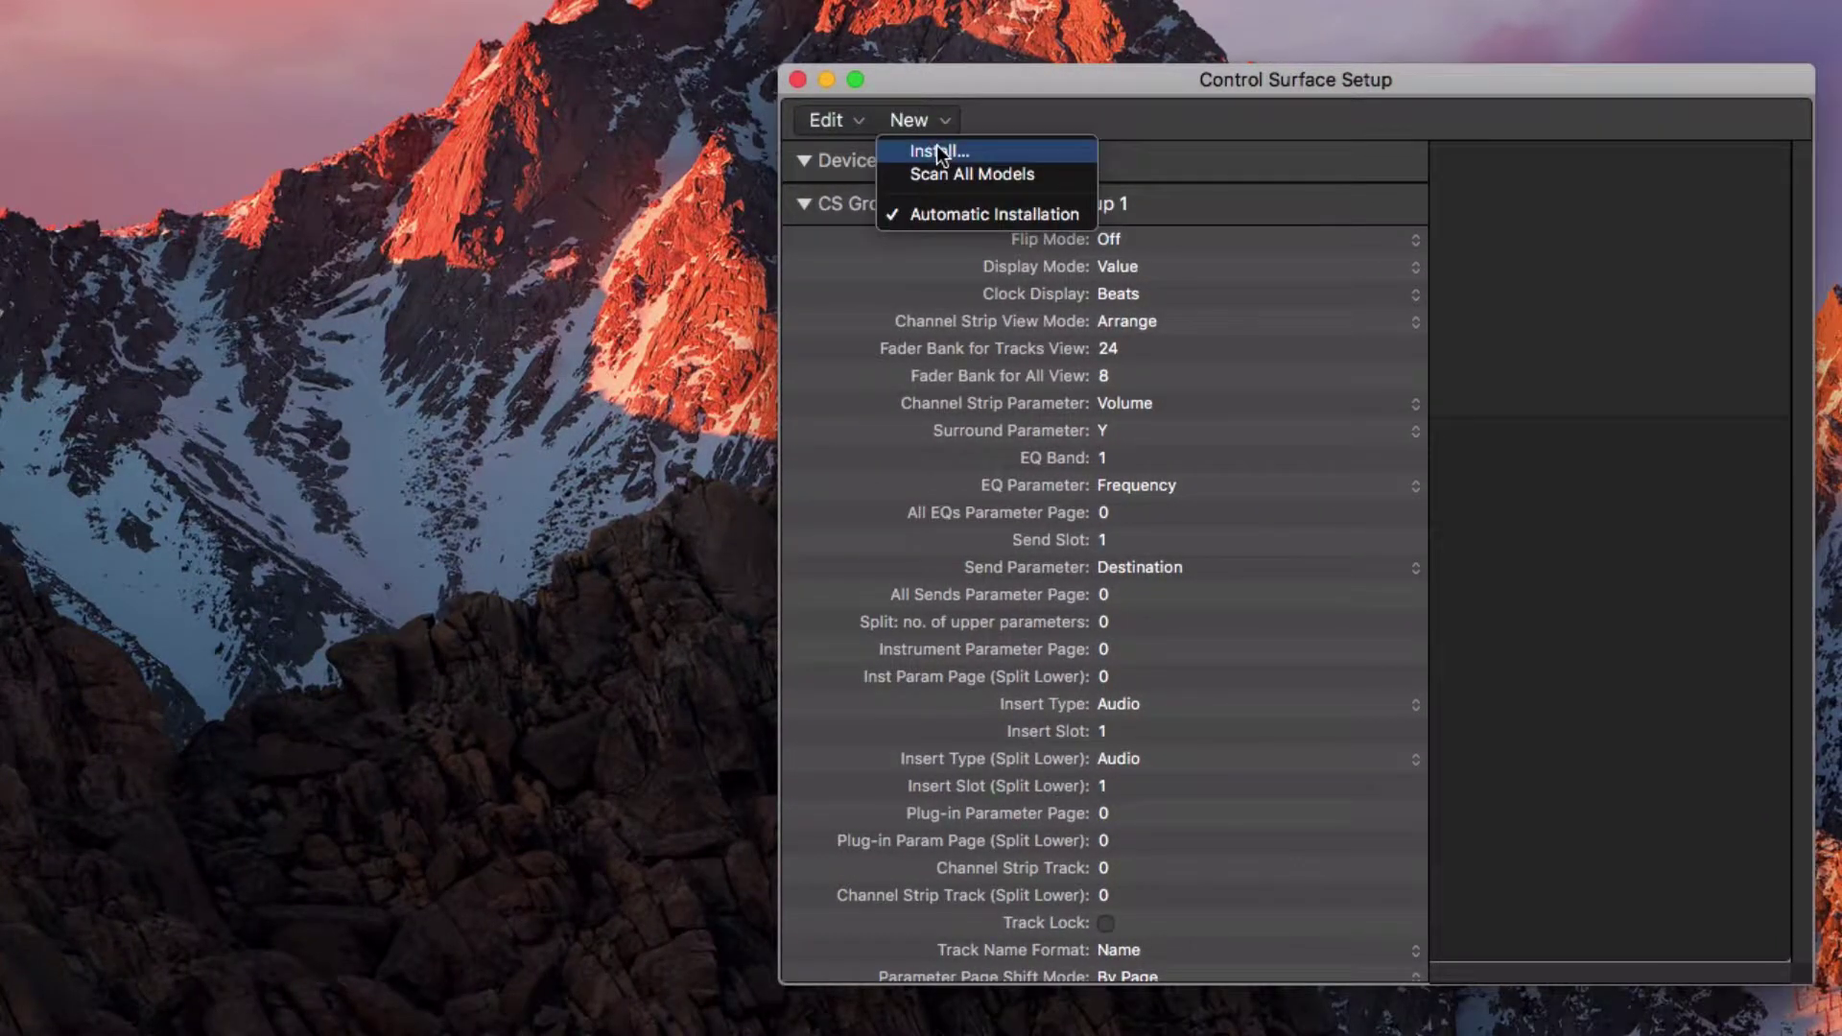
click(936, 147)
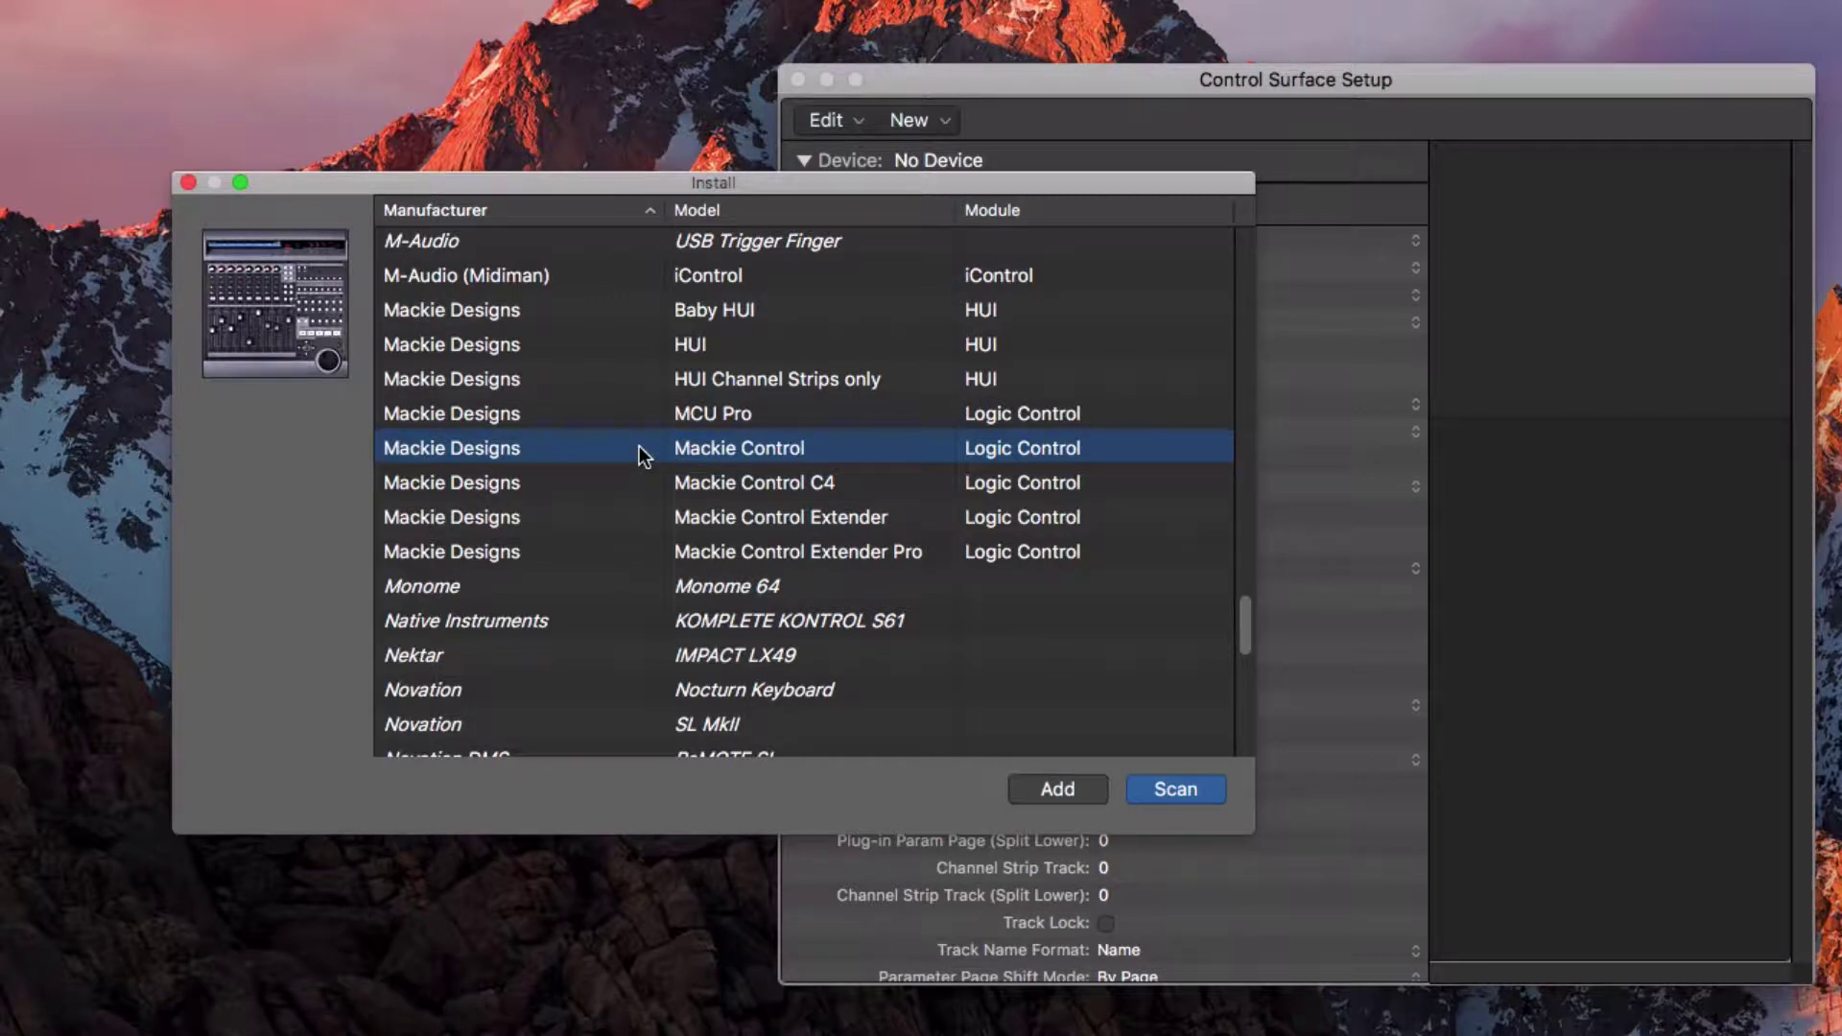
click(1033, 791)
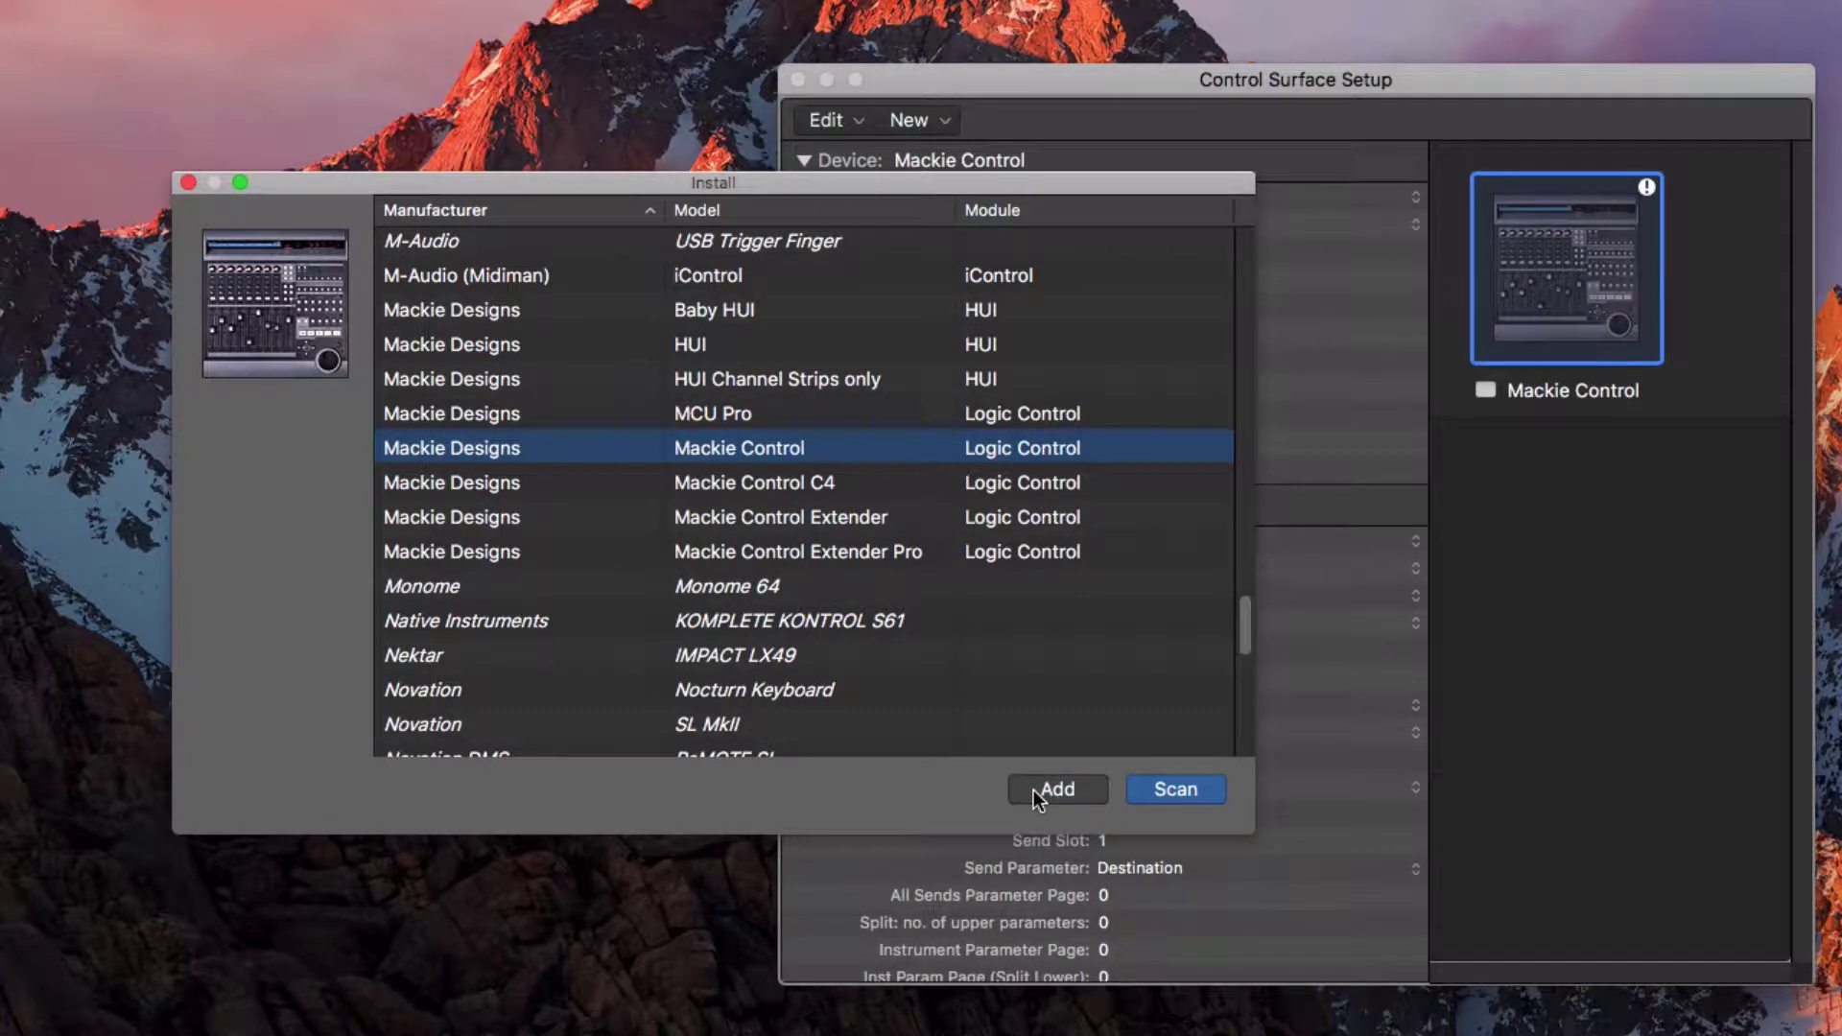
click(187, 182)
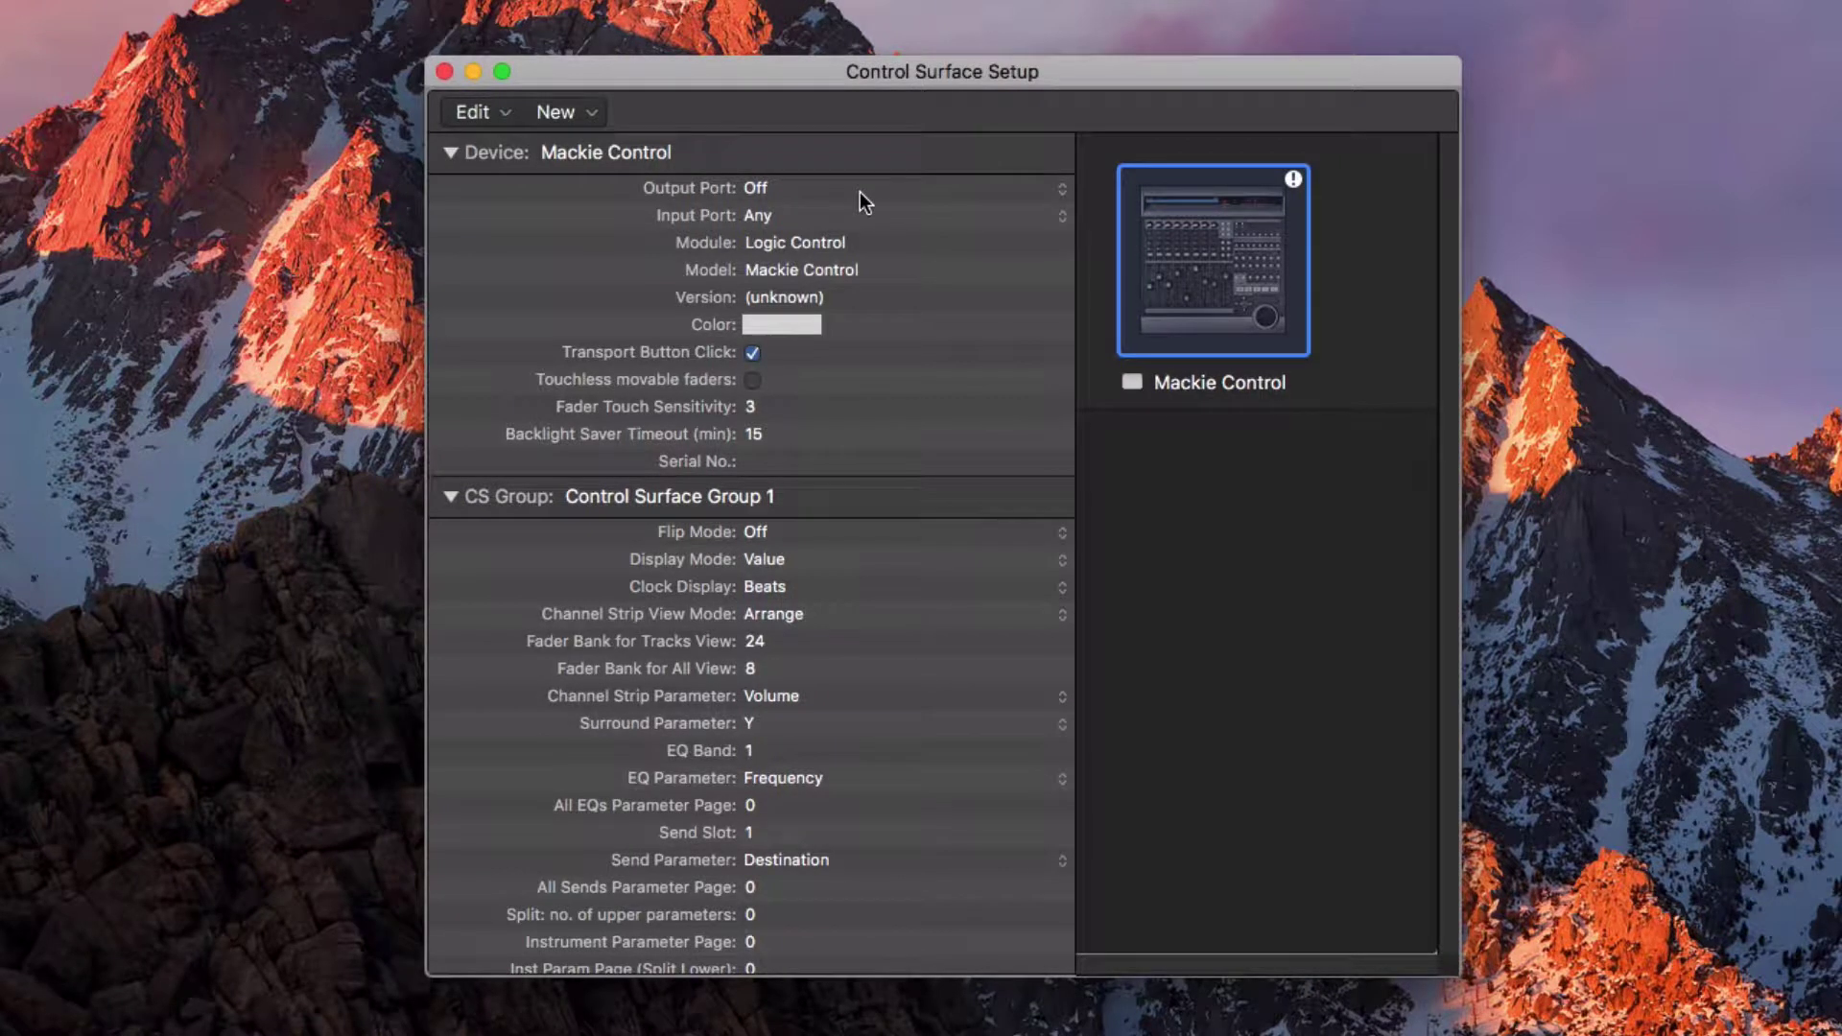
Step: Set the Mackie Control's output and input ports to AudioSwift 1, and open Logic Pro X's control surface preferences
click(865, 201)
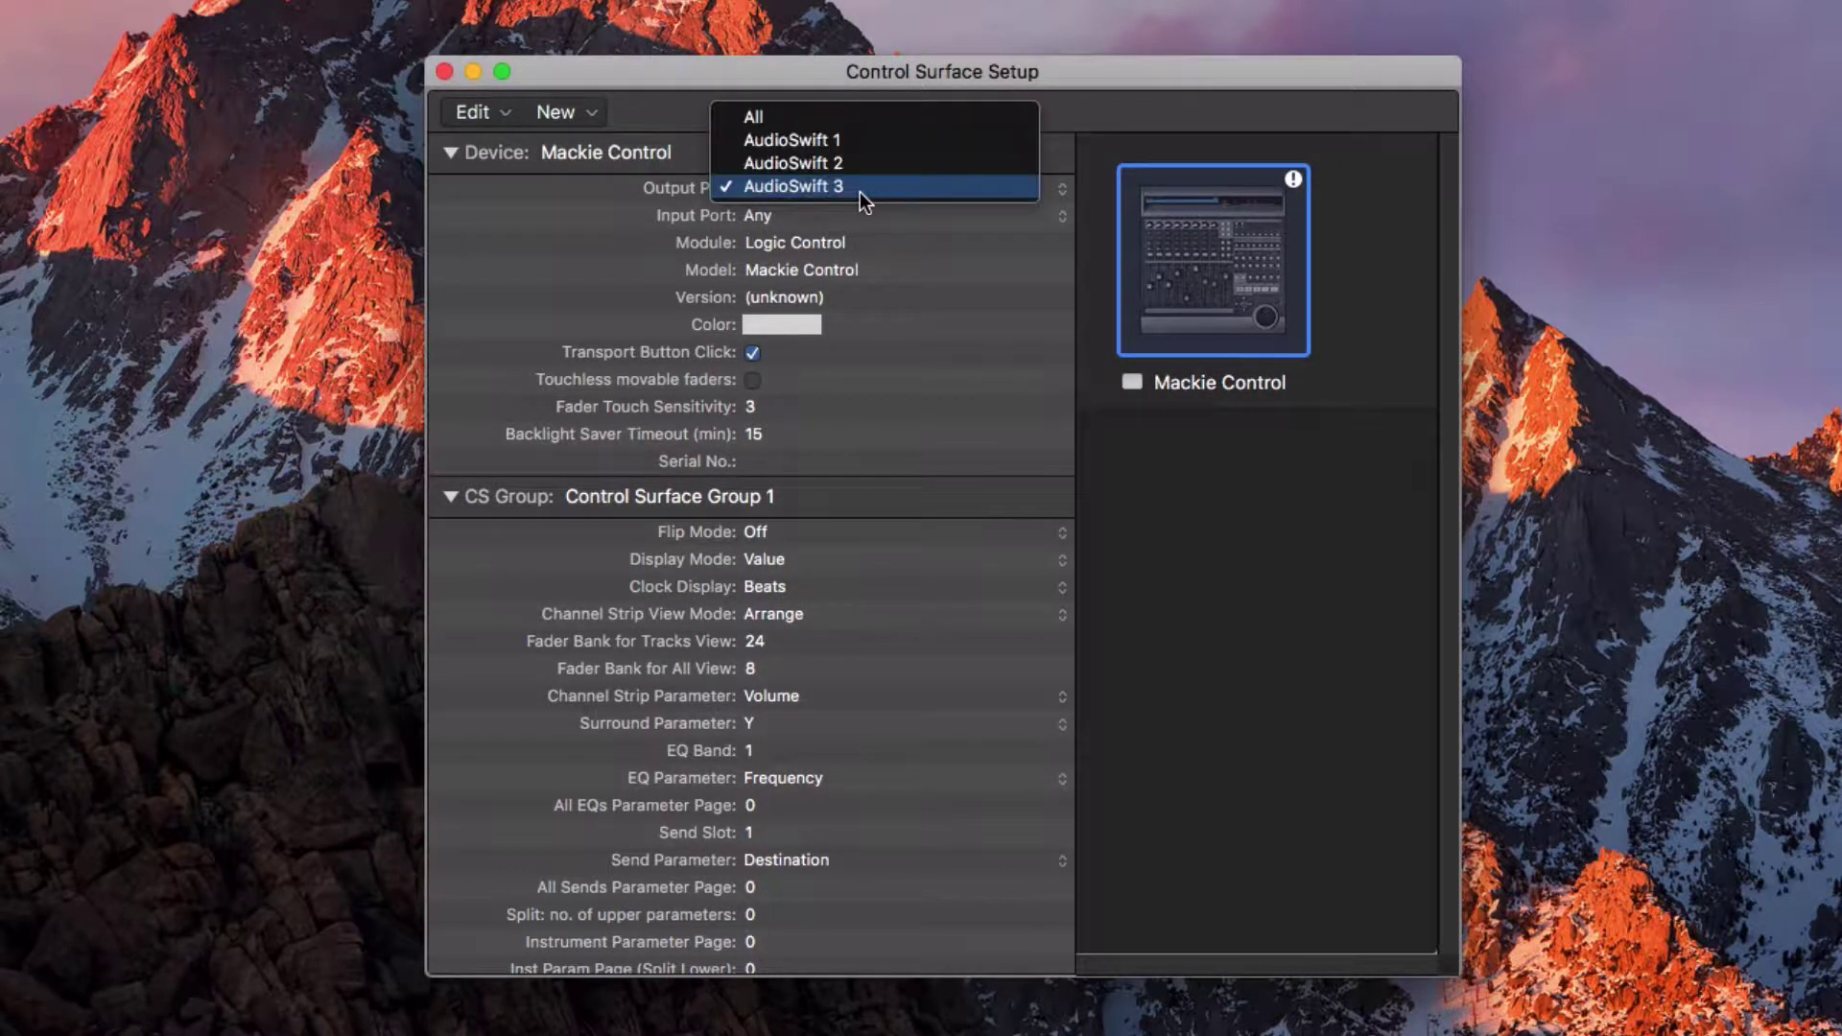
click(857, 141)
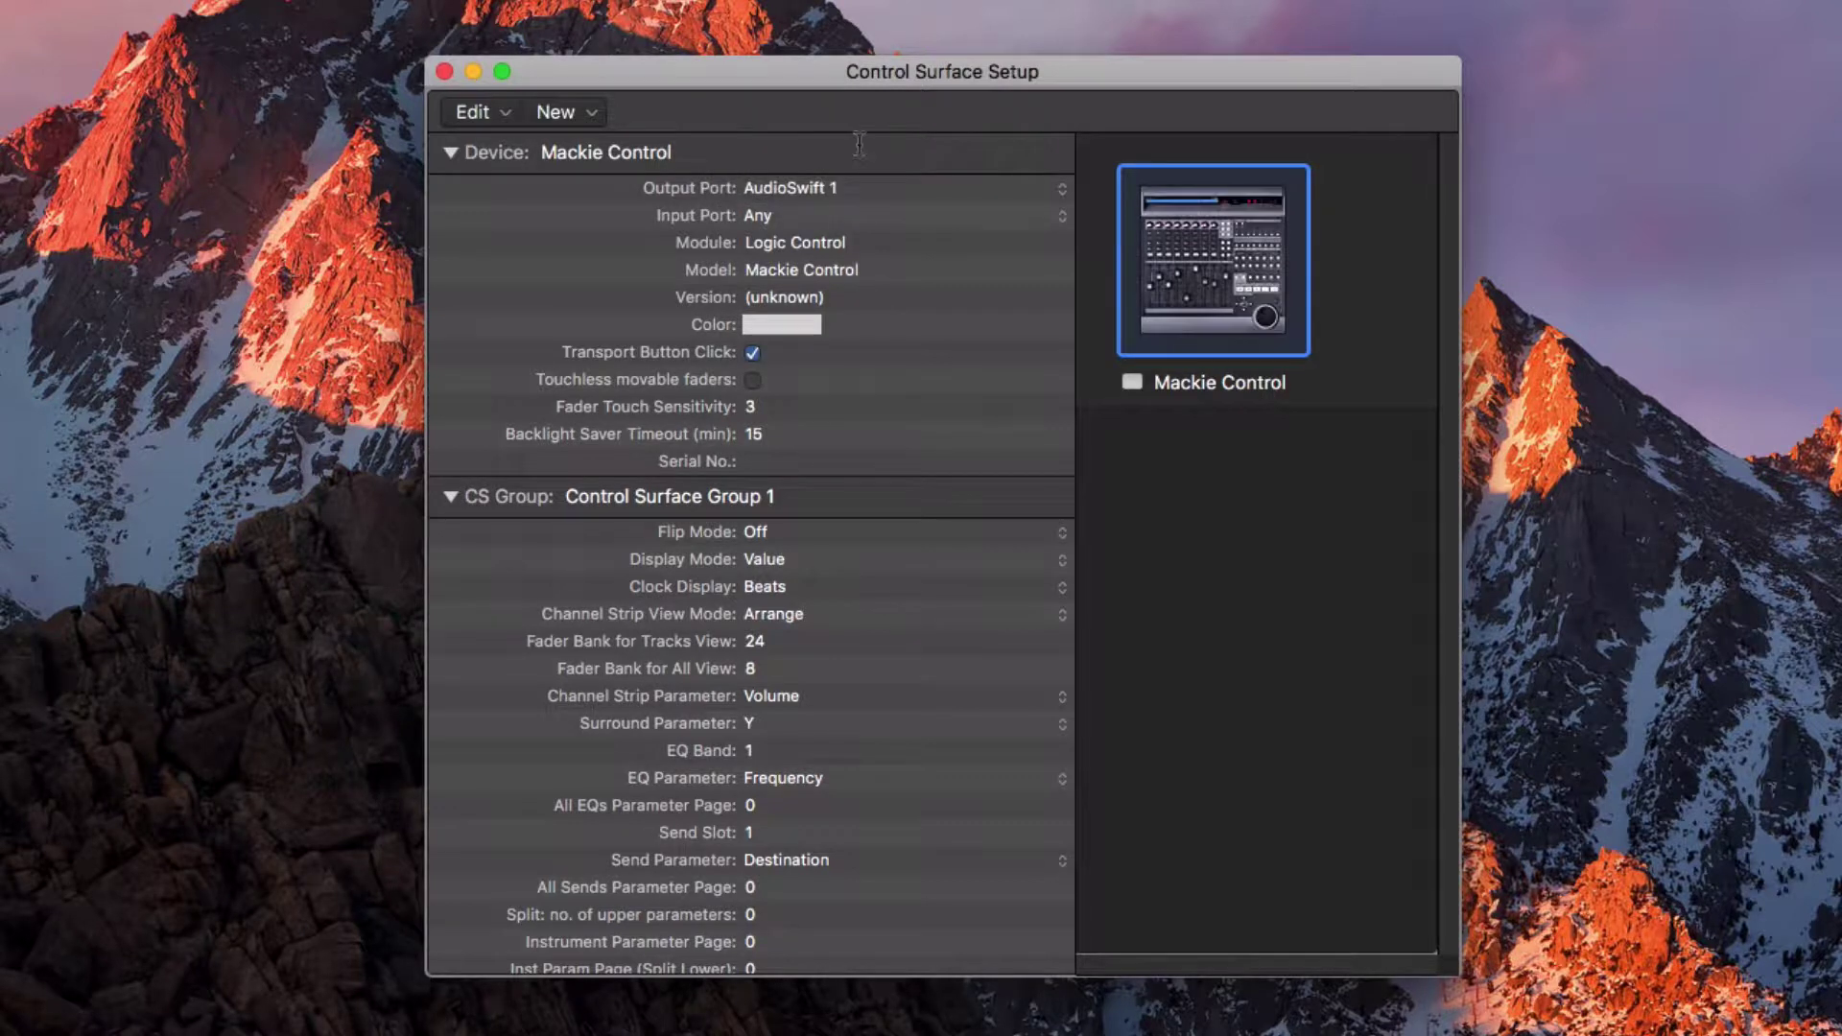
click(844, 219)
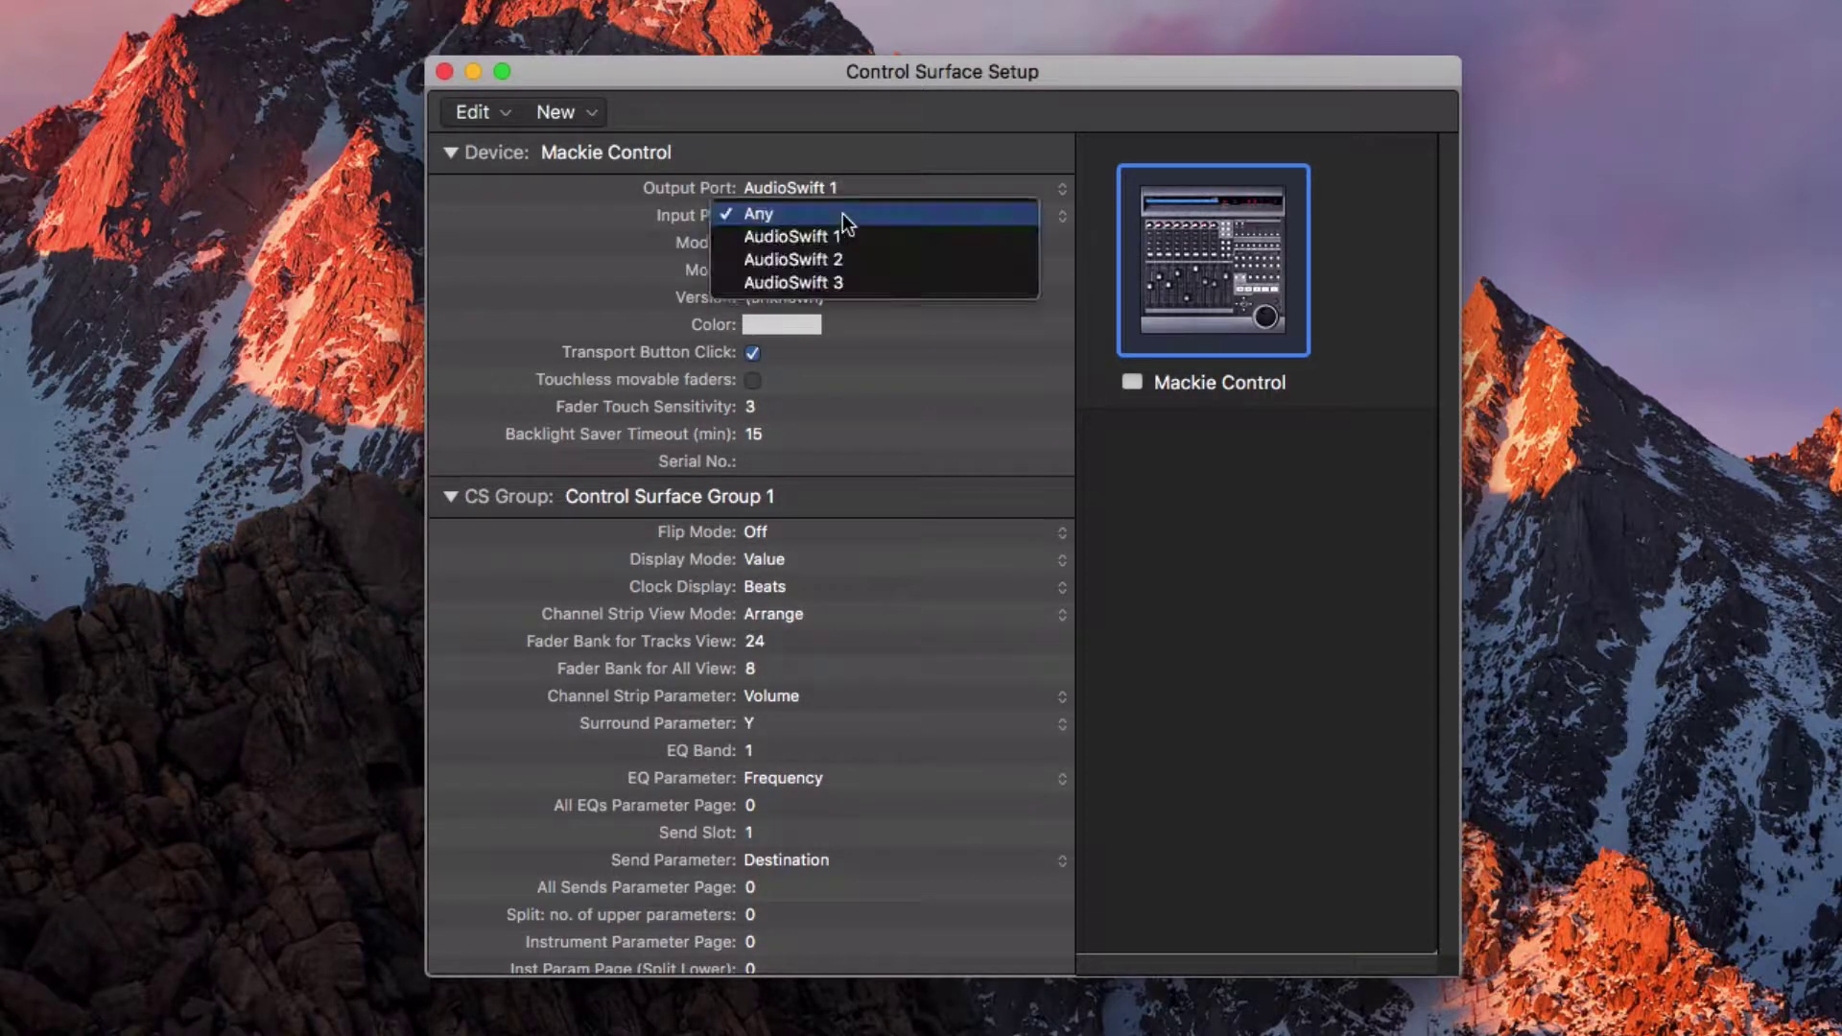
click(846, 243)
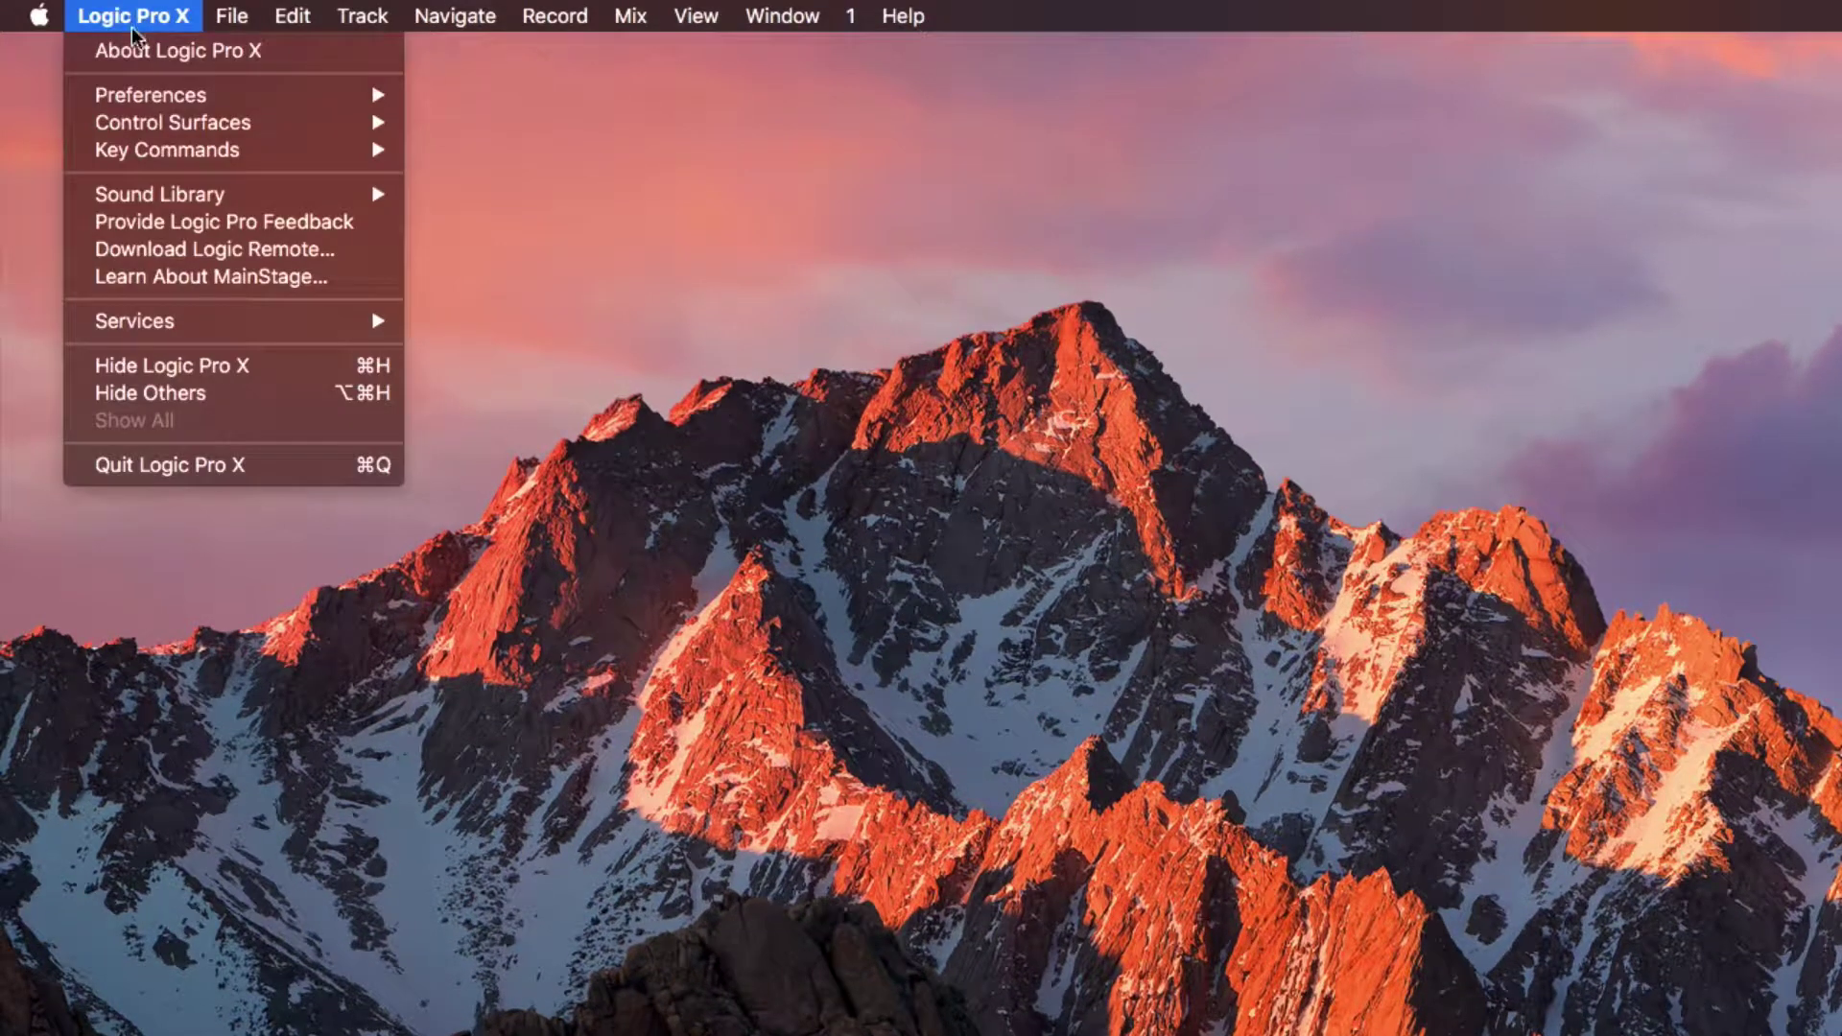
mouse_move(235, 122)
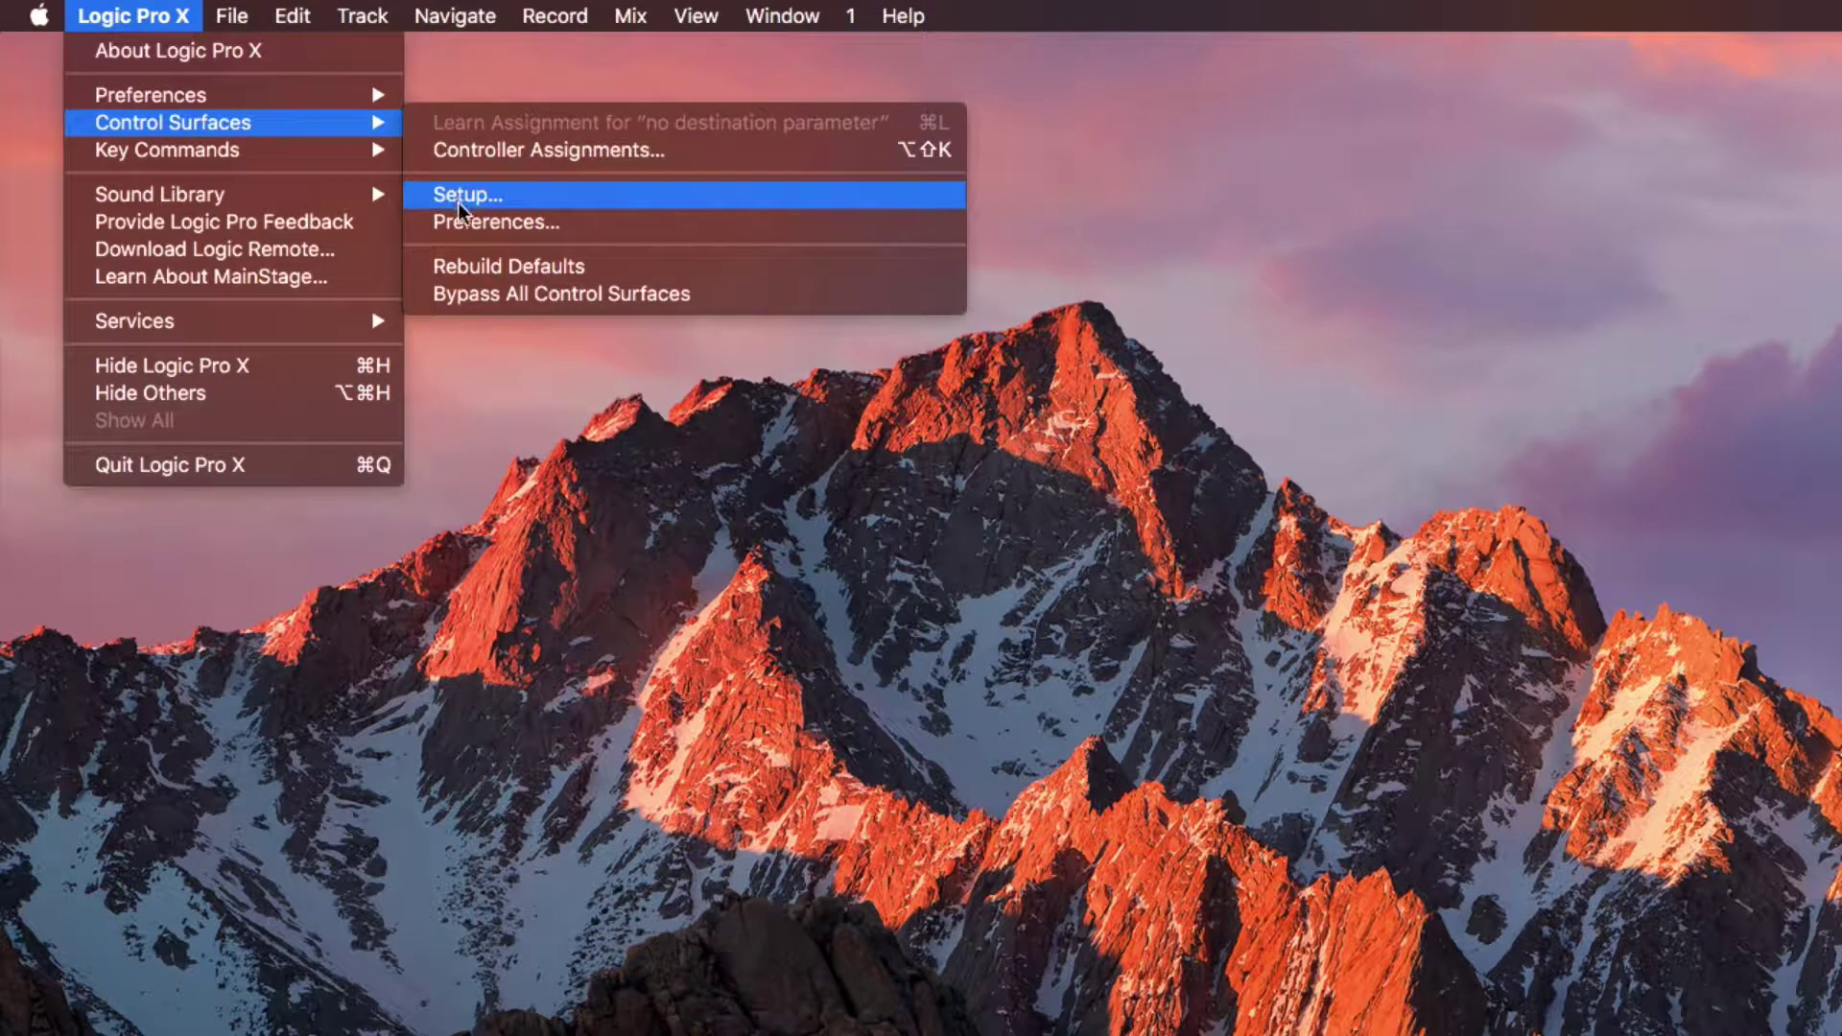
click(496, 222)
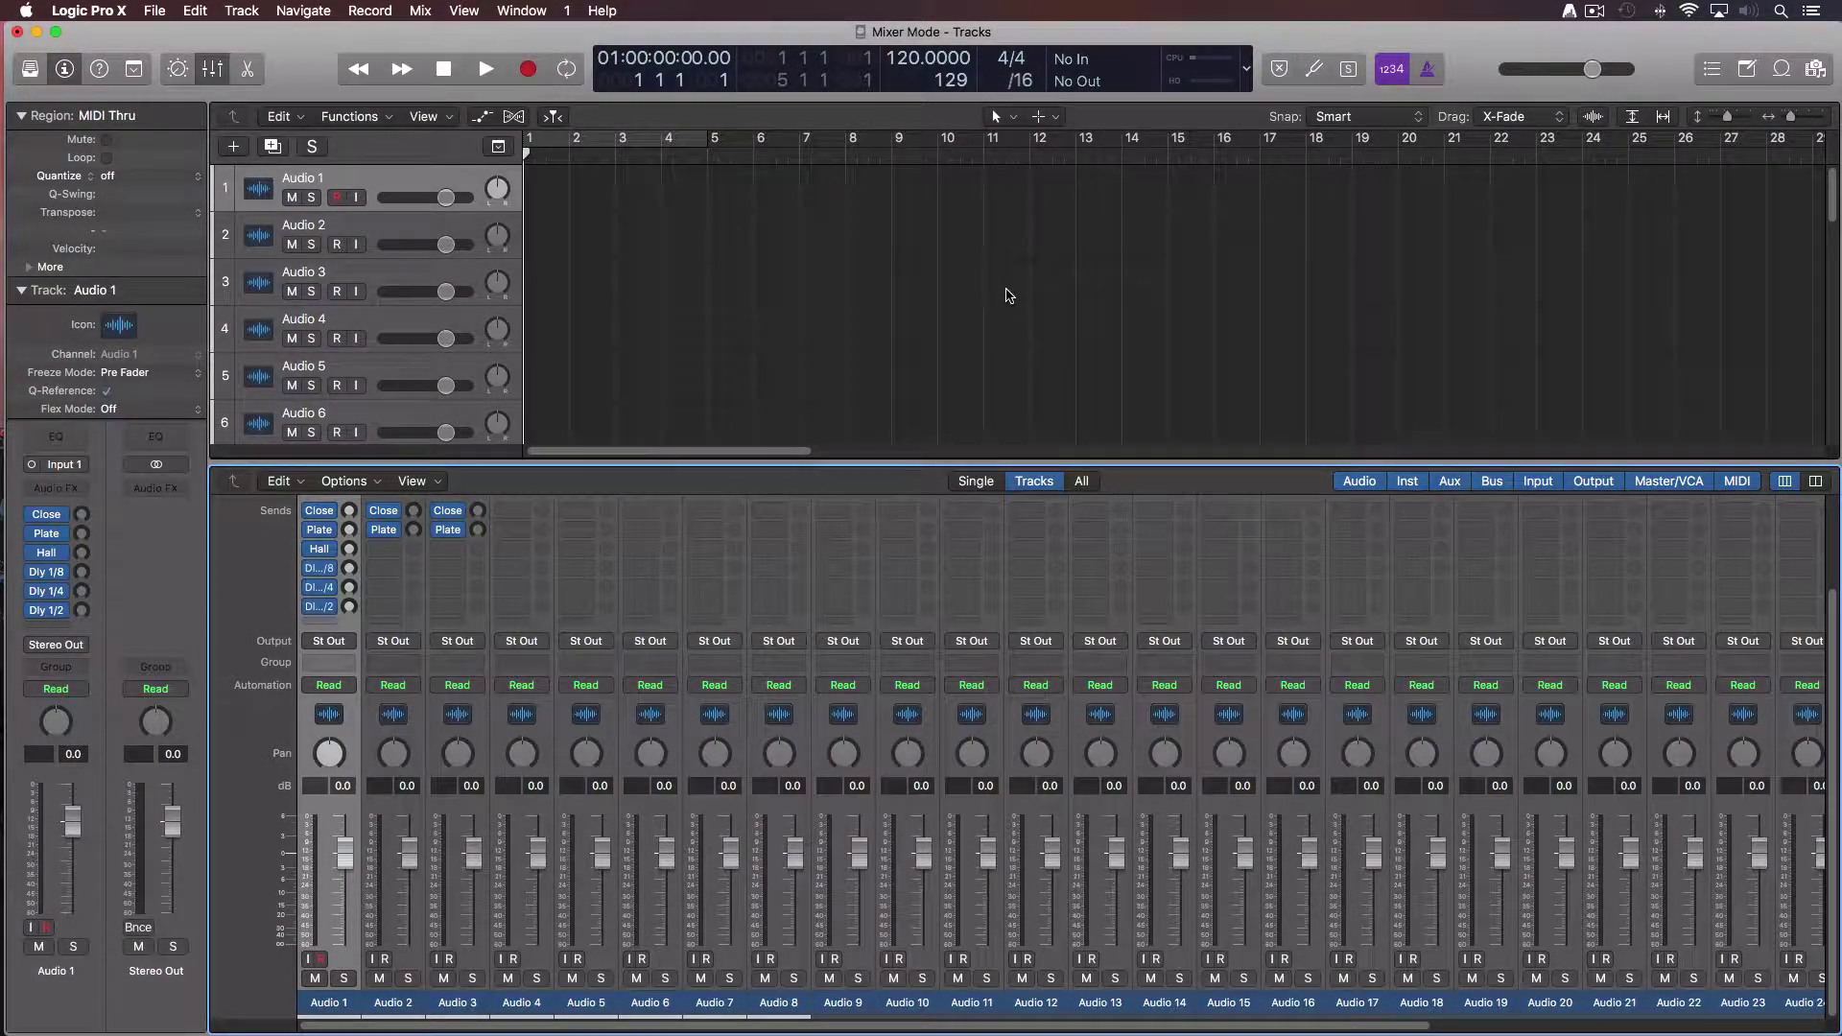
Step: Show the AudioSwift console, switch on its star option and view its available DAW choices, keeping Logic Pro
click(1572, 11)
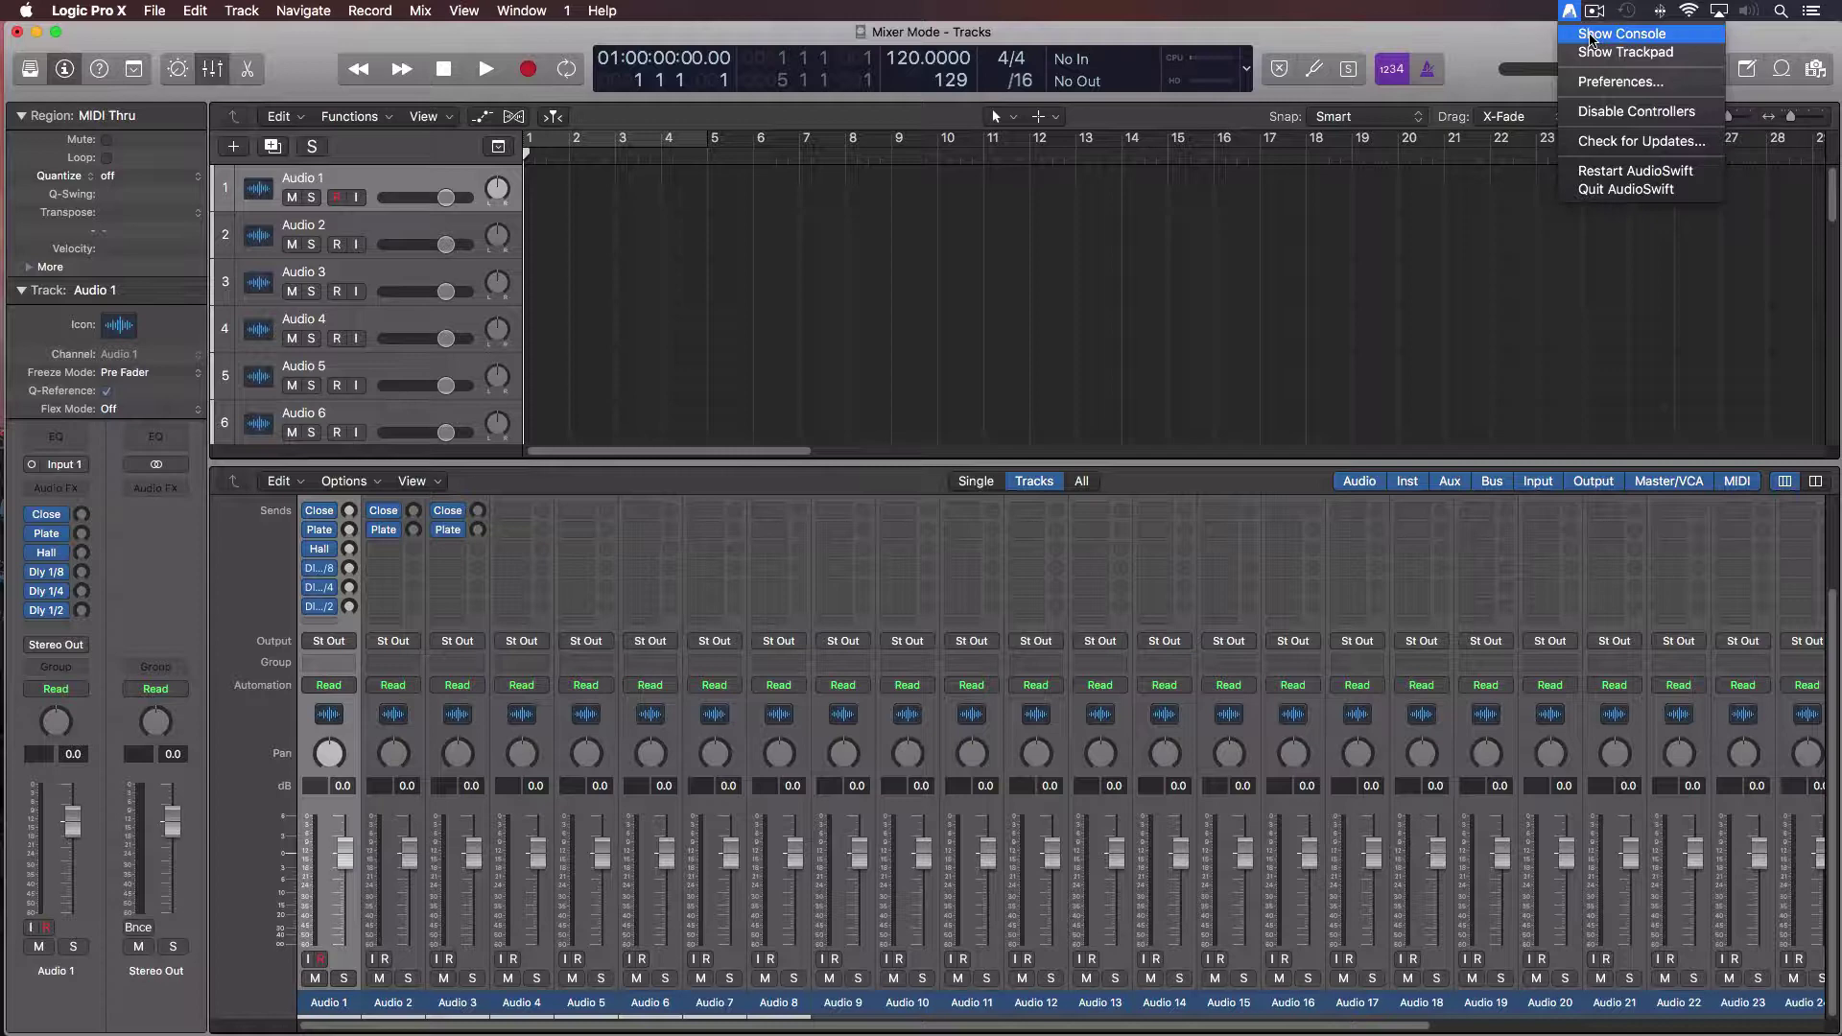
click(1590, 36)
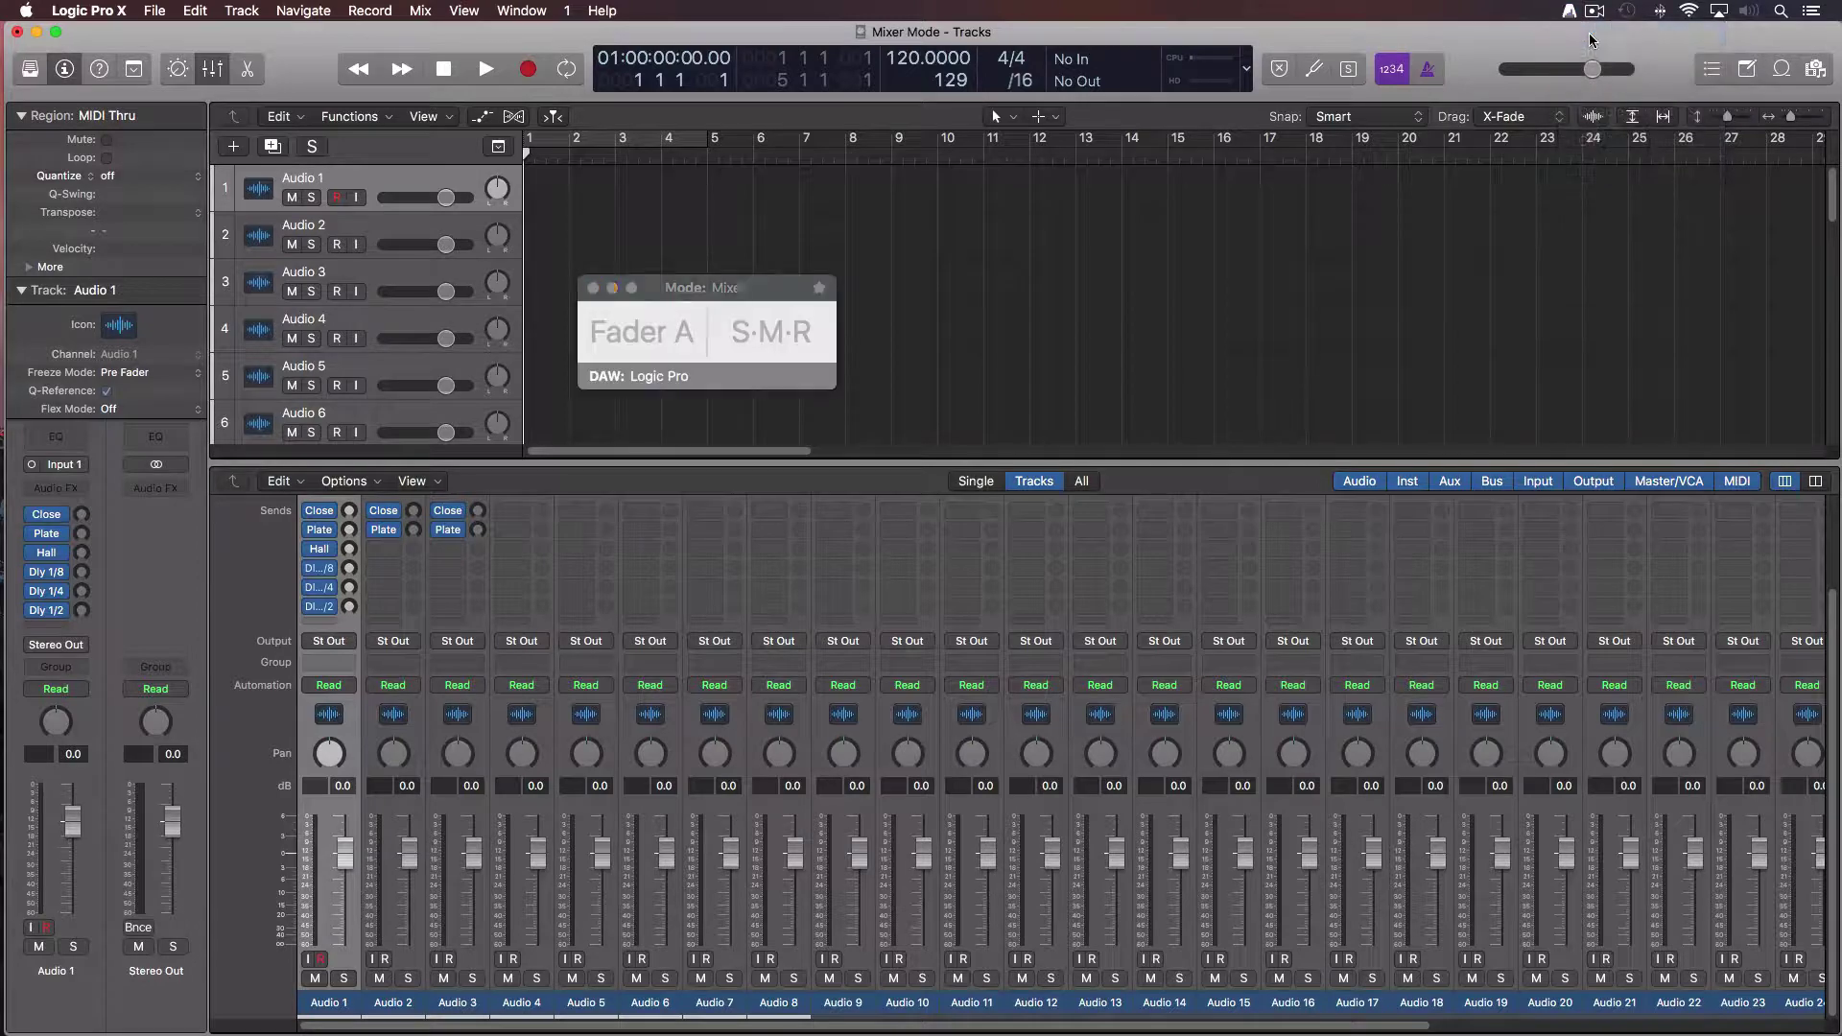
click(818, 288)
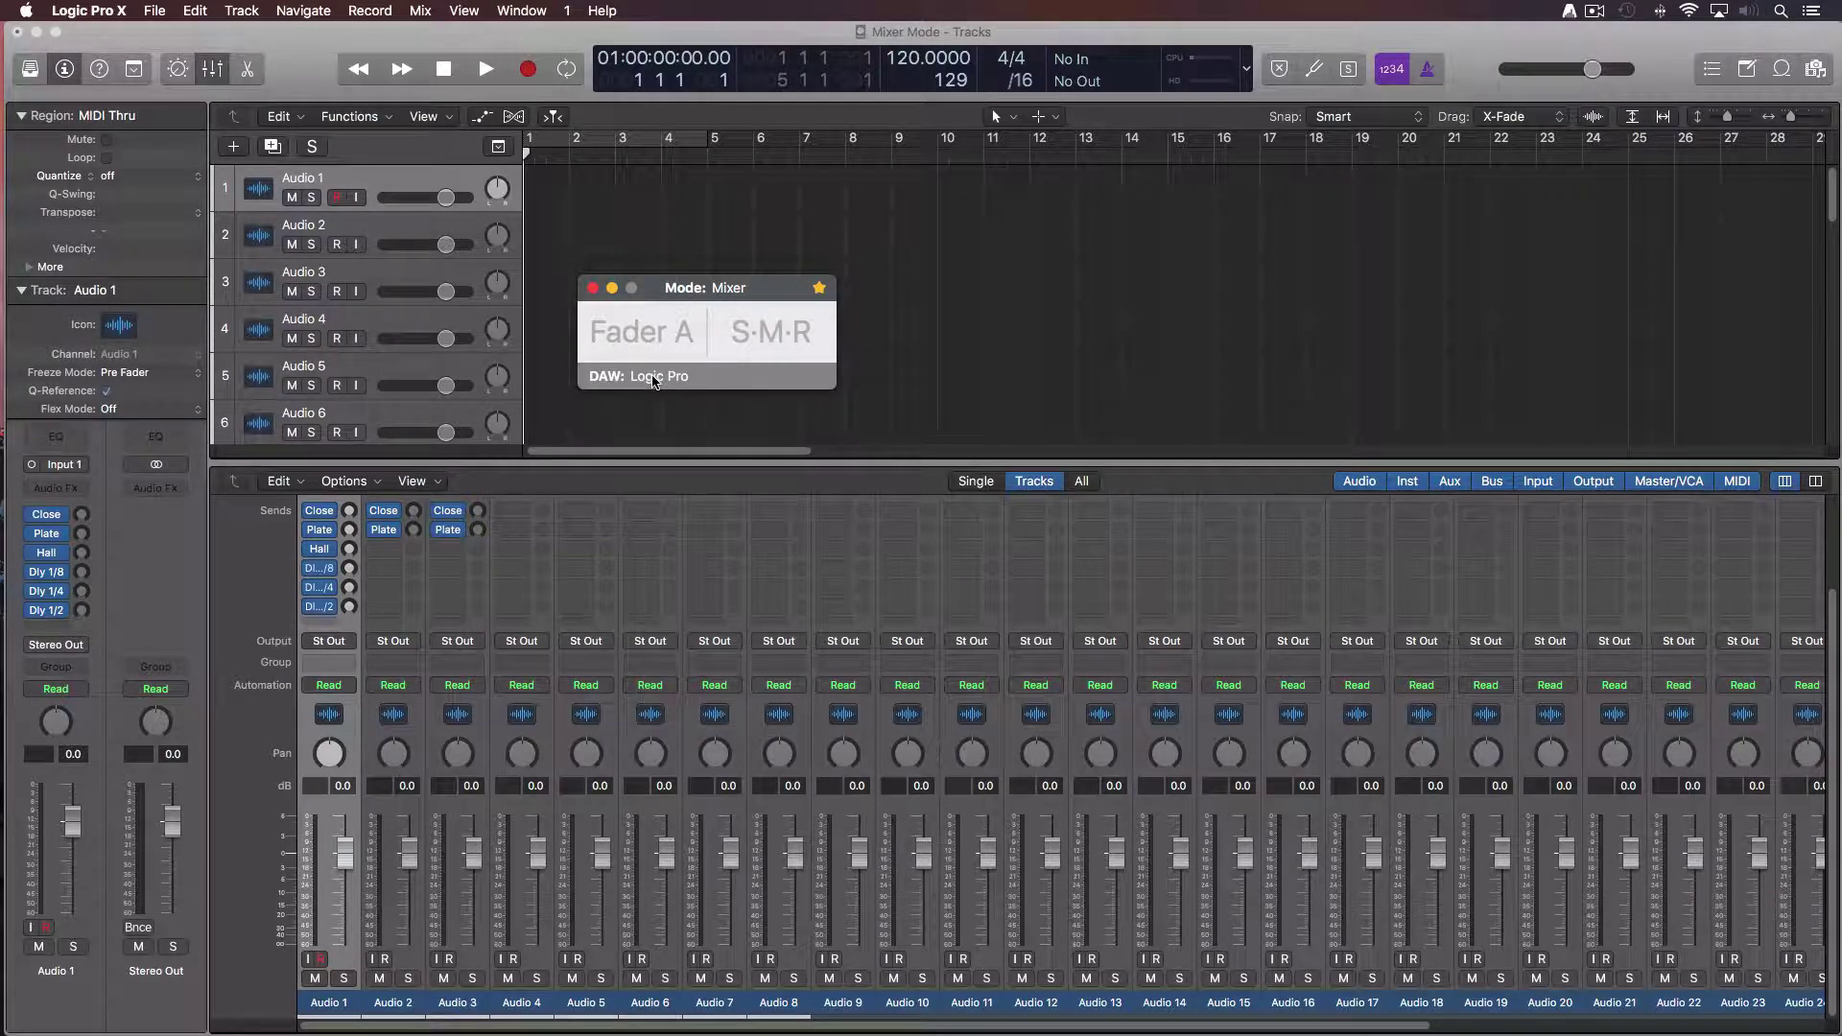
click(610, 382)
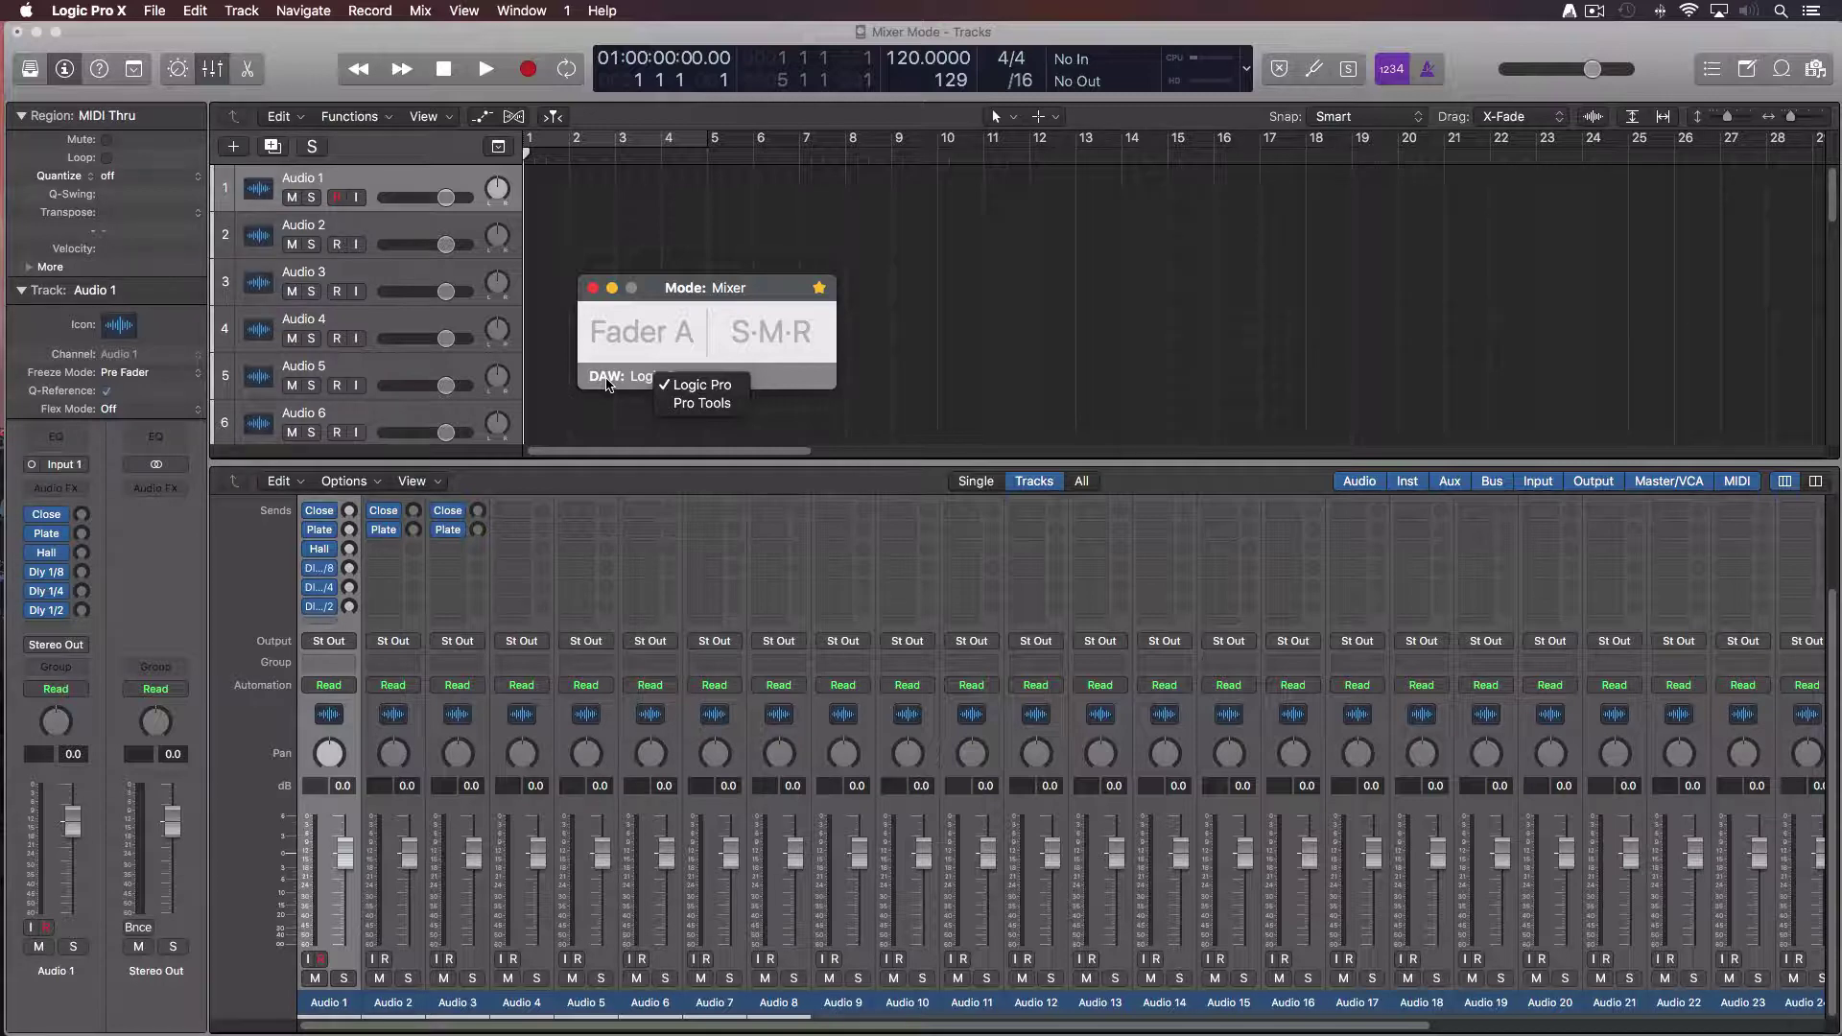
click(605, 385)
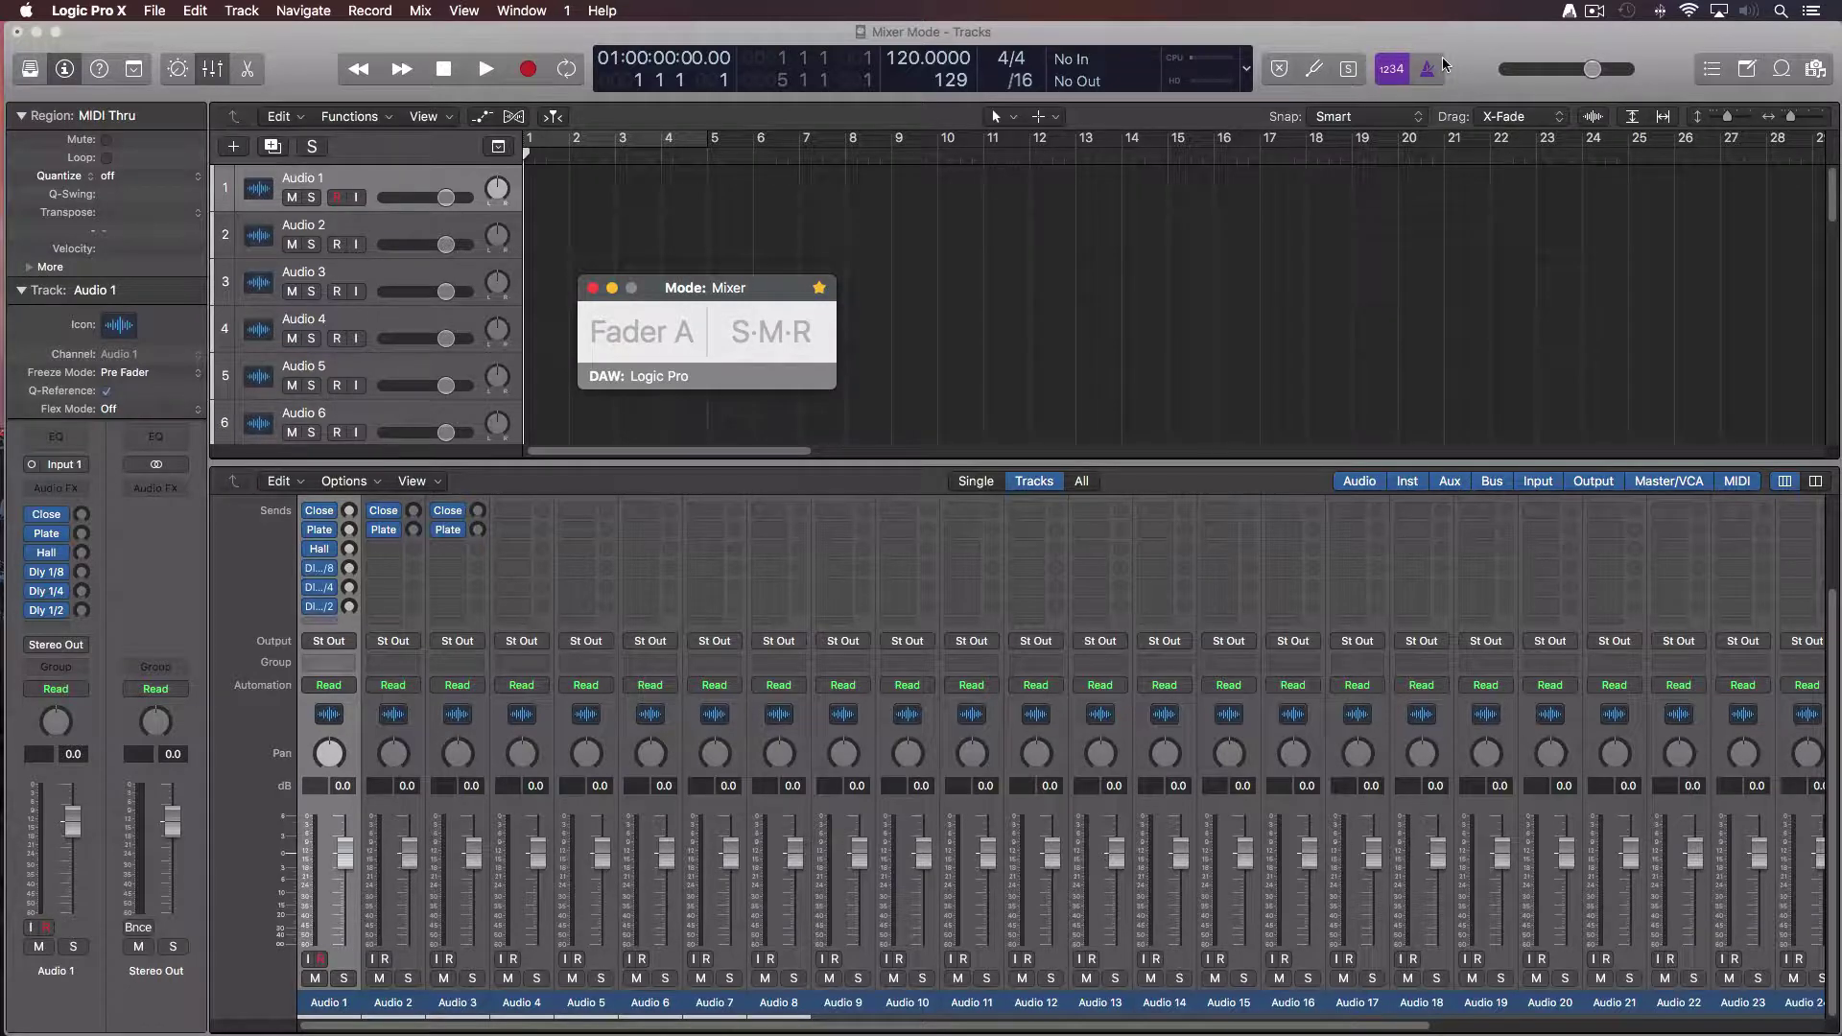
Step: Show the AudioSwift Trackpad window and select the Audio 1 channel in the mixer
click(1570, 12)
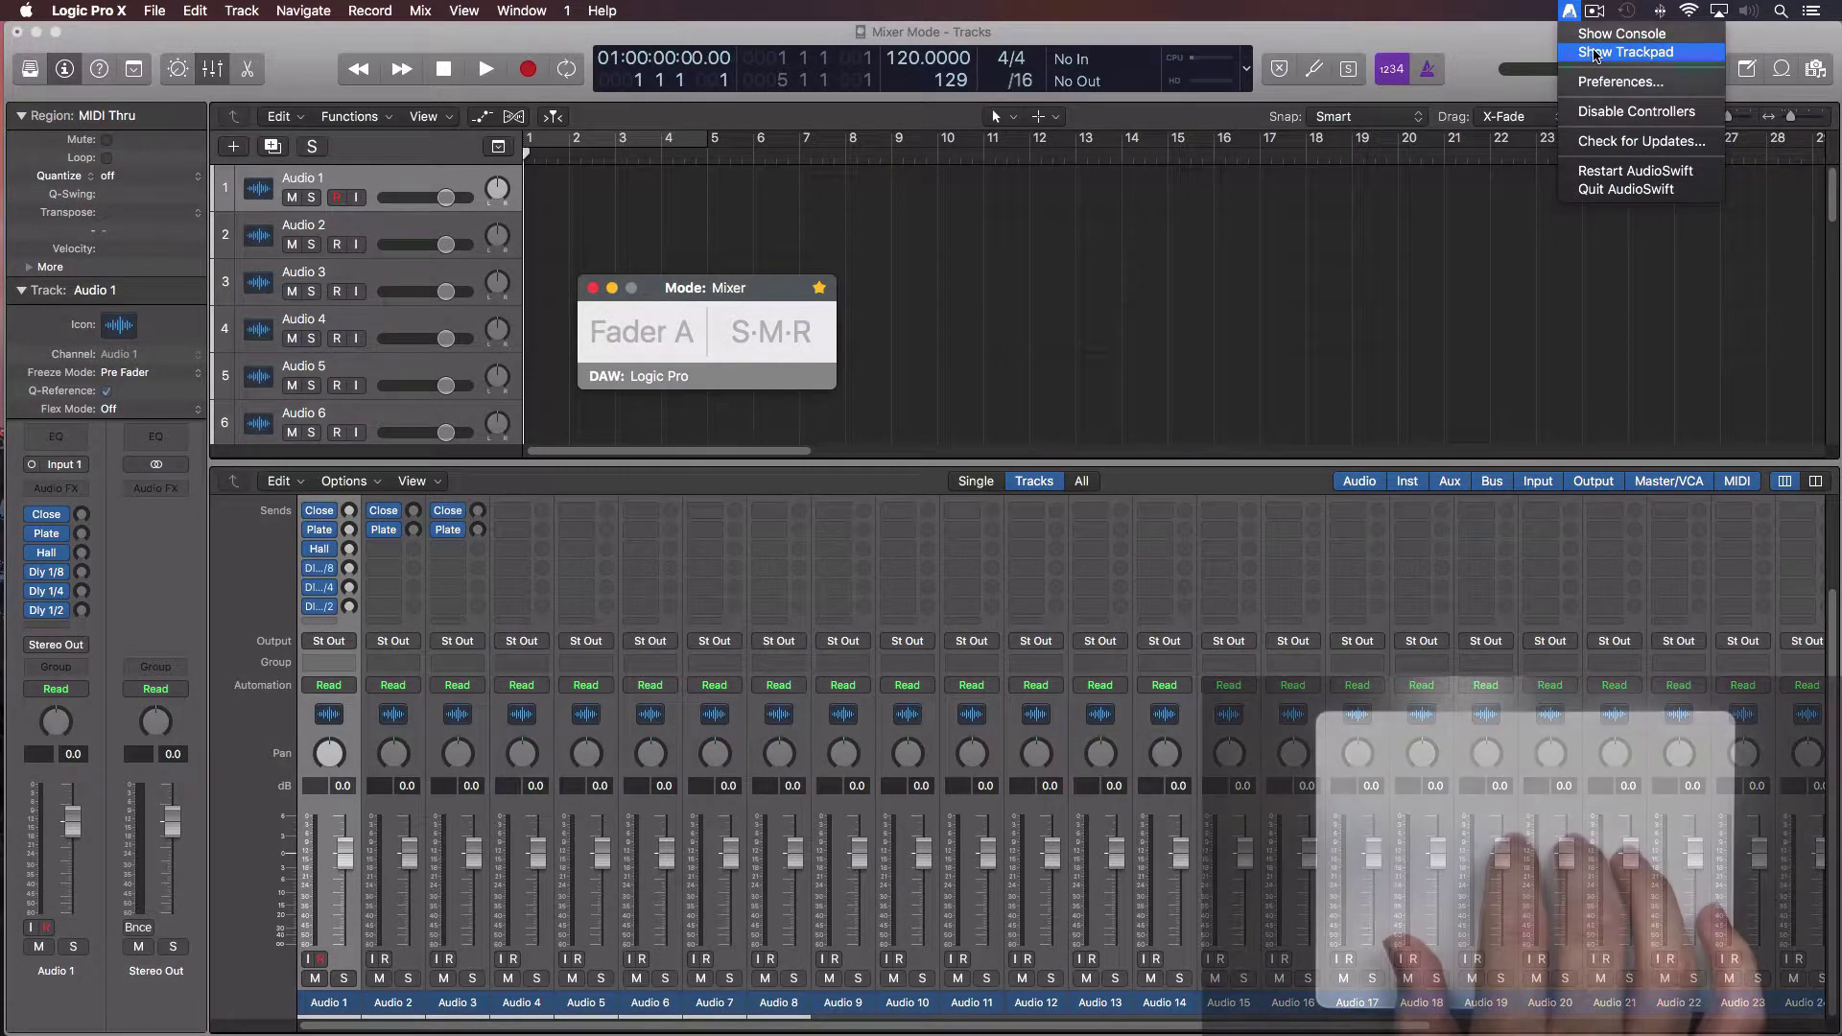
click(1626, 52)
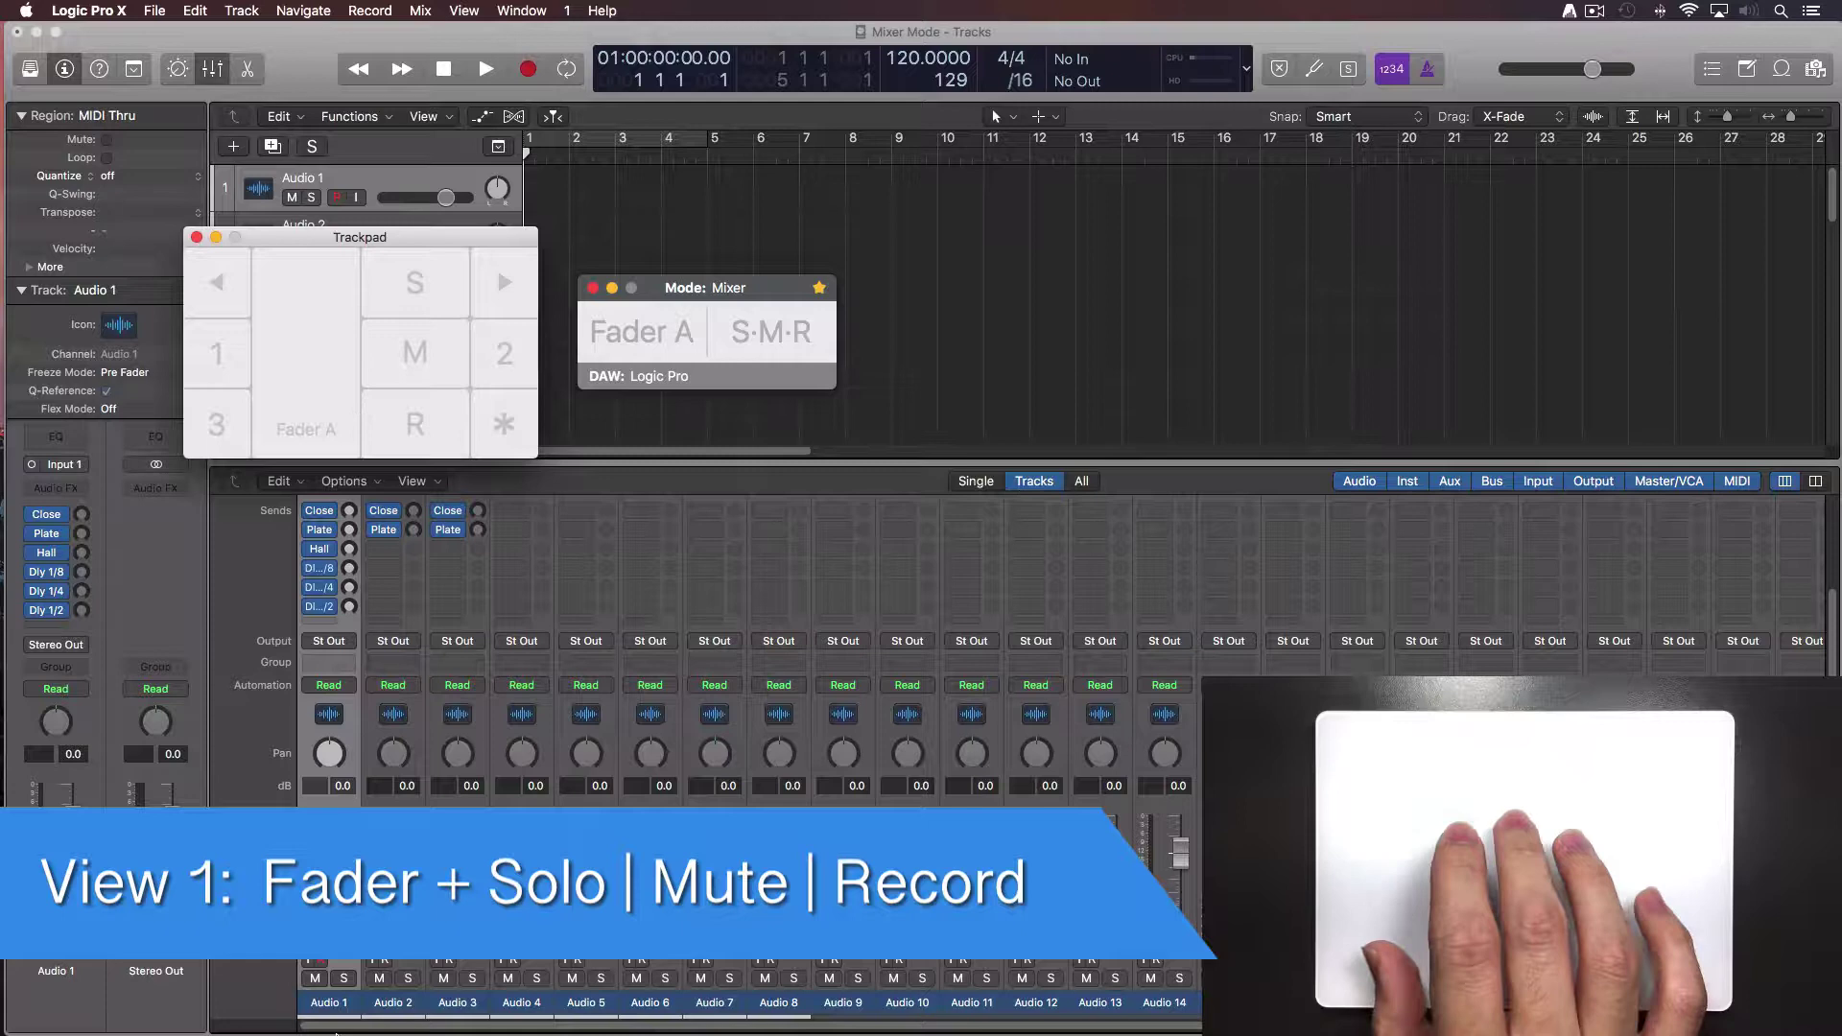
click(335, 1000)
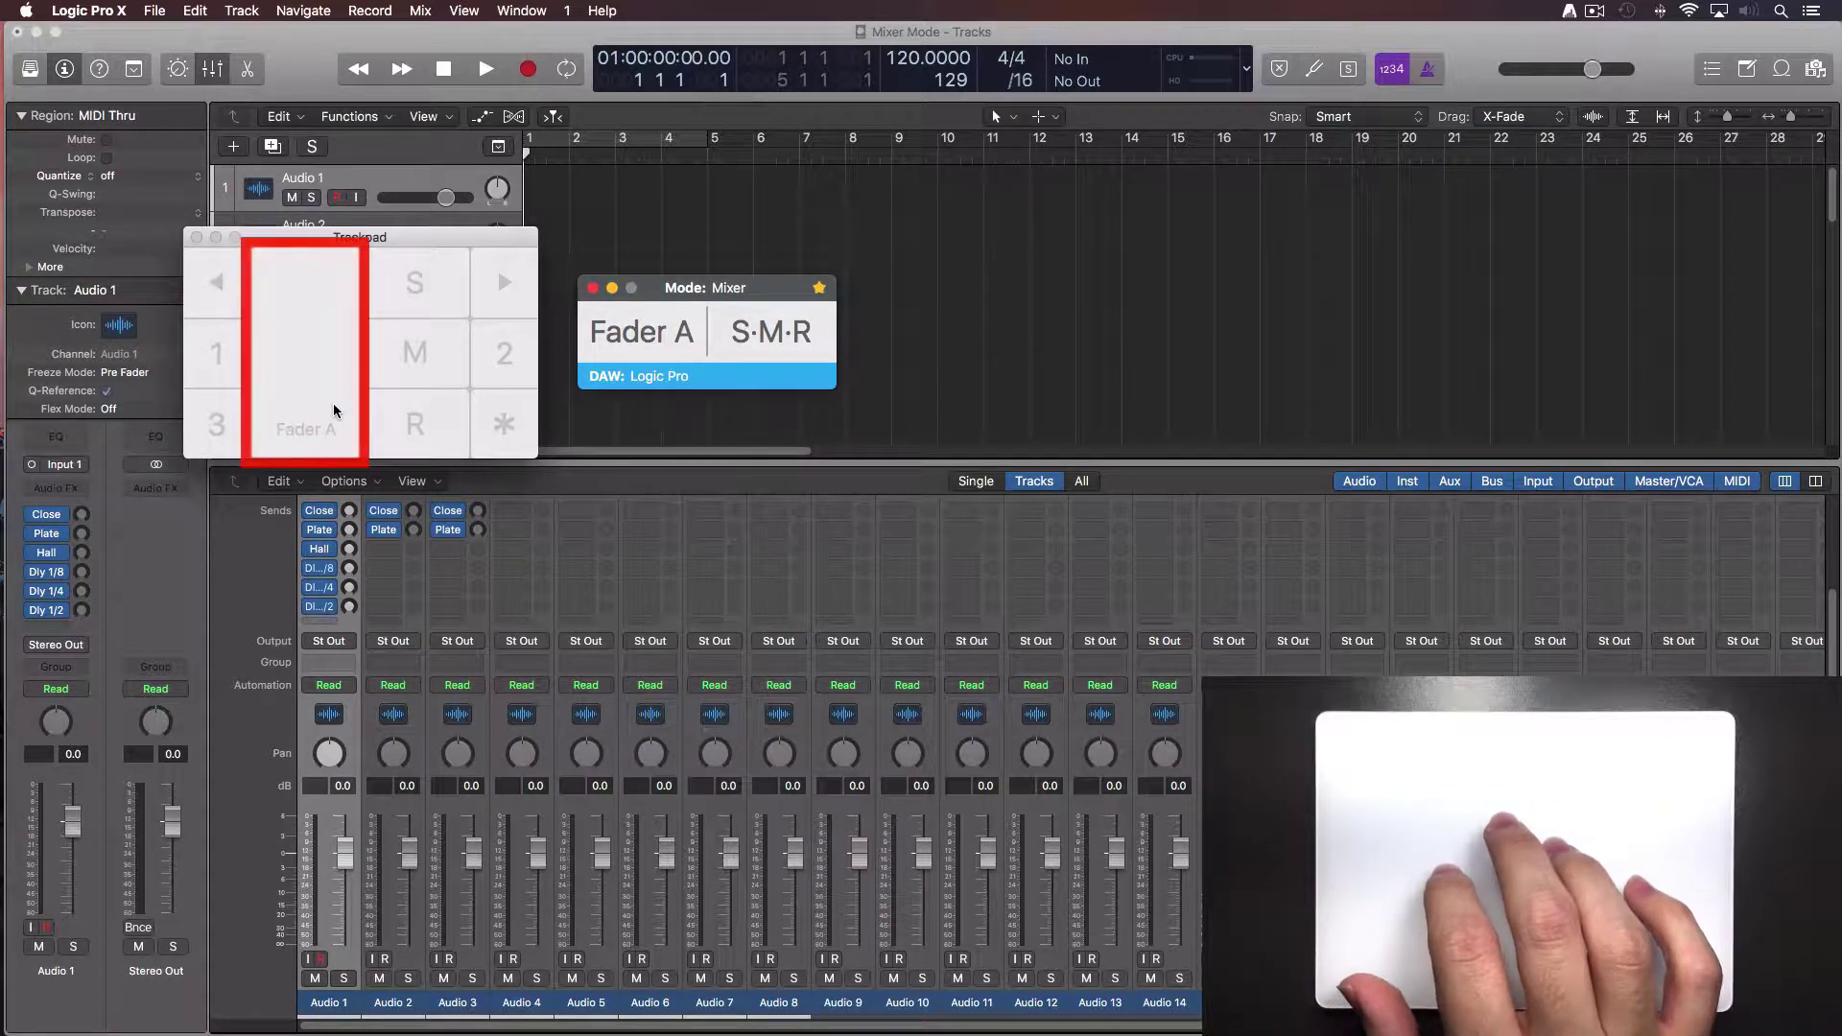
Step: Slide the Audio 1 volume fader up and down with the Fader A zone, leaving it at about -10.6 dB
scroll(334, 411, up, 3)
mouse_move(303, 339)
mouse_down()
mouse_move(301, 412)
mouse_move(307, 340)
mouse_up()
scroll(333, 411, down, 3)
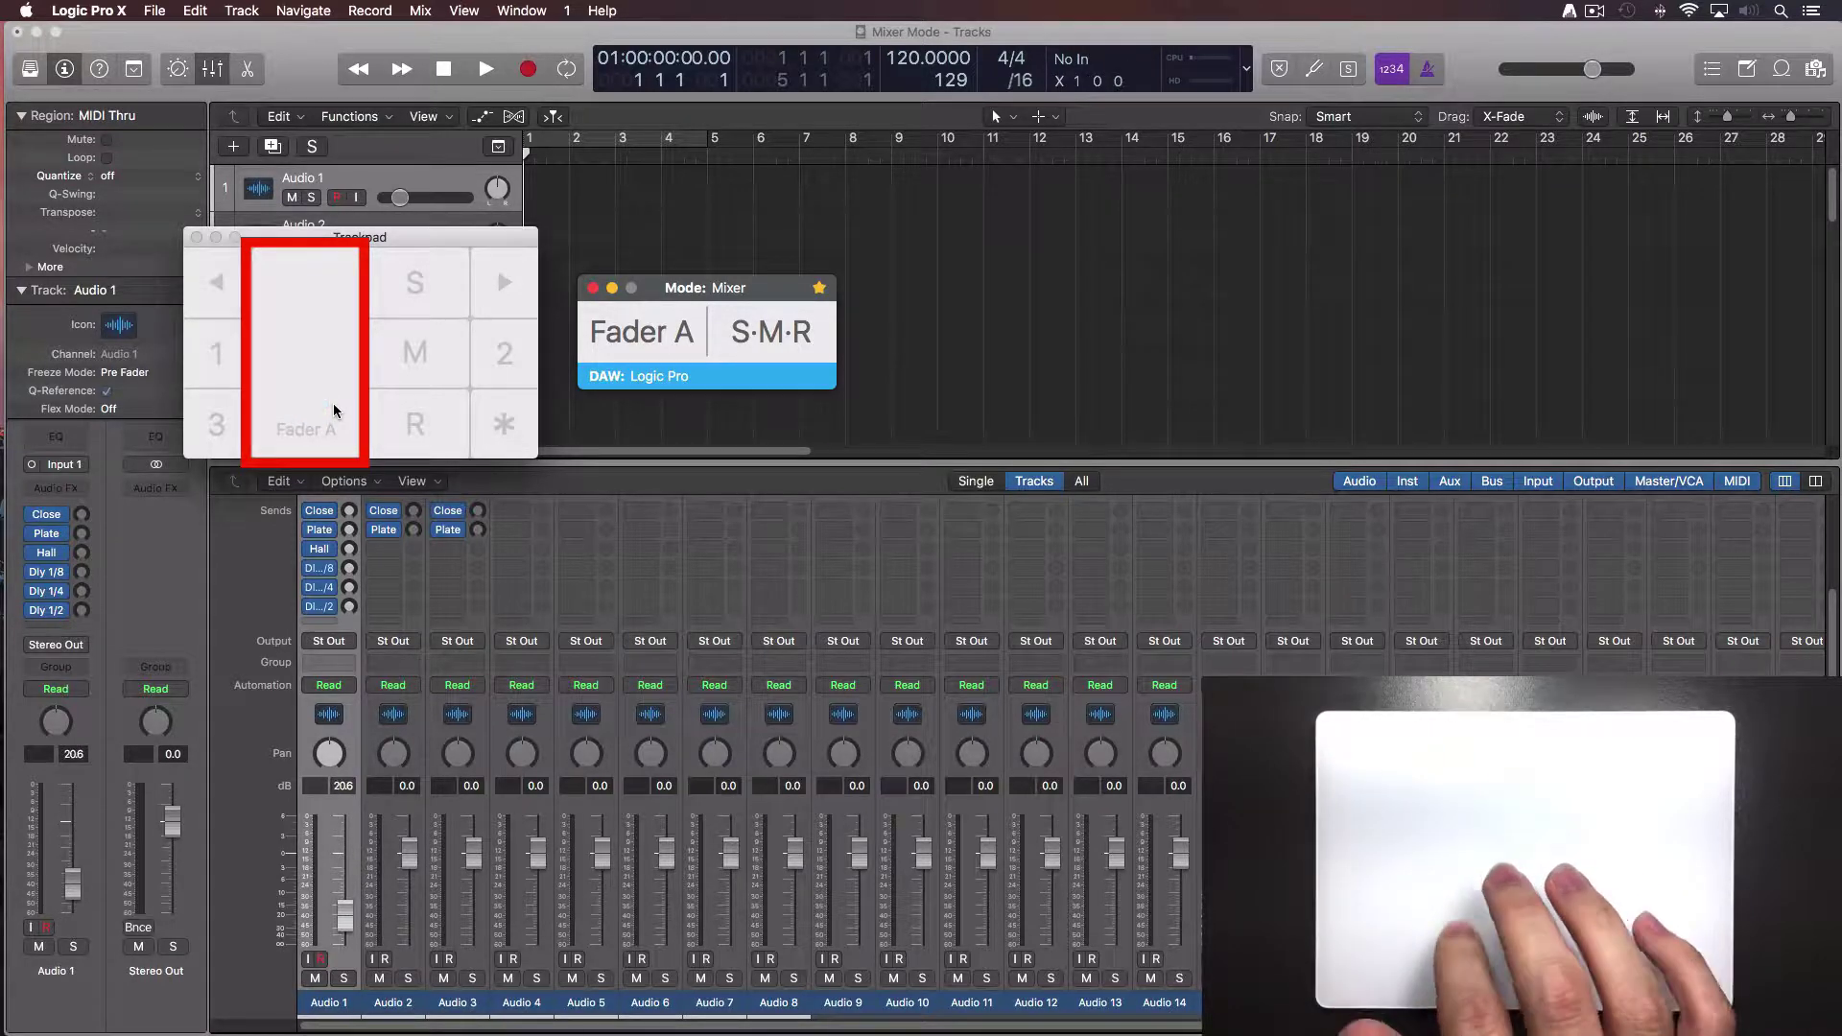
scroll(333, 411, up, 3)
scroll(334, 411, down, 5)
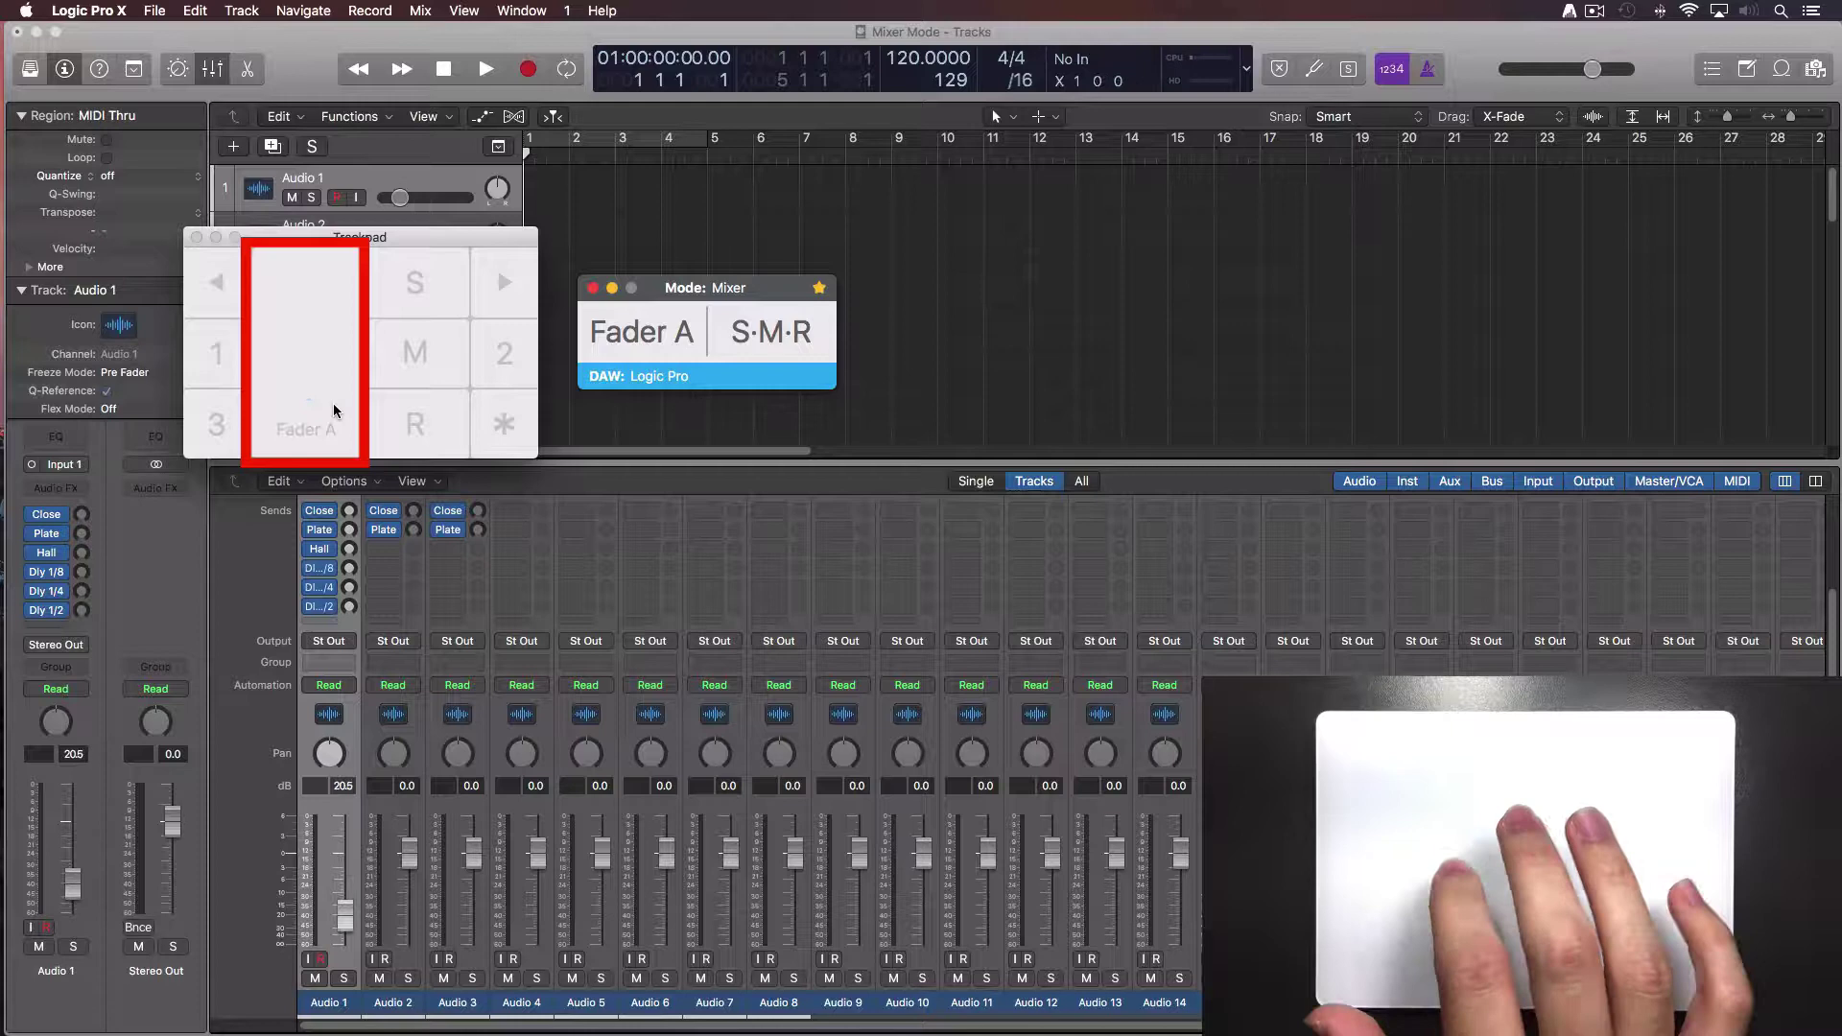
scroll(333, 411, down, 1)
scroll(334, 411, up, 2)
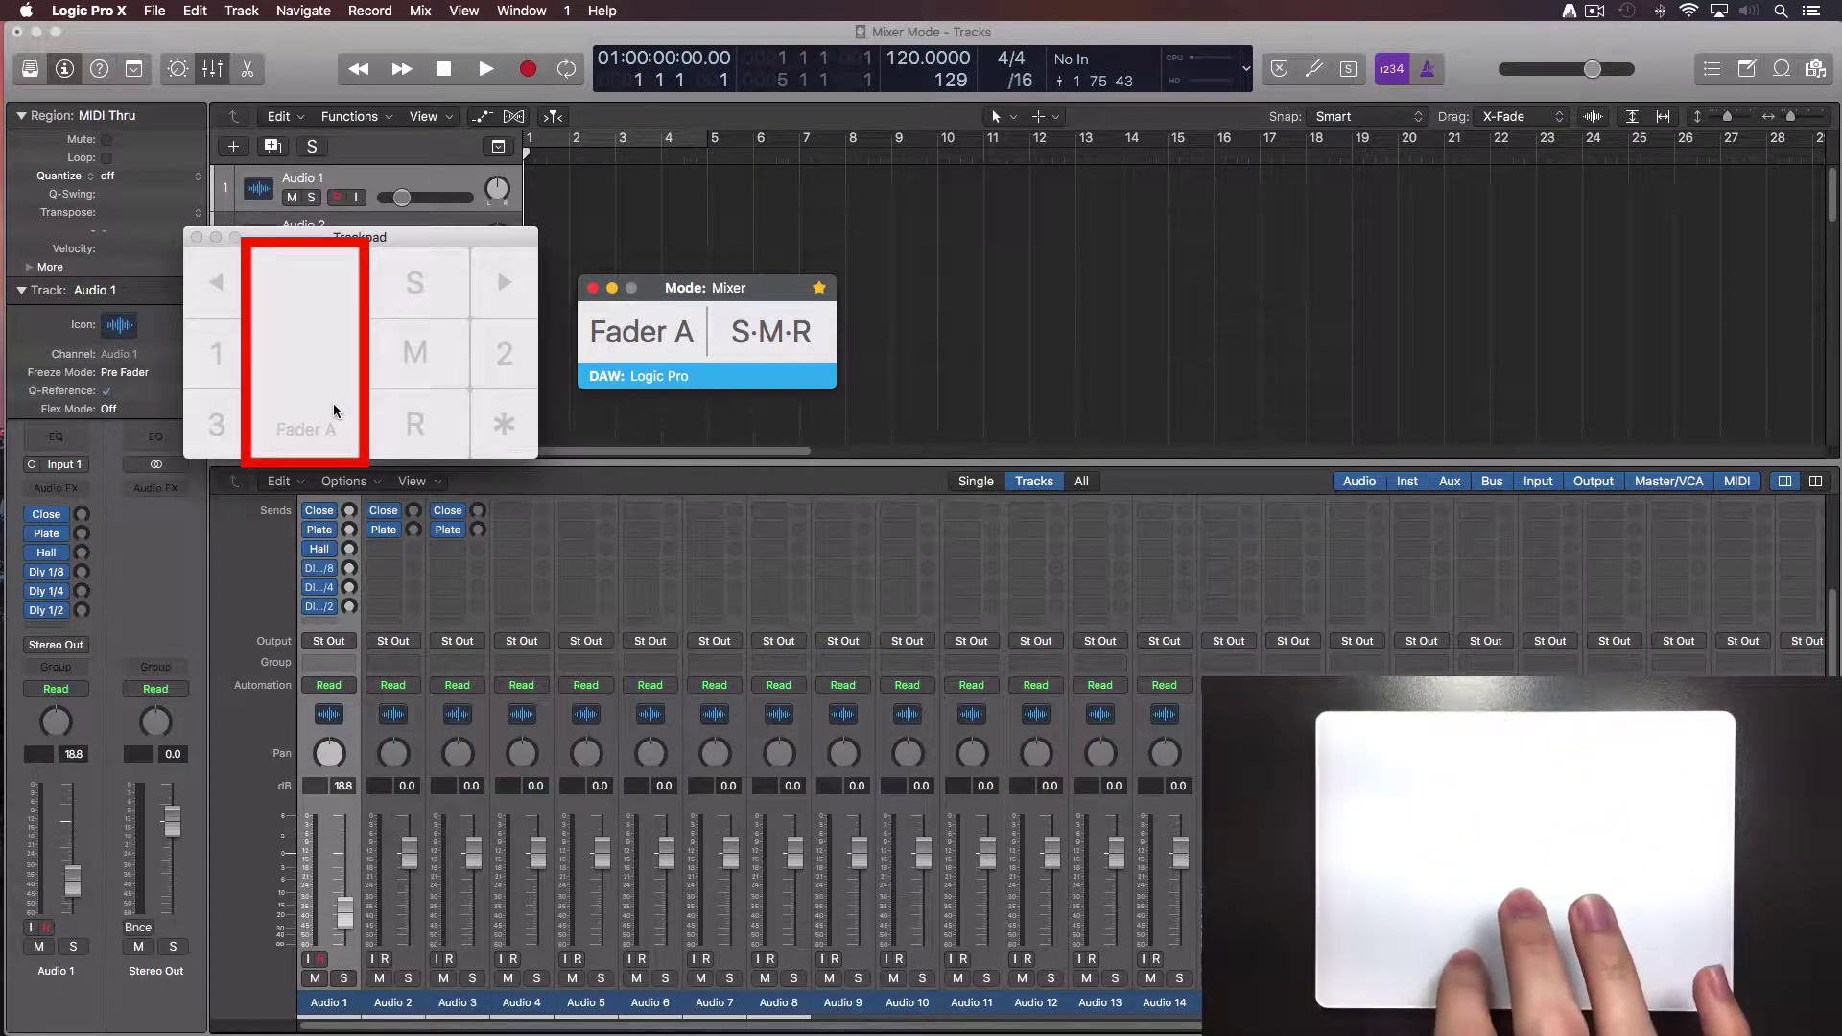
mouse_move(312, 414)
mouse_down()
mouse_move(313, 362)
mouse_move(319, 398)
mouse_up()
scroll(334, 411, up, 4)
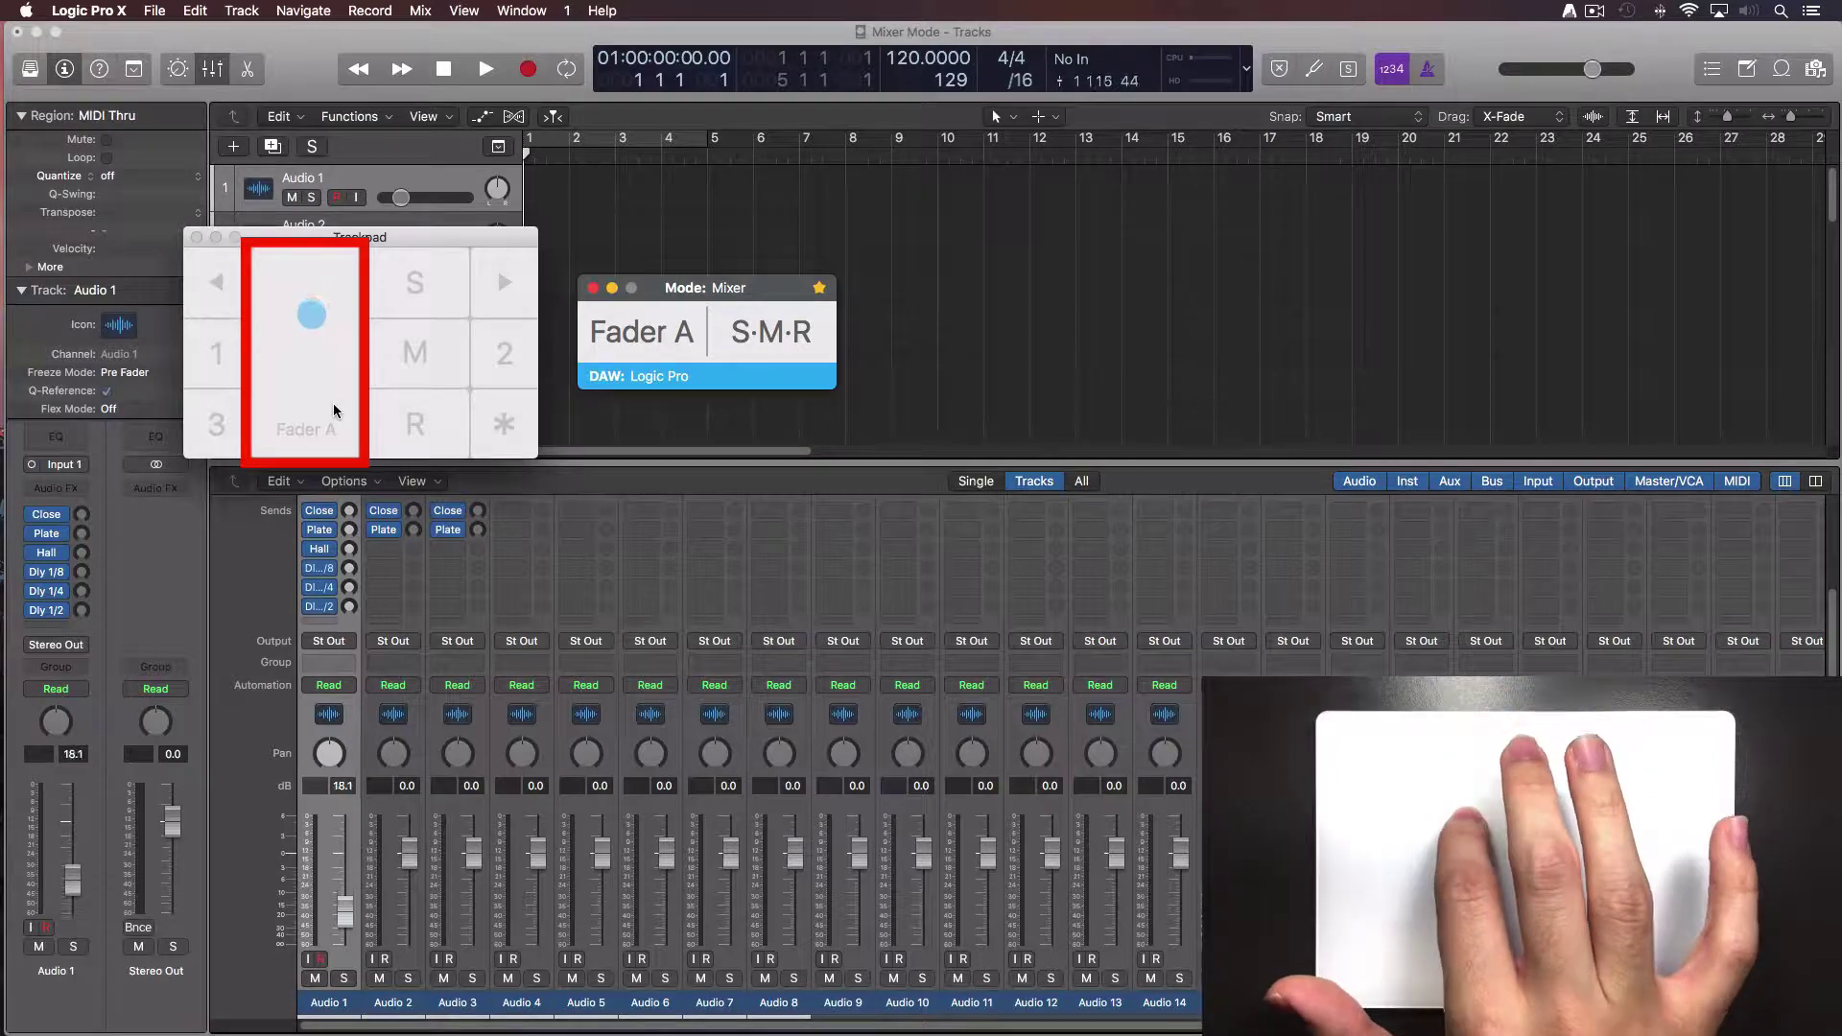
scroll(334, 411, down, 3)
scroll(334, 411, up, 4)
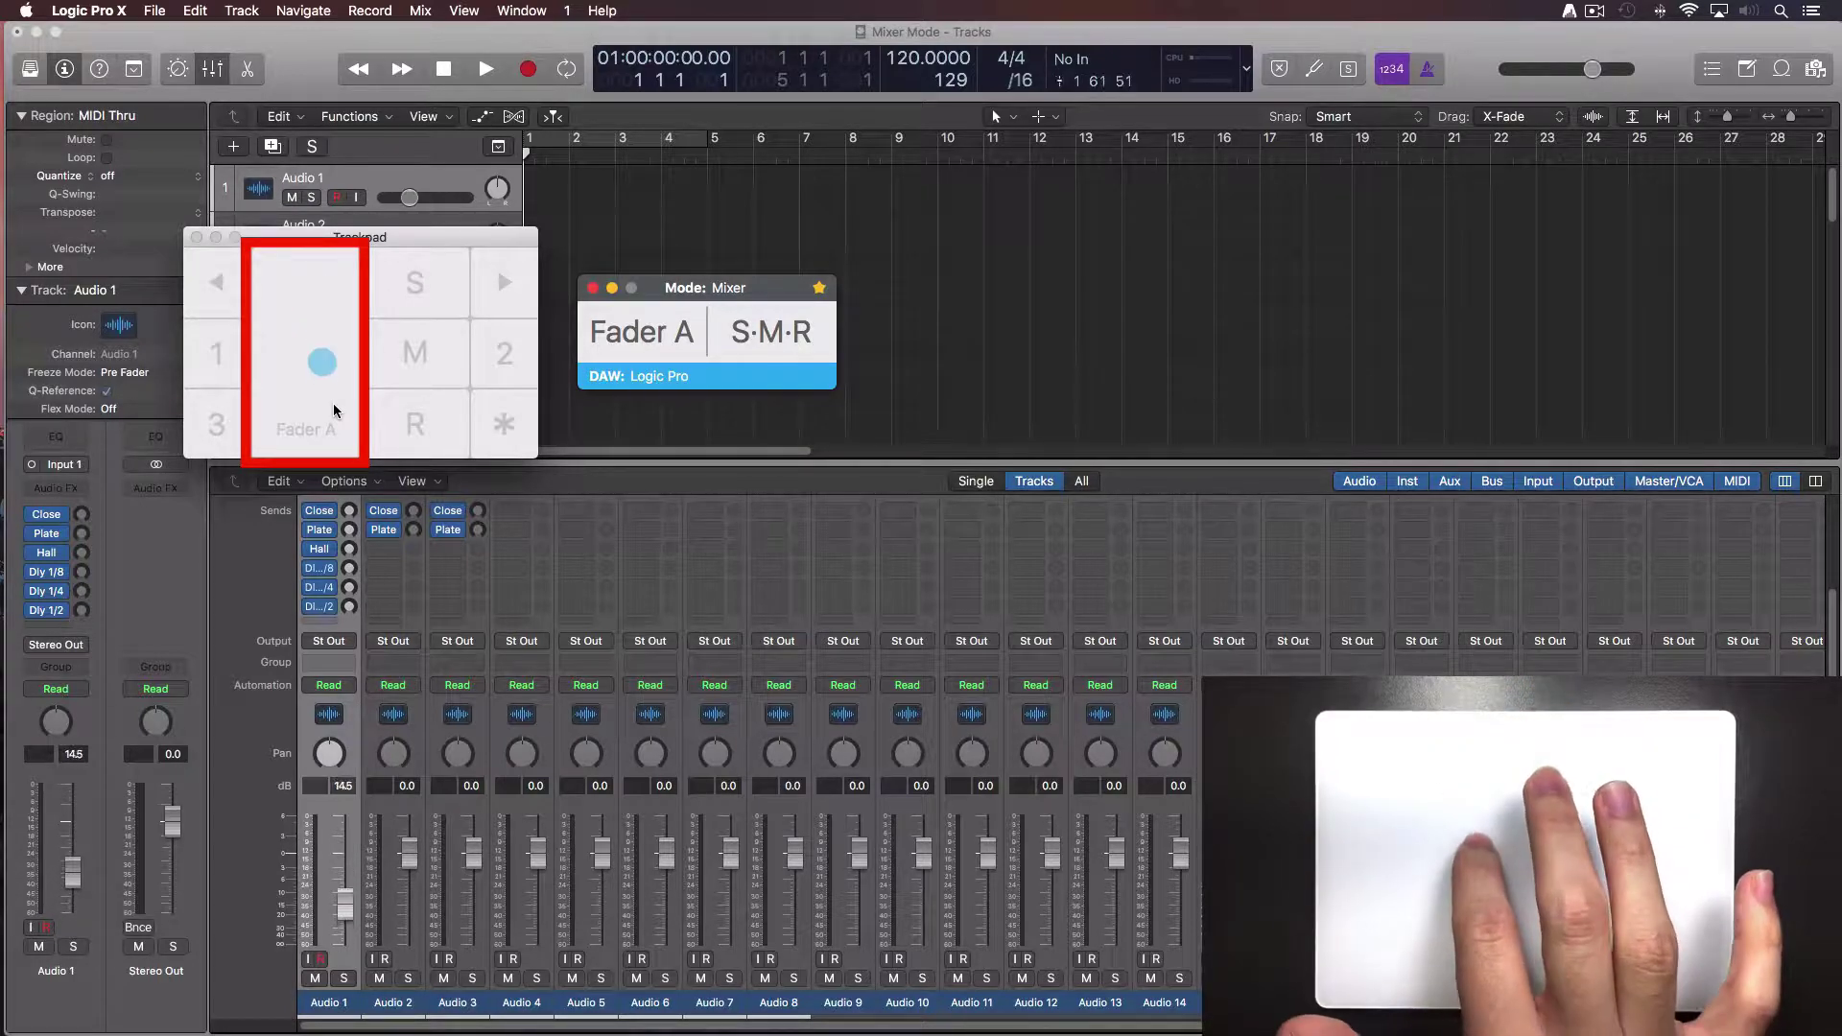
scroll(334, 411, down, 4)
scroll(334, 411, up, 4)
scroll(333, 410, down, 4)
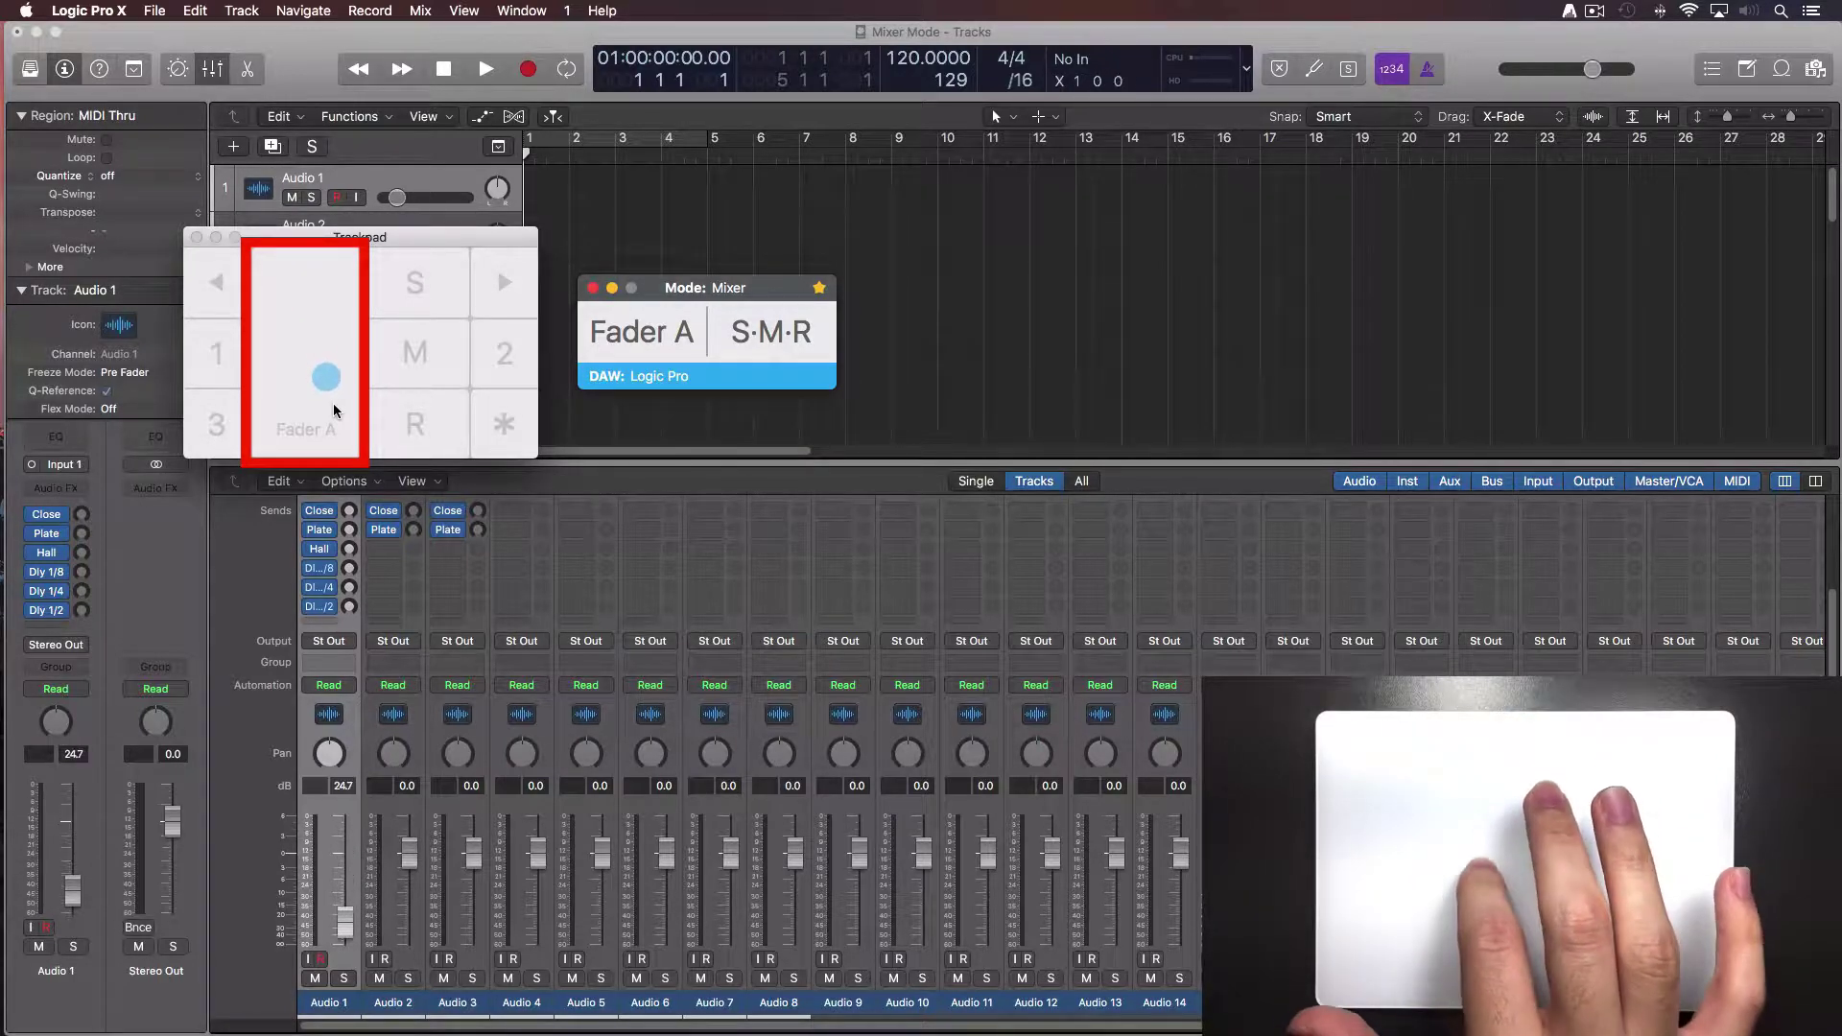
scroll(334, 411, up, 3)
drag(325, 327, 314, 373)
scroll(334, 411, down, 2)
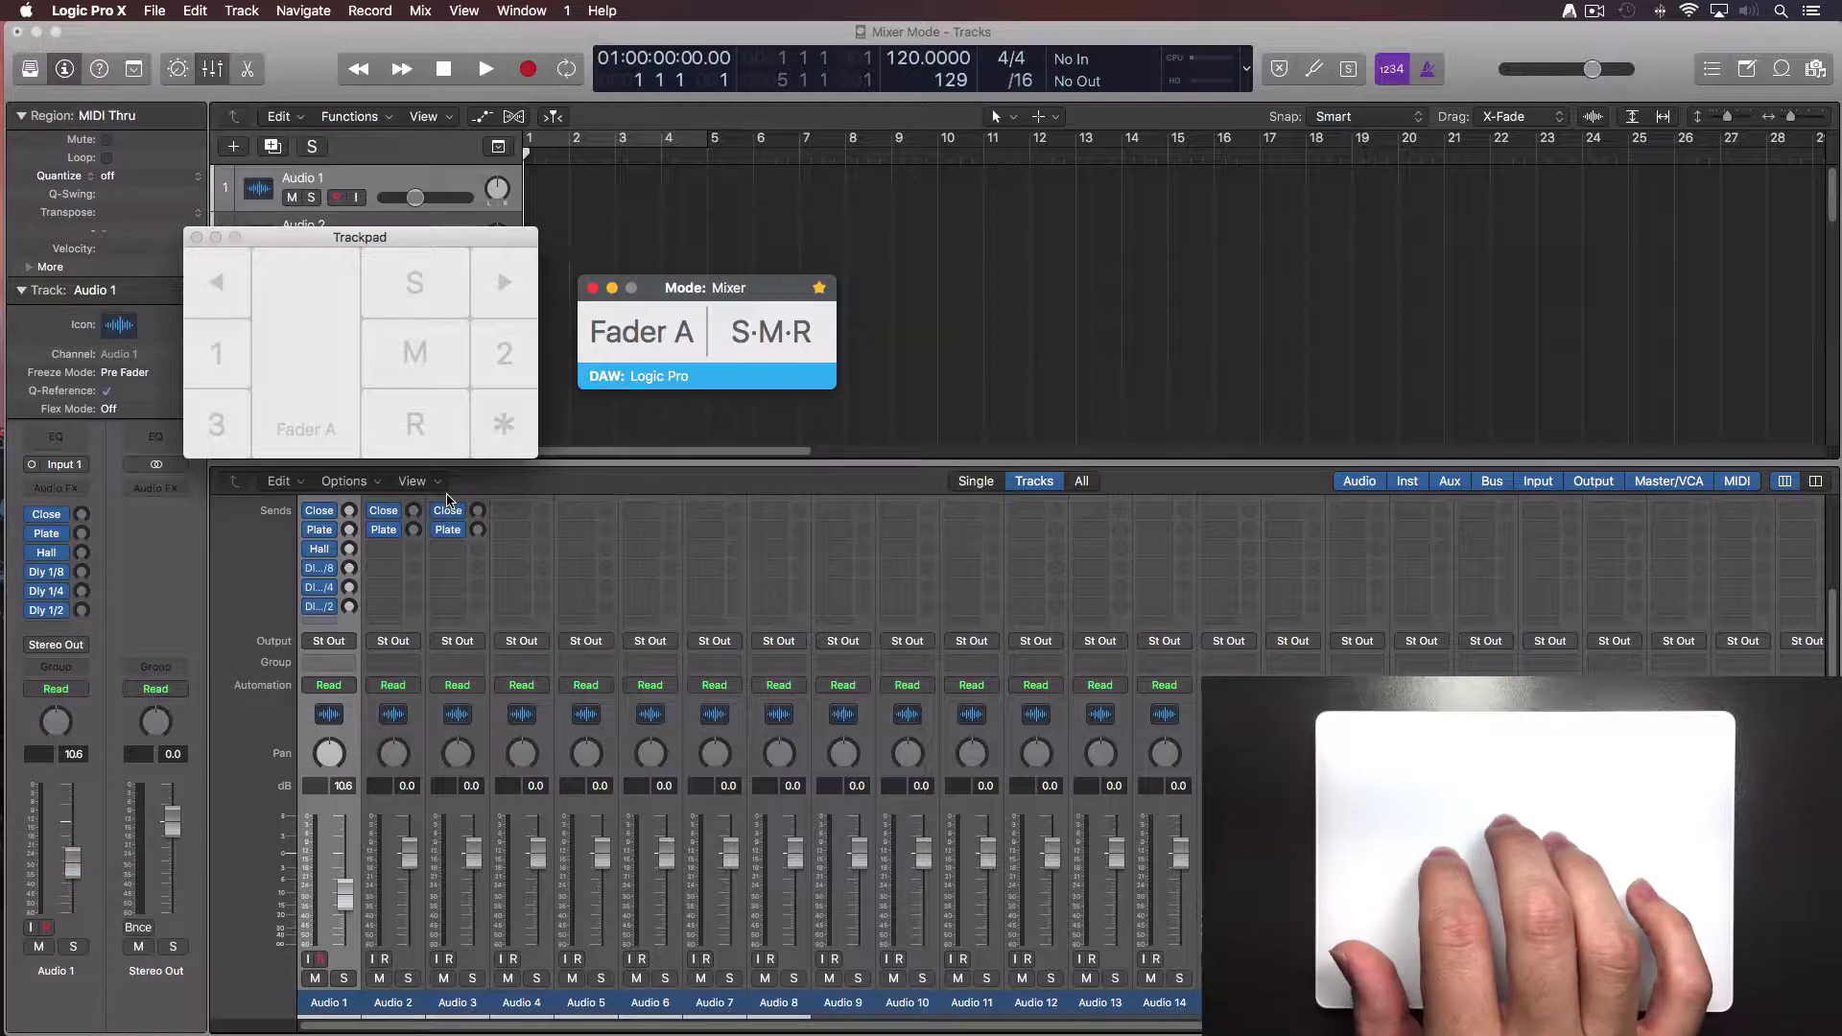
Step: Reset the Audio 1 volume fader to 0.0 dB
key(alt)
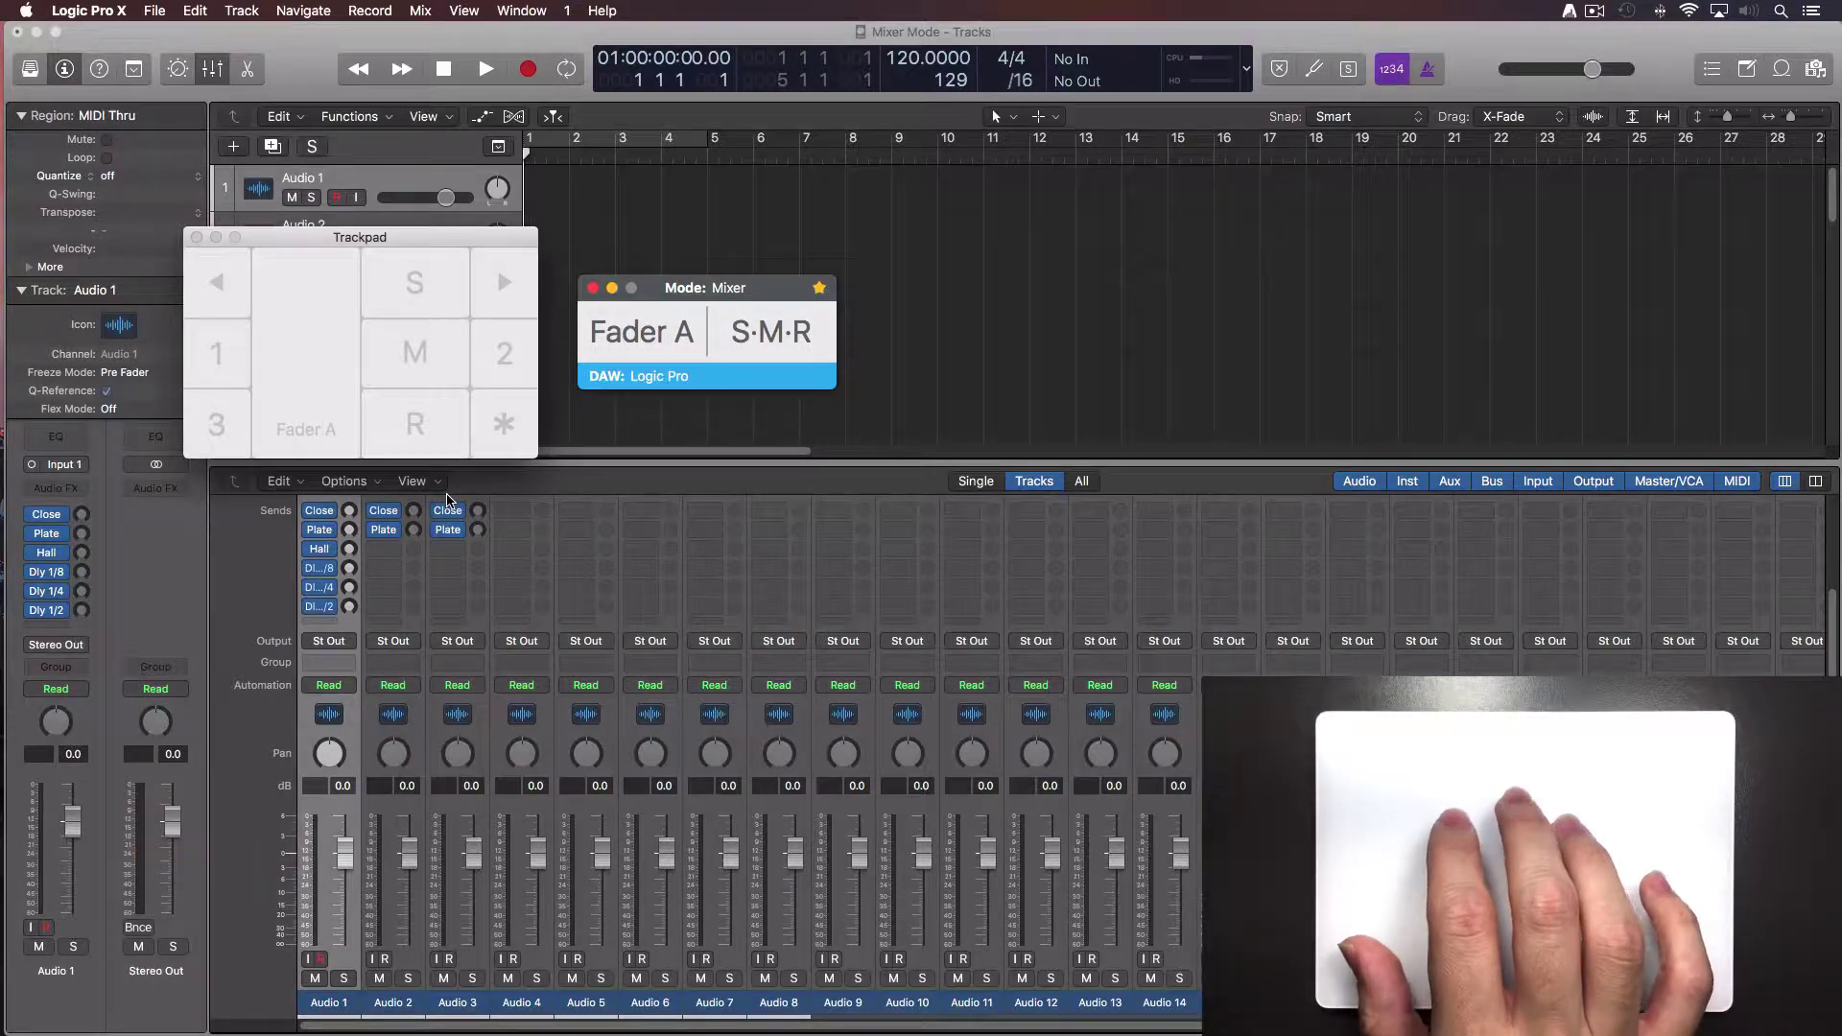
key(super)
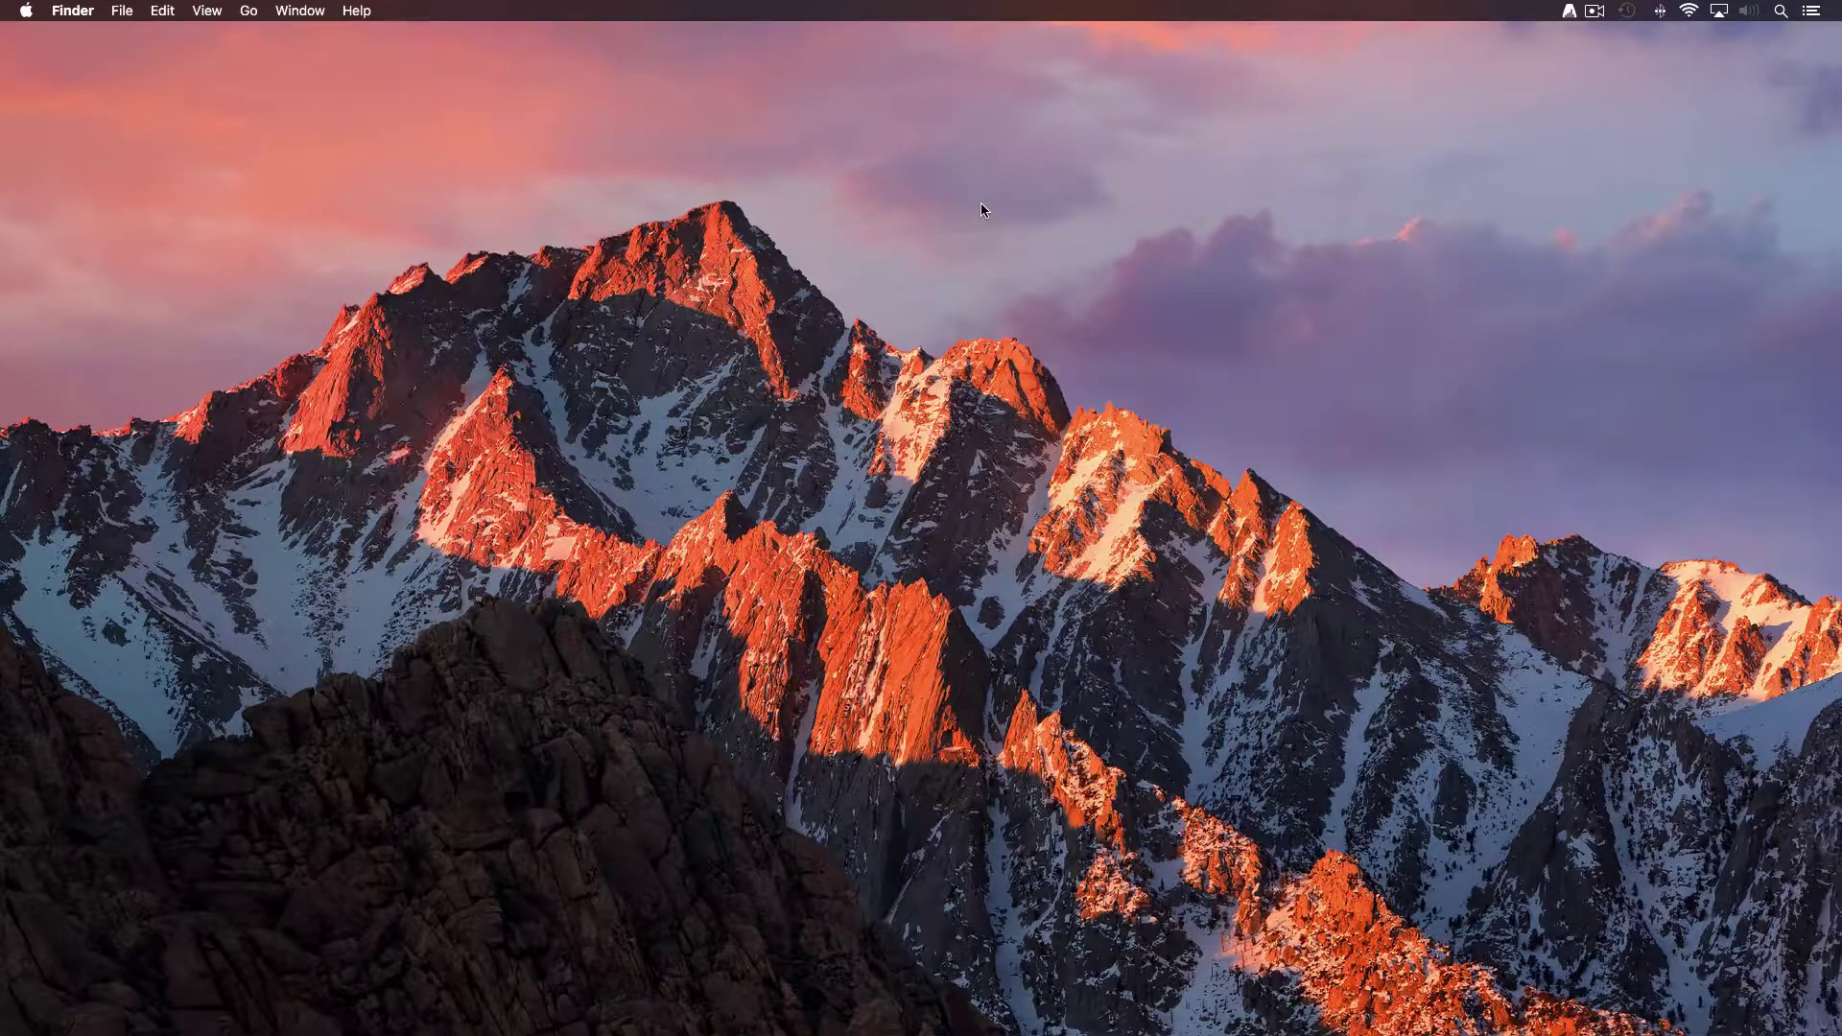
Step: Open AudioSwift's preferences
click(1568, 12)
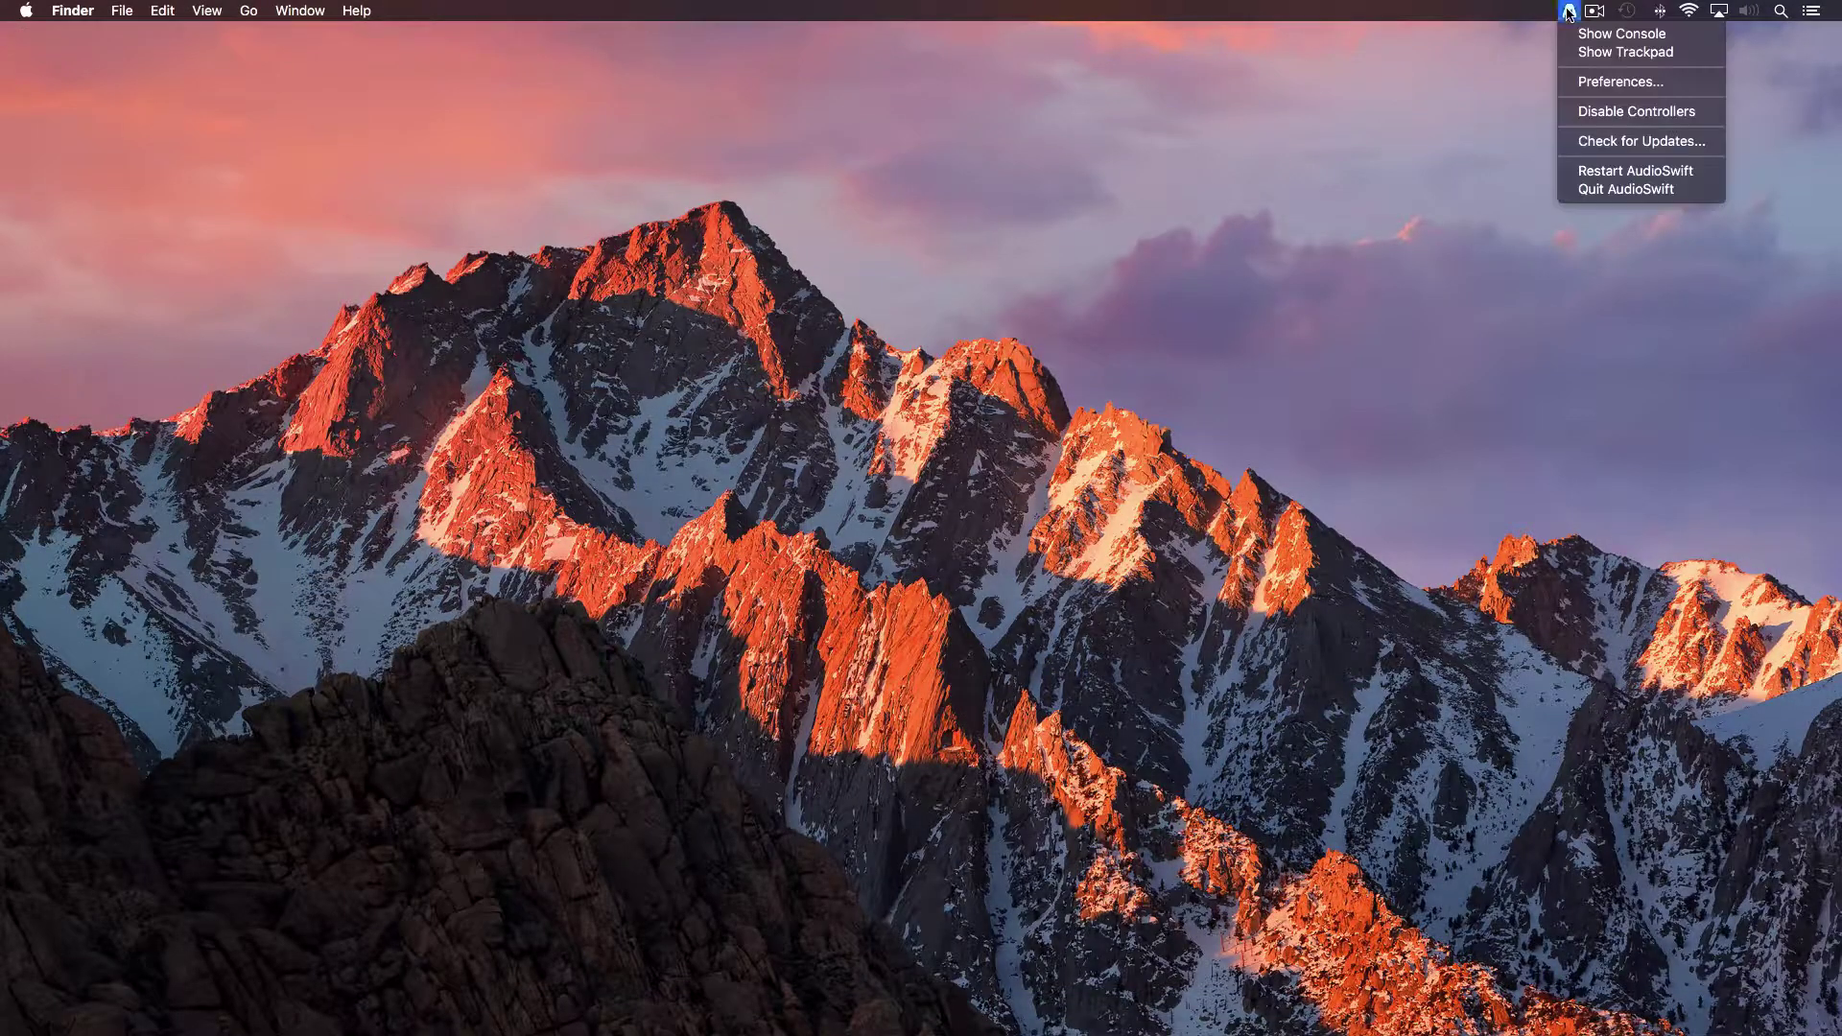
click(1609, 83)
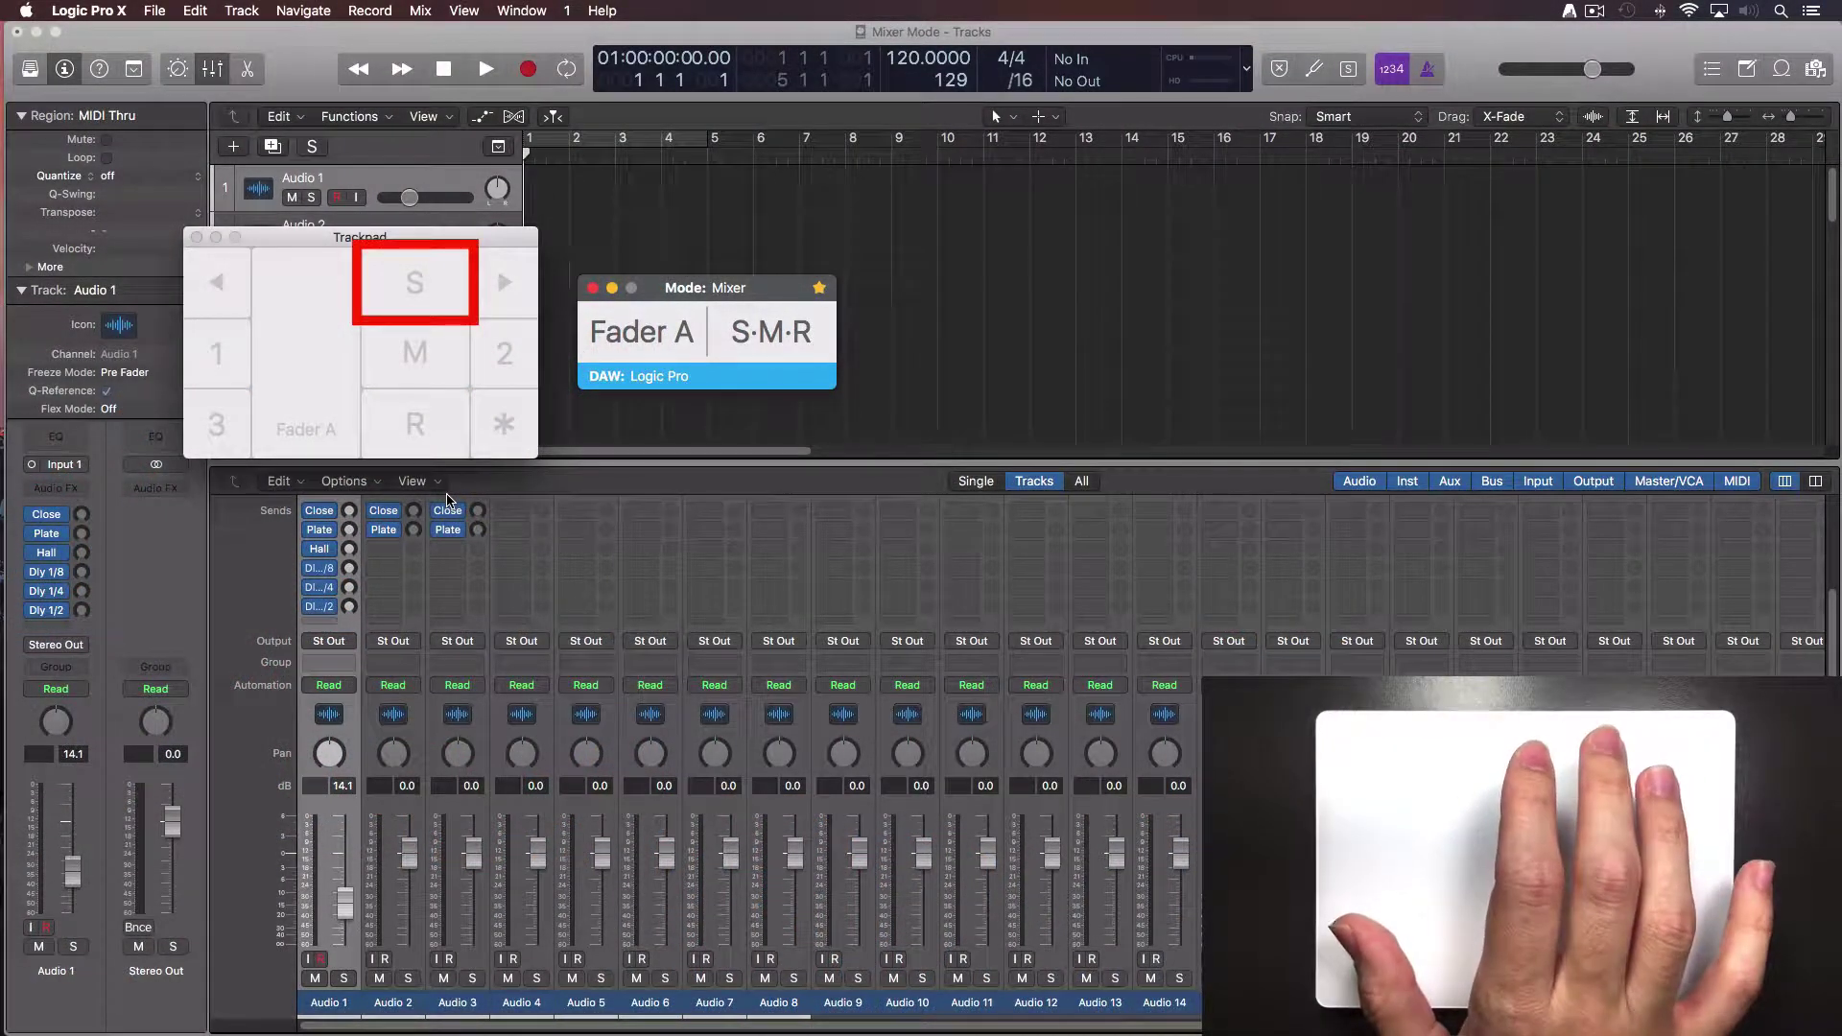
Step: Switch solo and mute on for Audio 1 through the trackpad controller, and switch both off again
key(s)
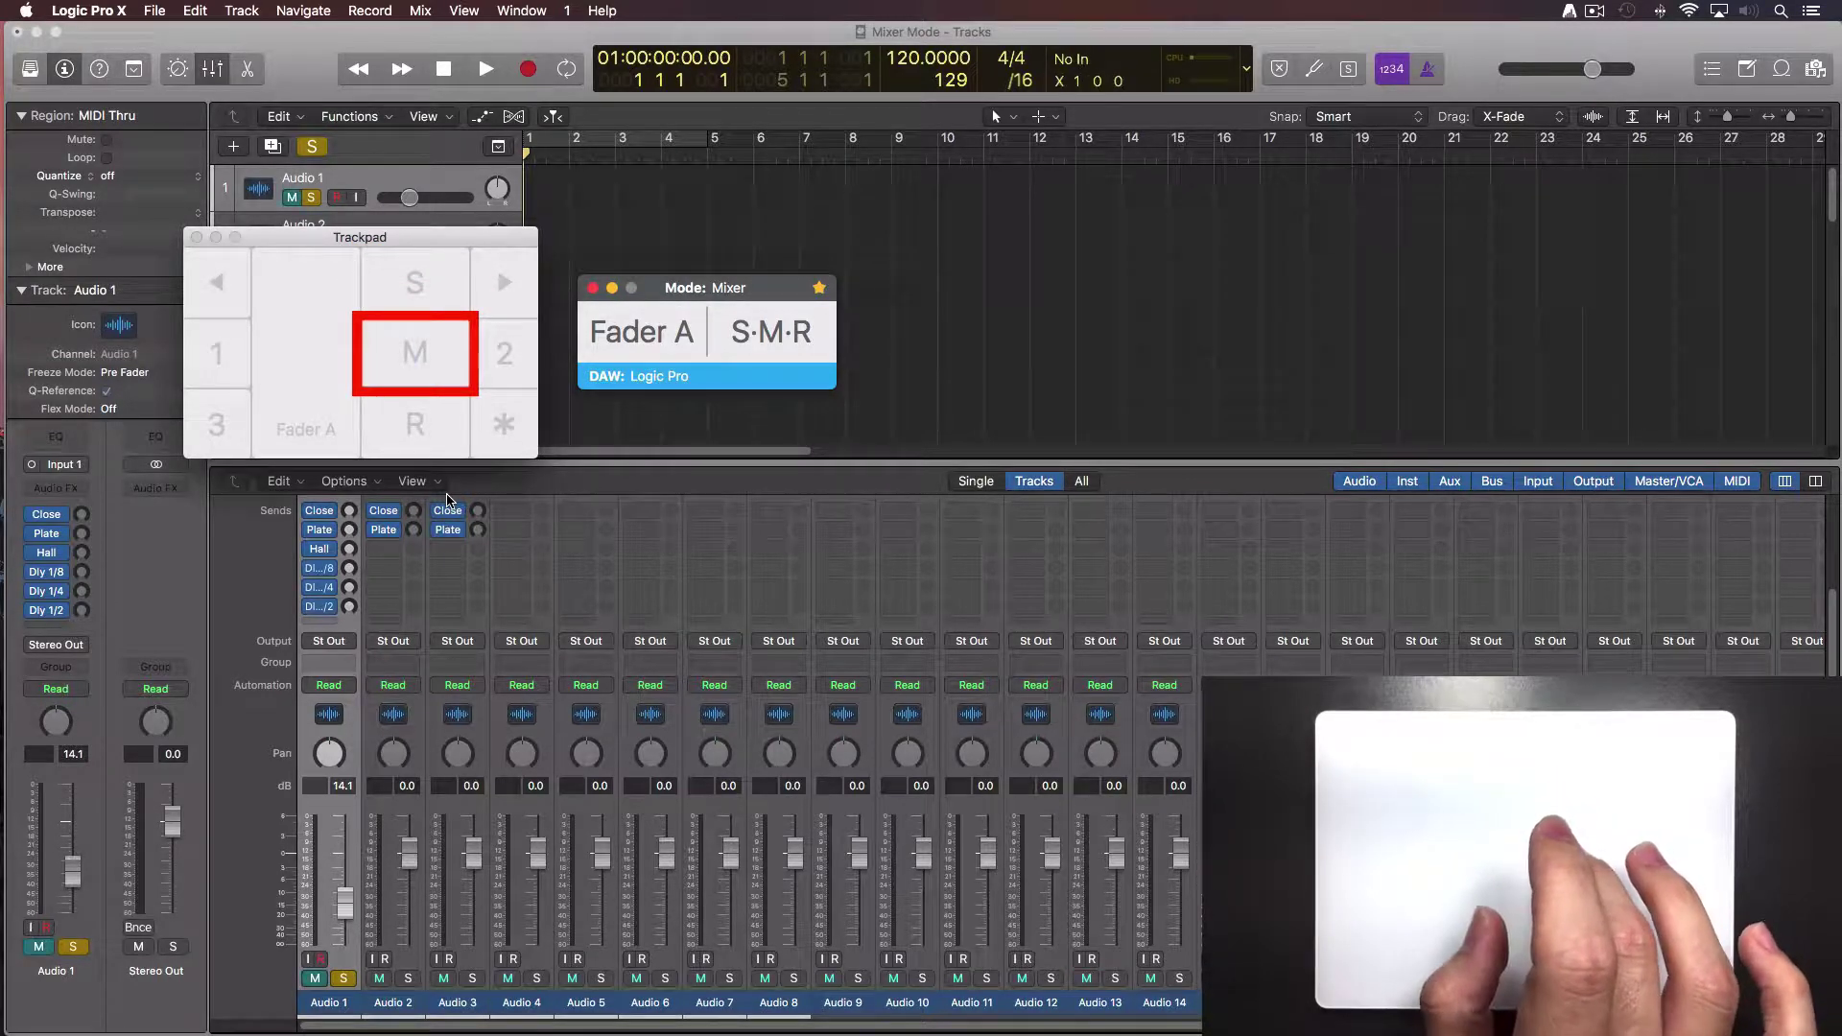
key(s)
key(m)
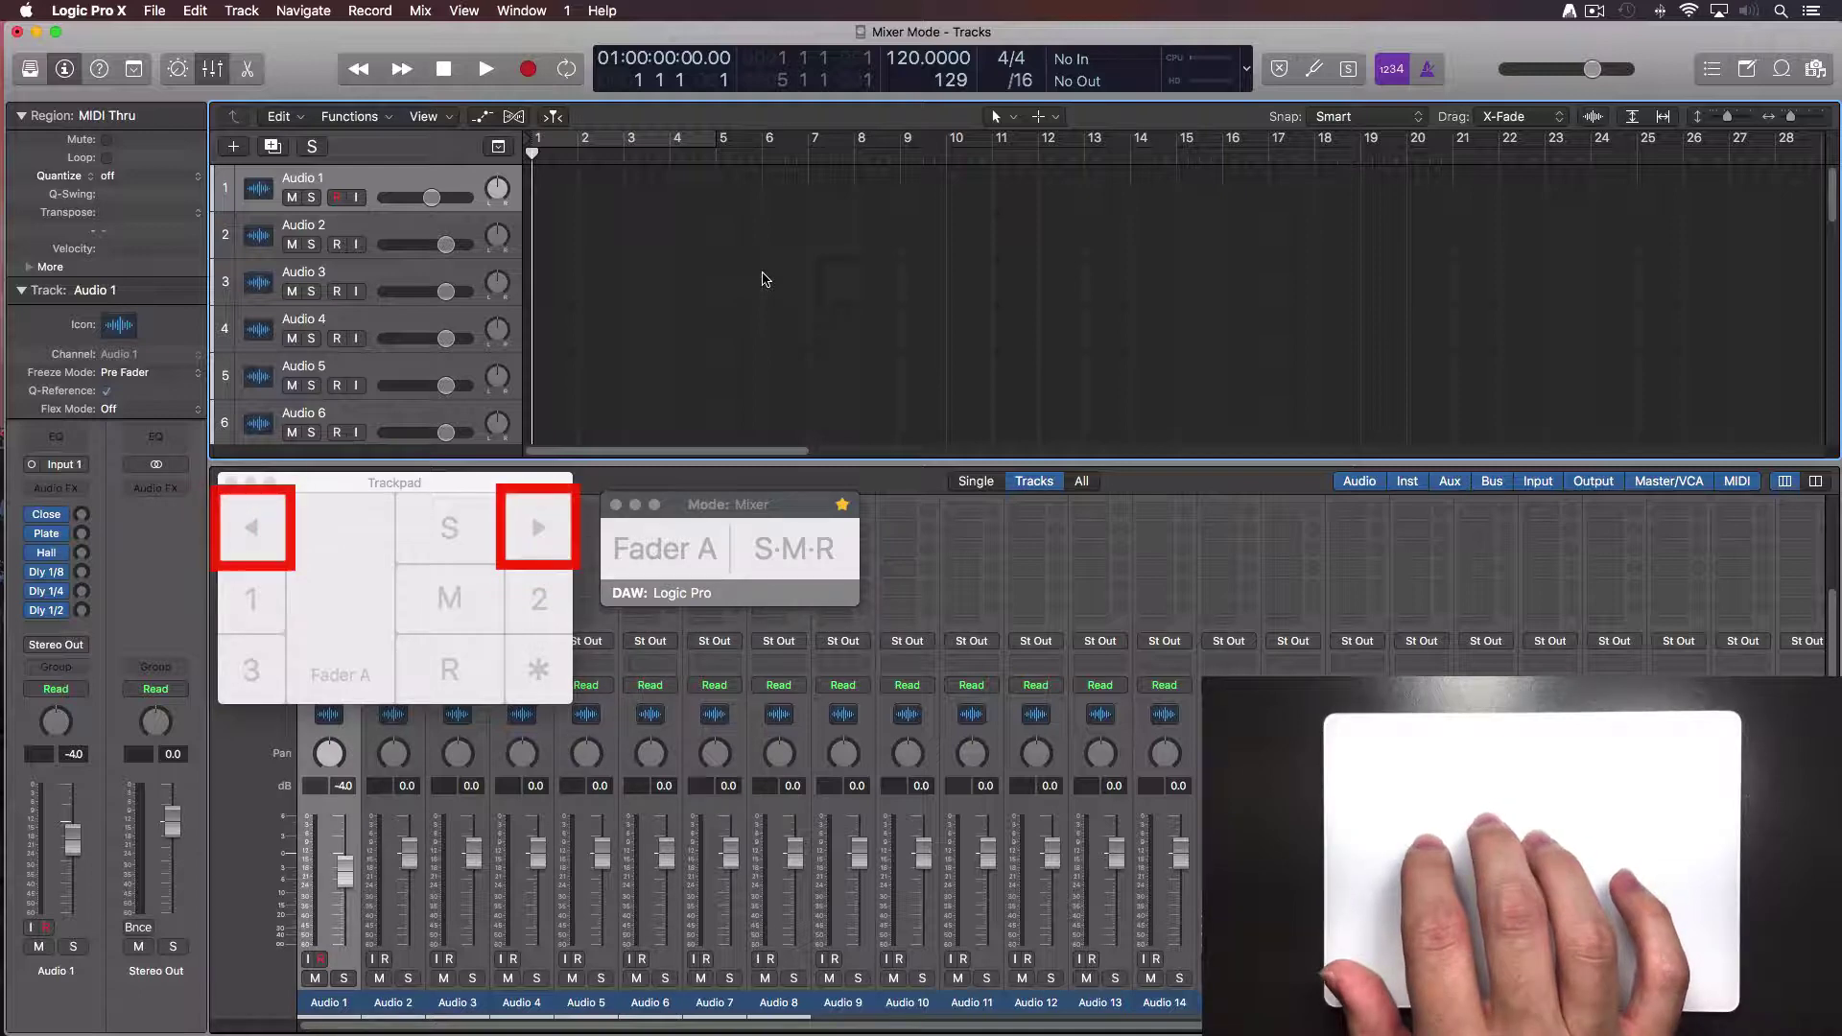
Step: Step the channel selection forward one track at a time from Audio 1 to Audio 4 and back to Audio 1
key(Down)
key(Down)
key(Down)
key(Down)
key(Down)
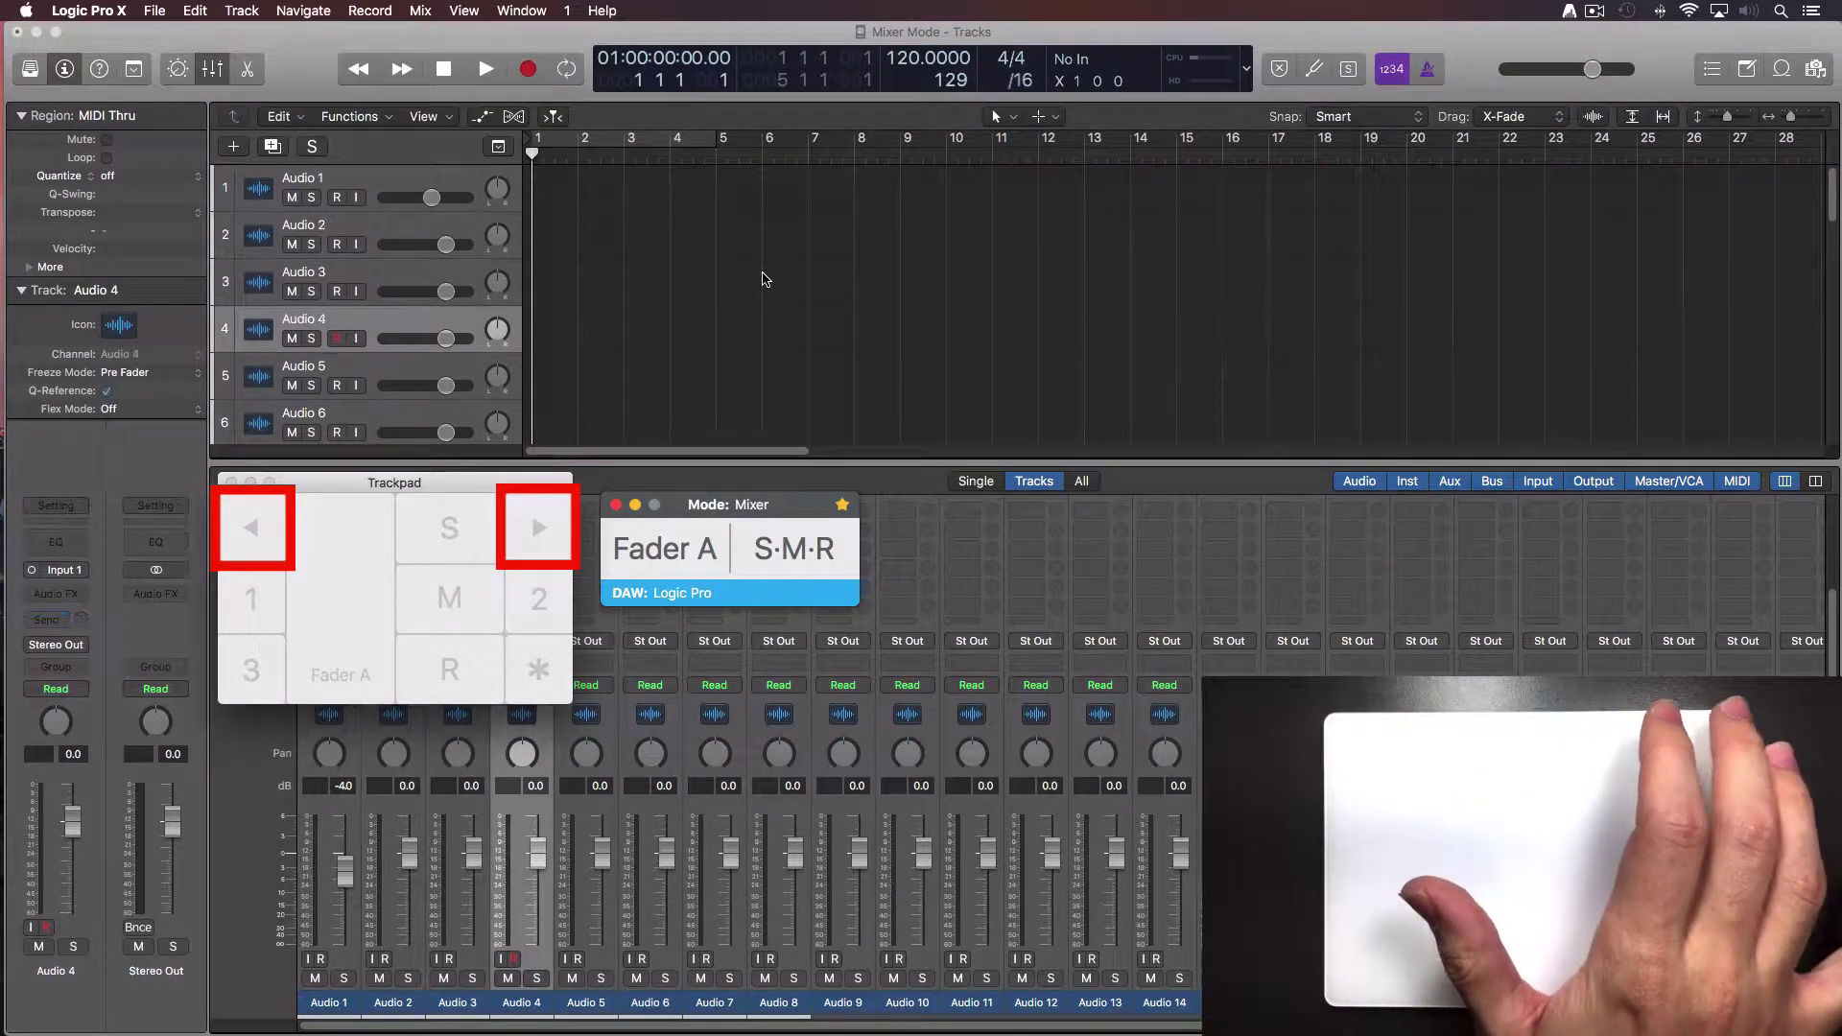
key(Up)
key(Up)
key(Up)
key(Up)
key(Up)
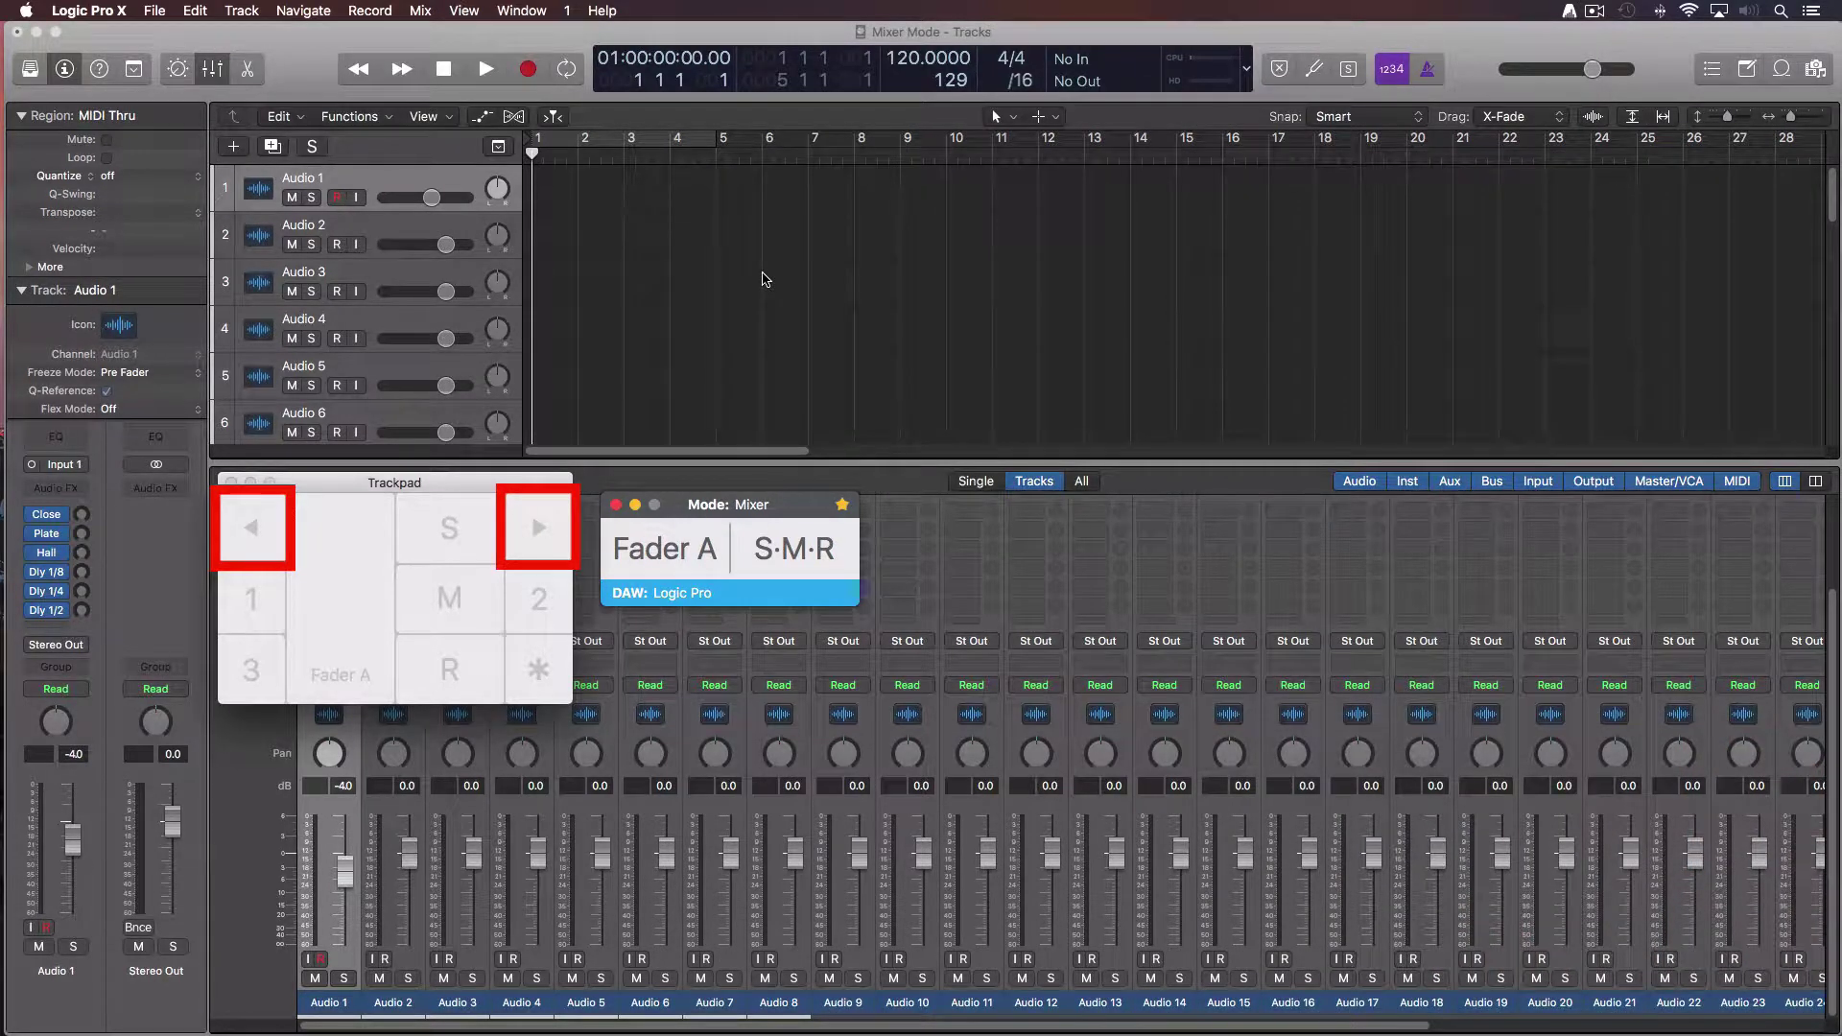
Step: Jump the channel selection forward in banks of eight, from Audio 1 to Audio 9 and on to Audio 17
key(ctrl+Right)
key(ctrl+Right)
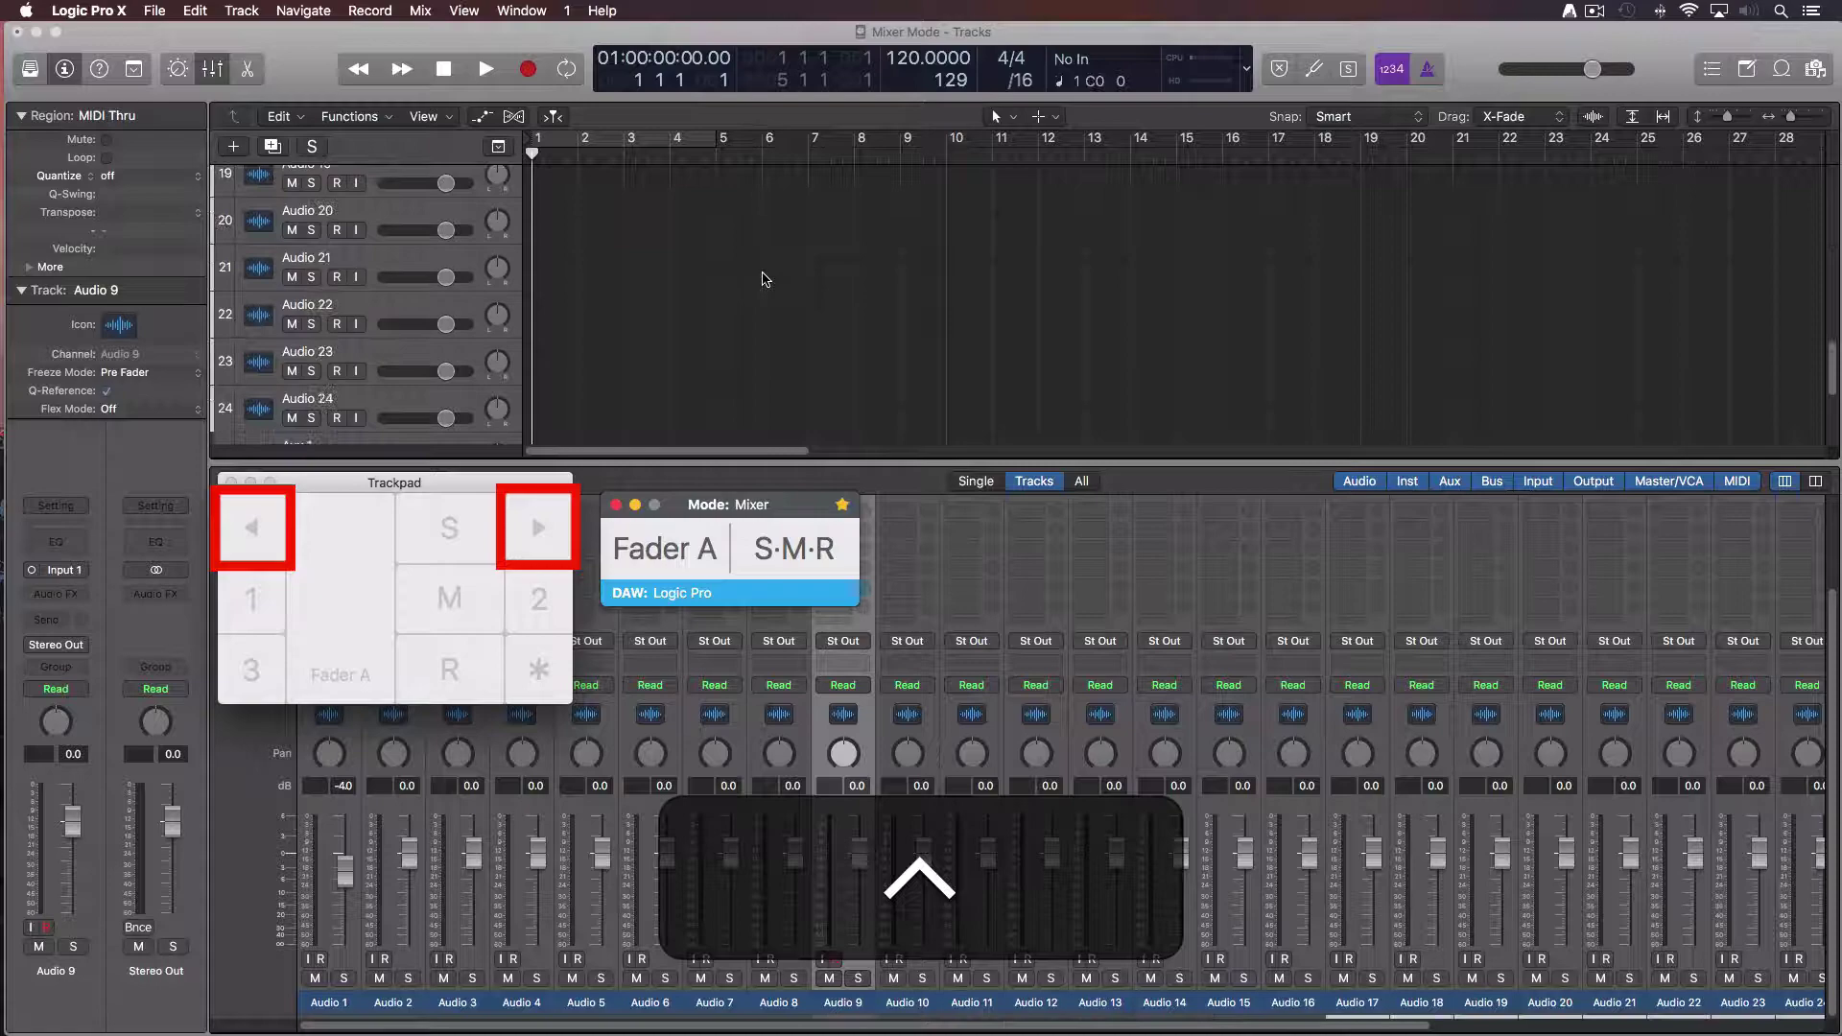
key(Down)
key(Down)
key(Down)
key(Down)
key(Down)
key(Down)
key(Down)
key(Down)
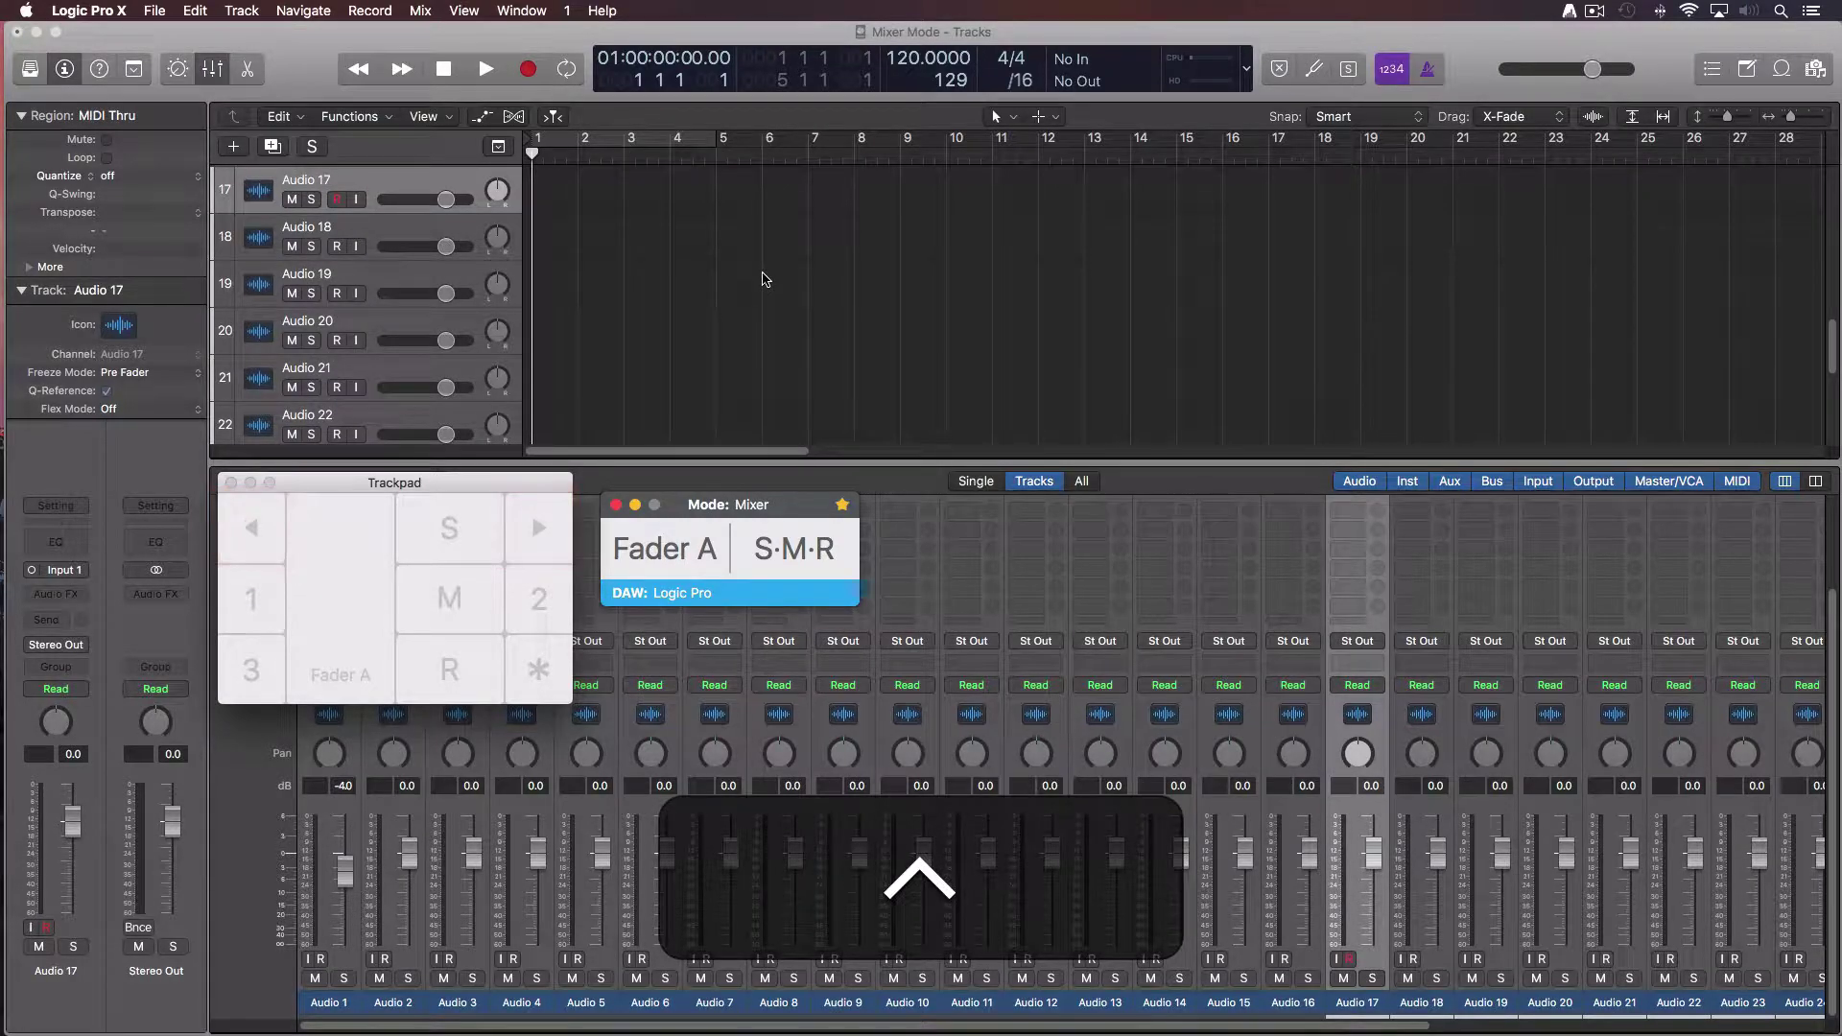
Step: Return the channel selection from Audio 17 to Audio 1
key(Up)
key(Up)
key(Up)
key(Up)
key(Up)
key(Up)
key(Up)
key(Up)
key(Up)
key(Up)
key(Up)
key(Up)
key(Up)
key(Up)
key(Up)
key(Up)
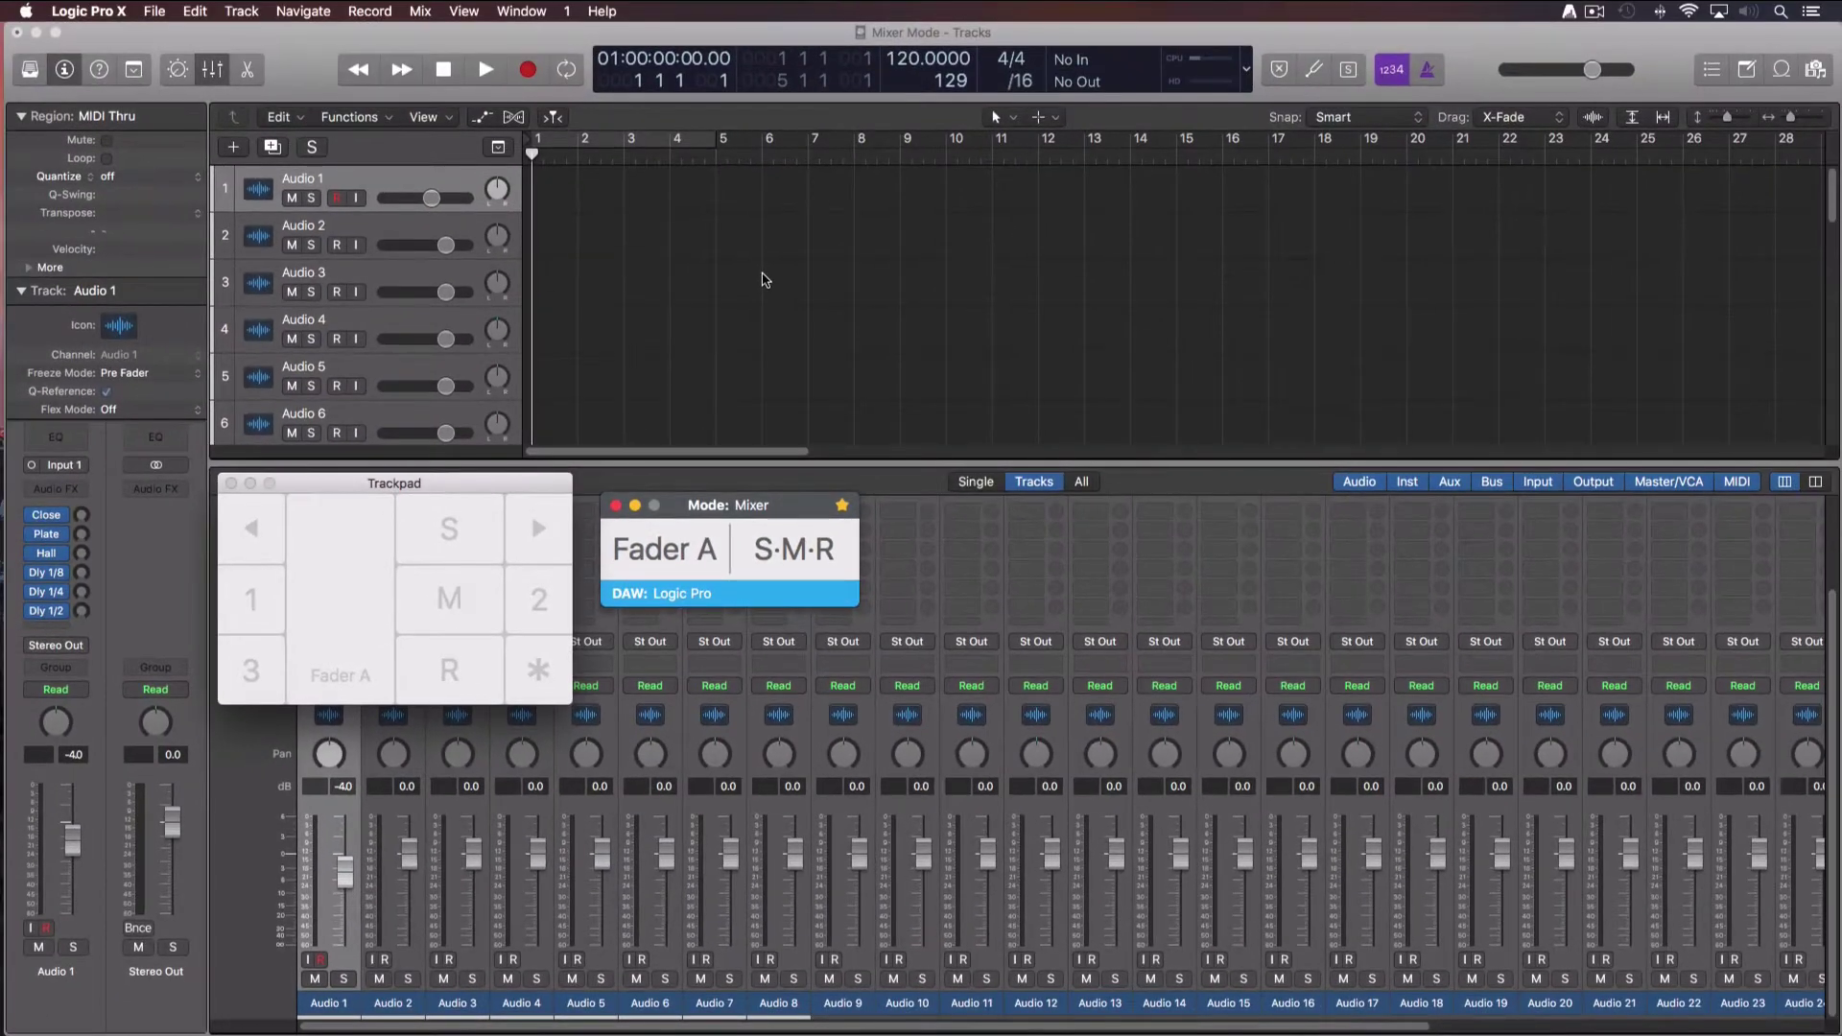
Step: Select the Audio 18 channel in the mixer and lower its volume to about -7.2 dB with the Fader A zone
key(Escape)
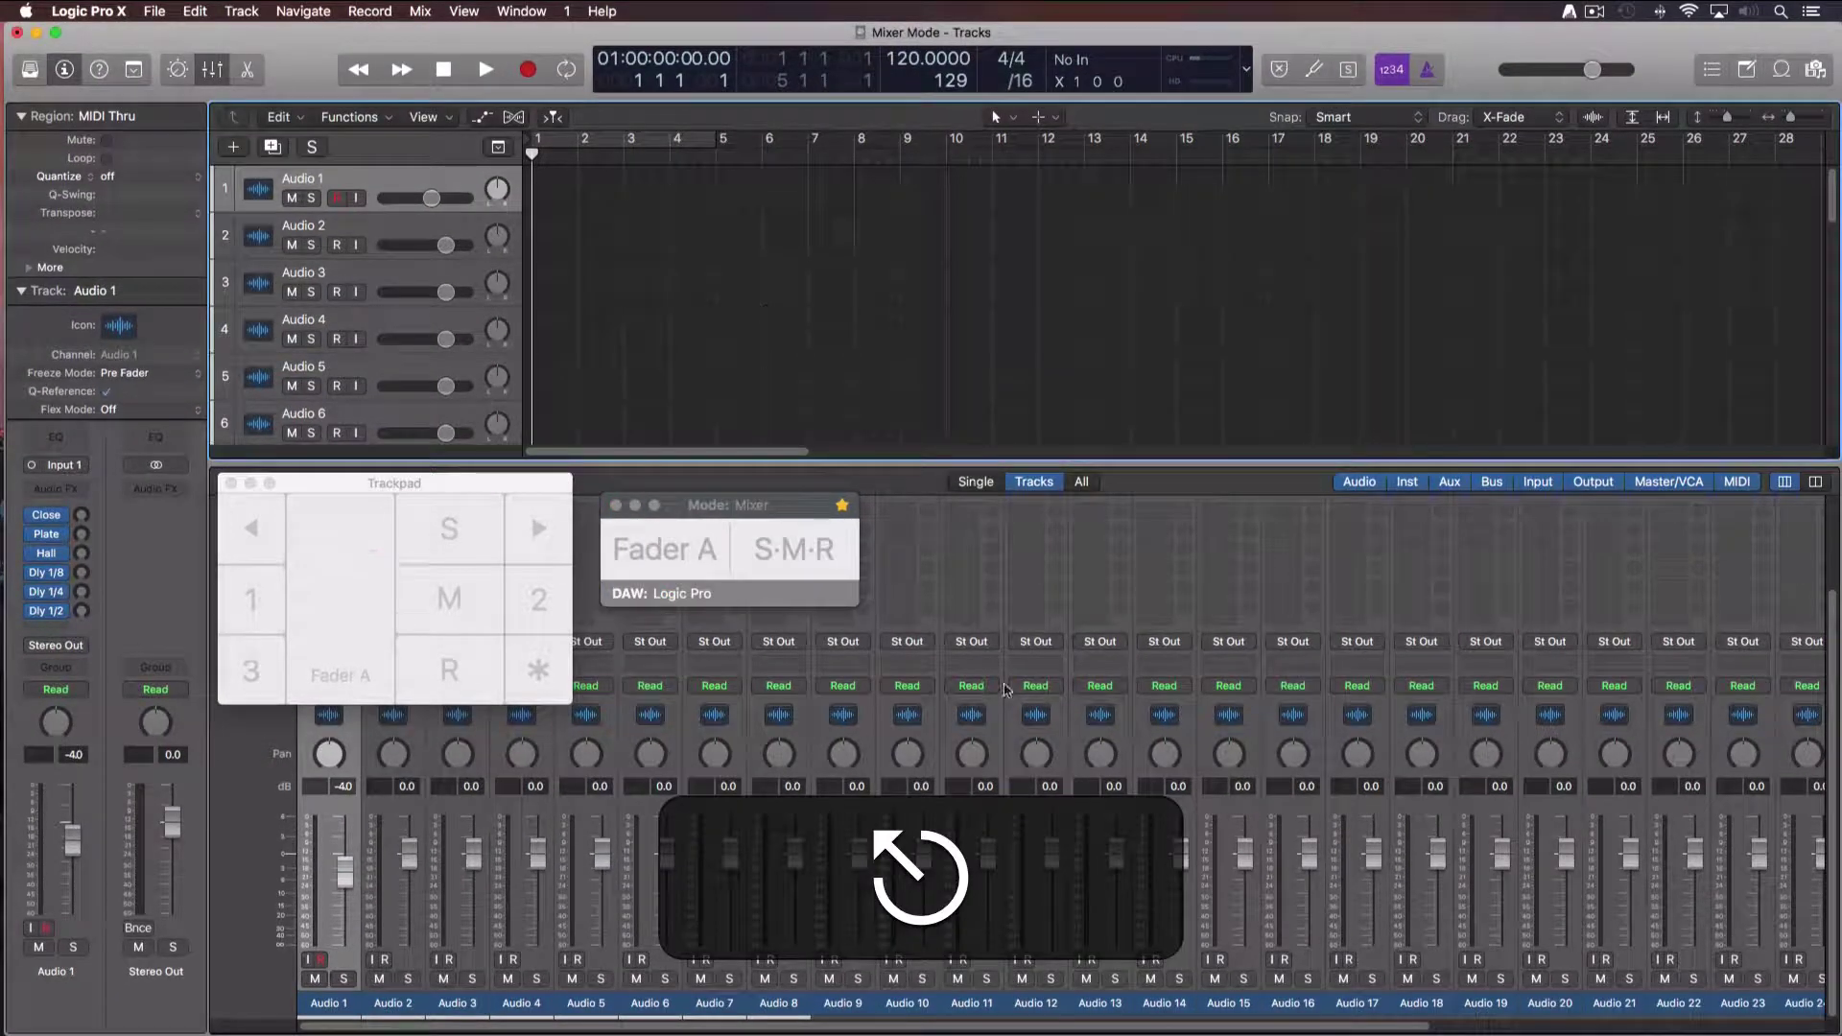
scroll(1312, 995, right, 3)
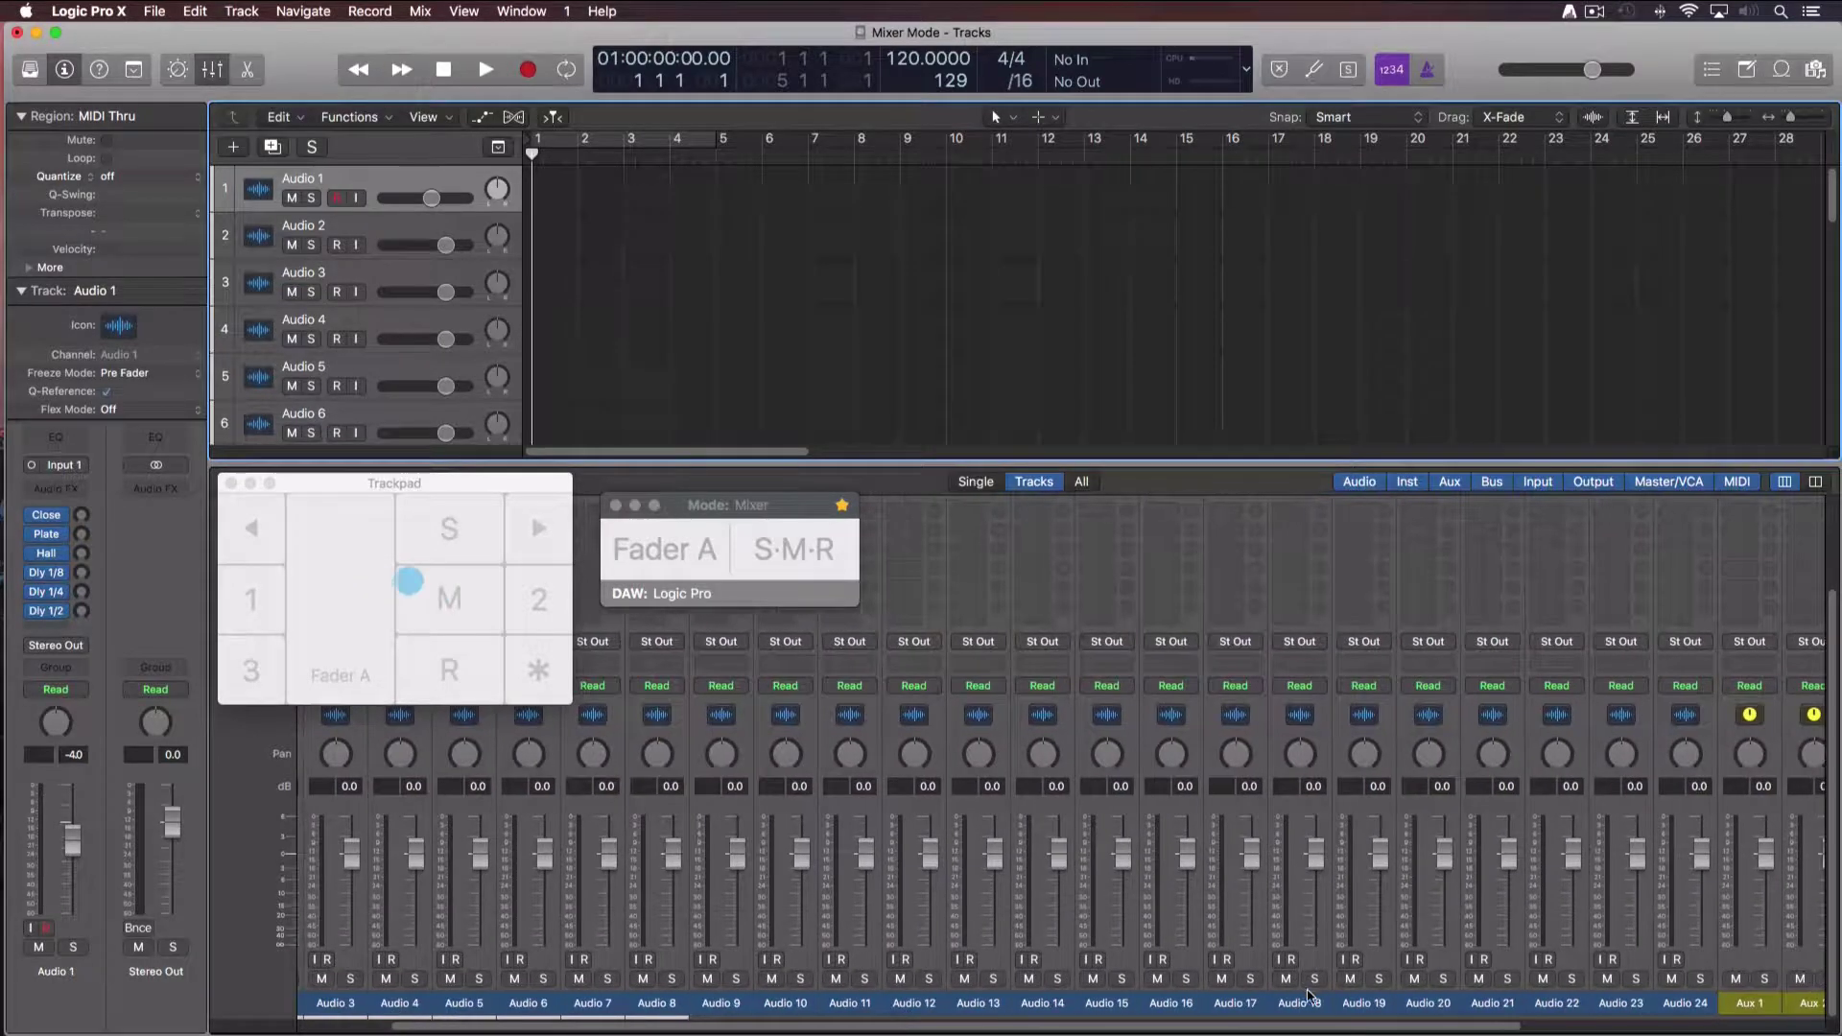
click(1305, 1003)
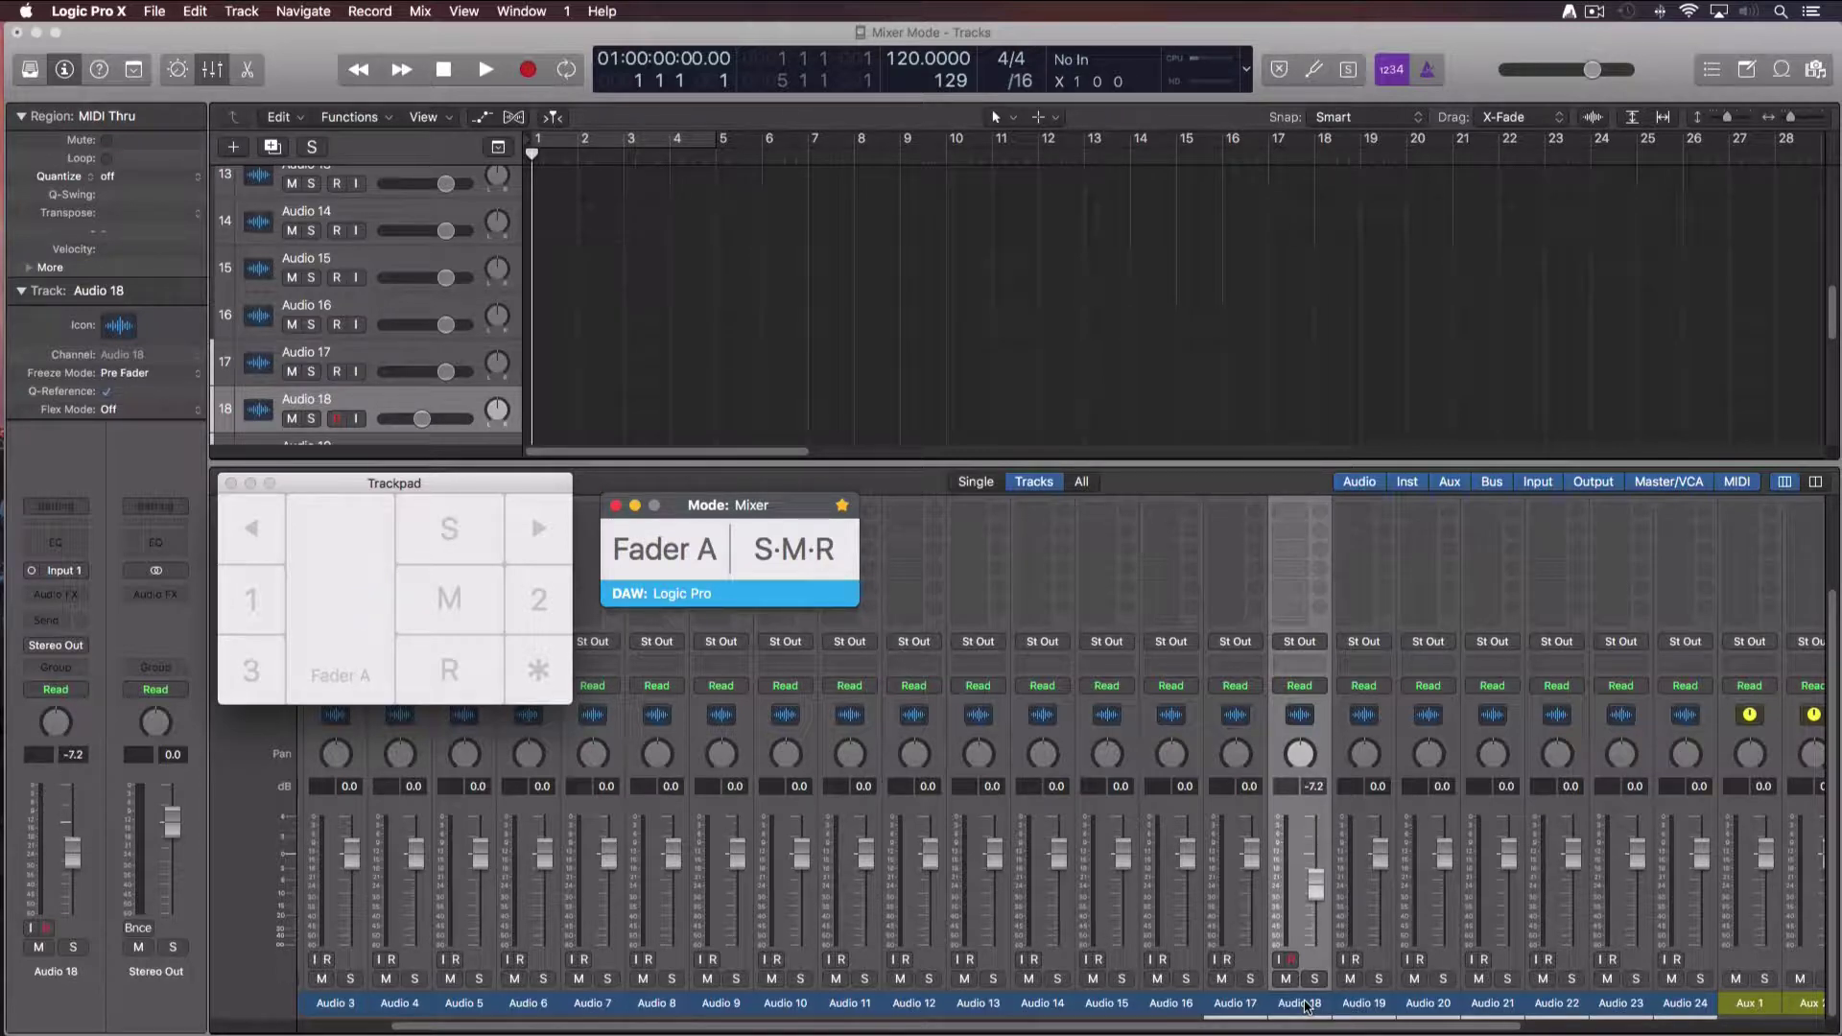
key(Escape)
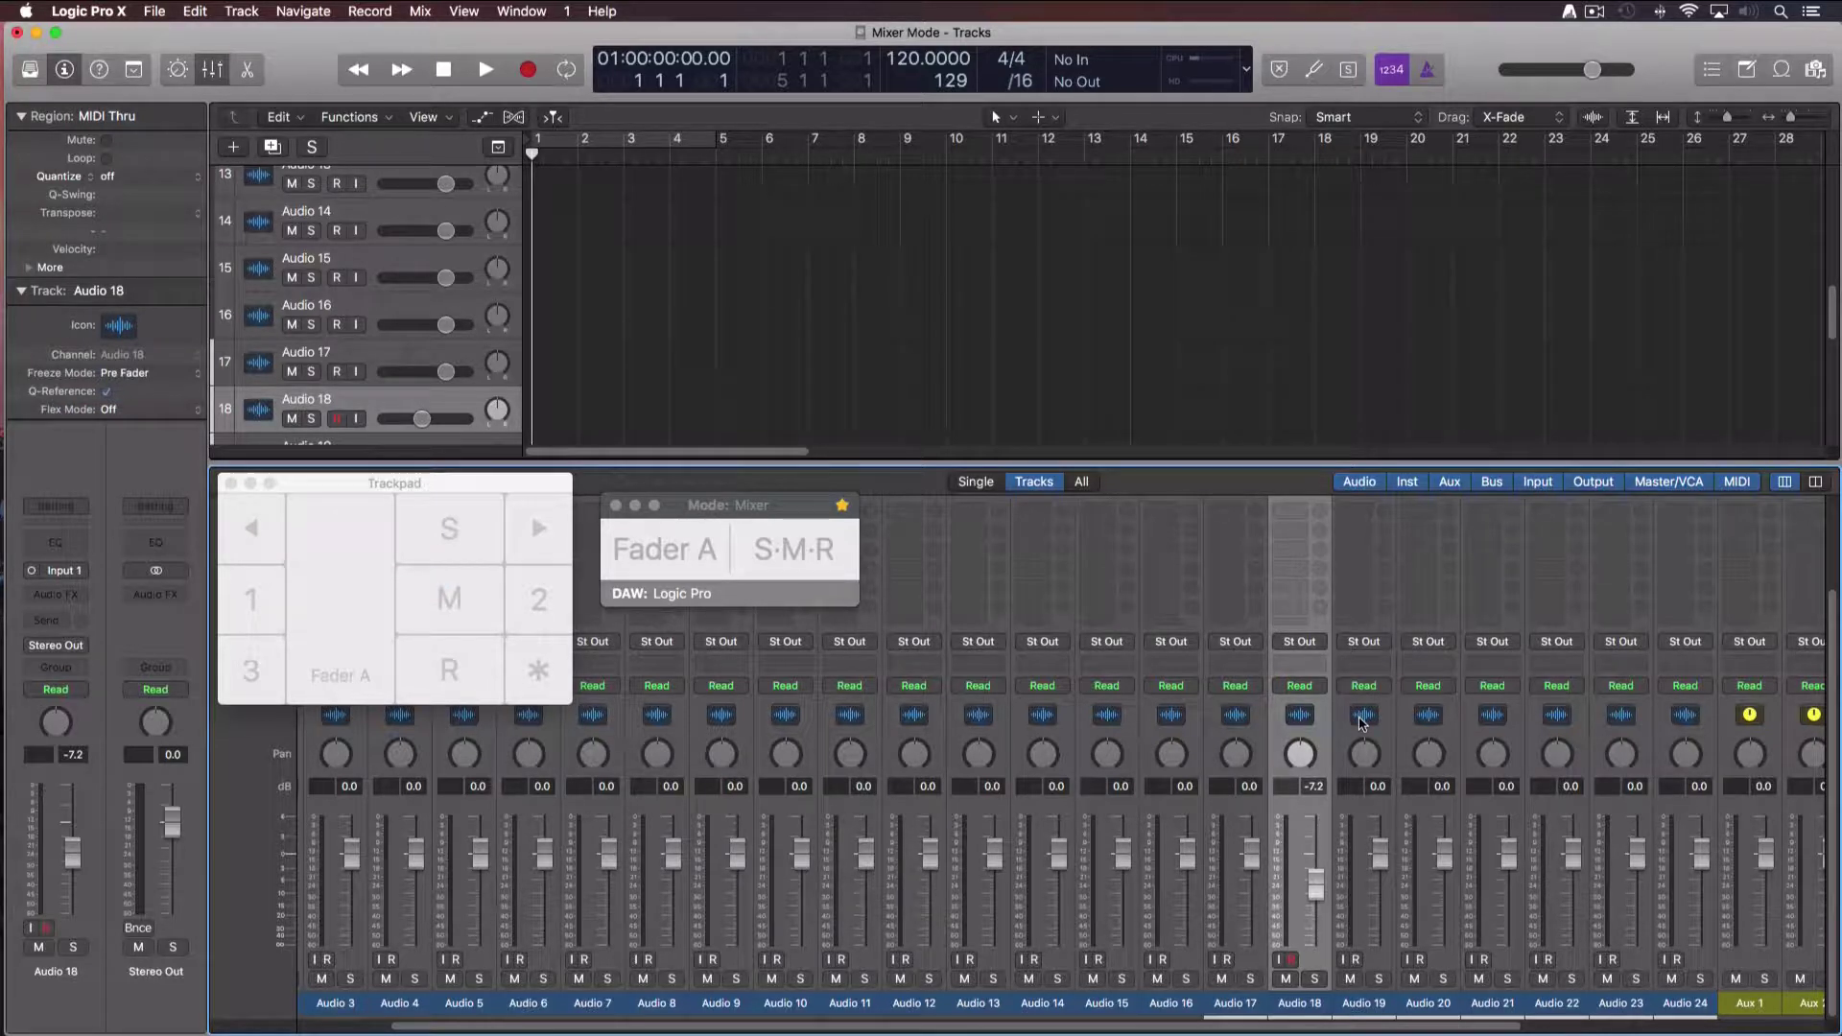
Step: Compare the aux channels in the mixer with the end of the track list, and select the Aux 5 channel
scroll(1362, 724, right, 5)
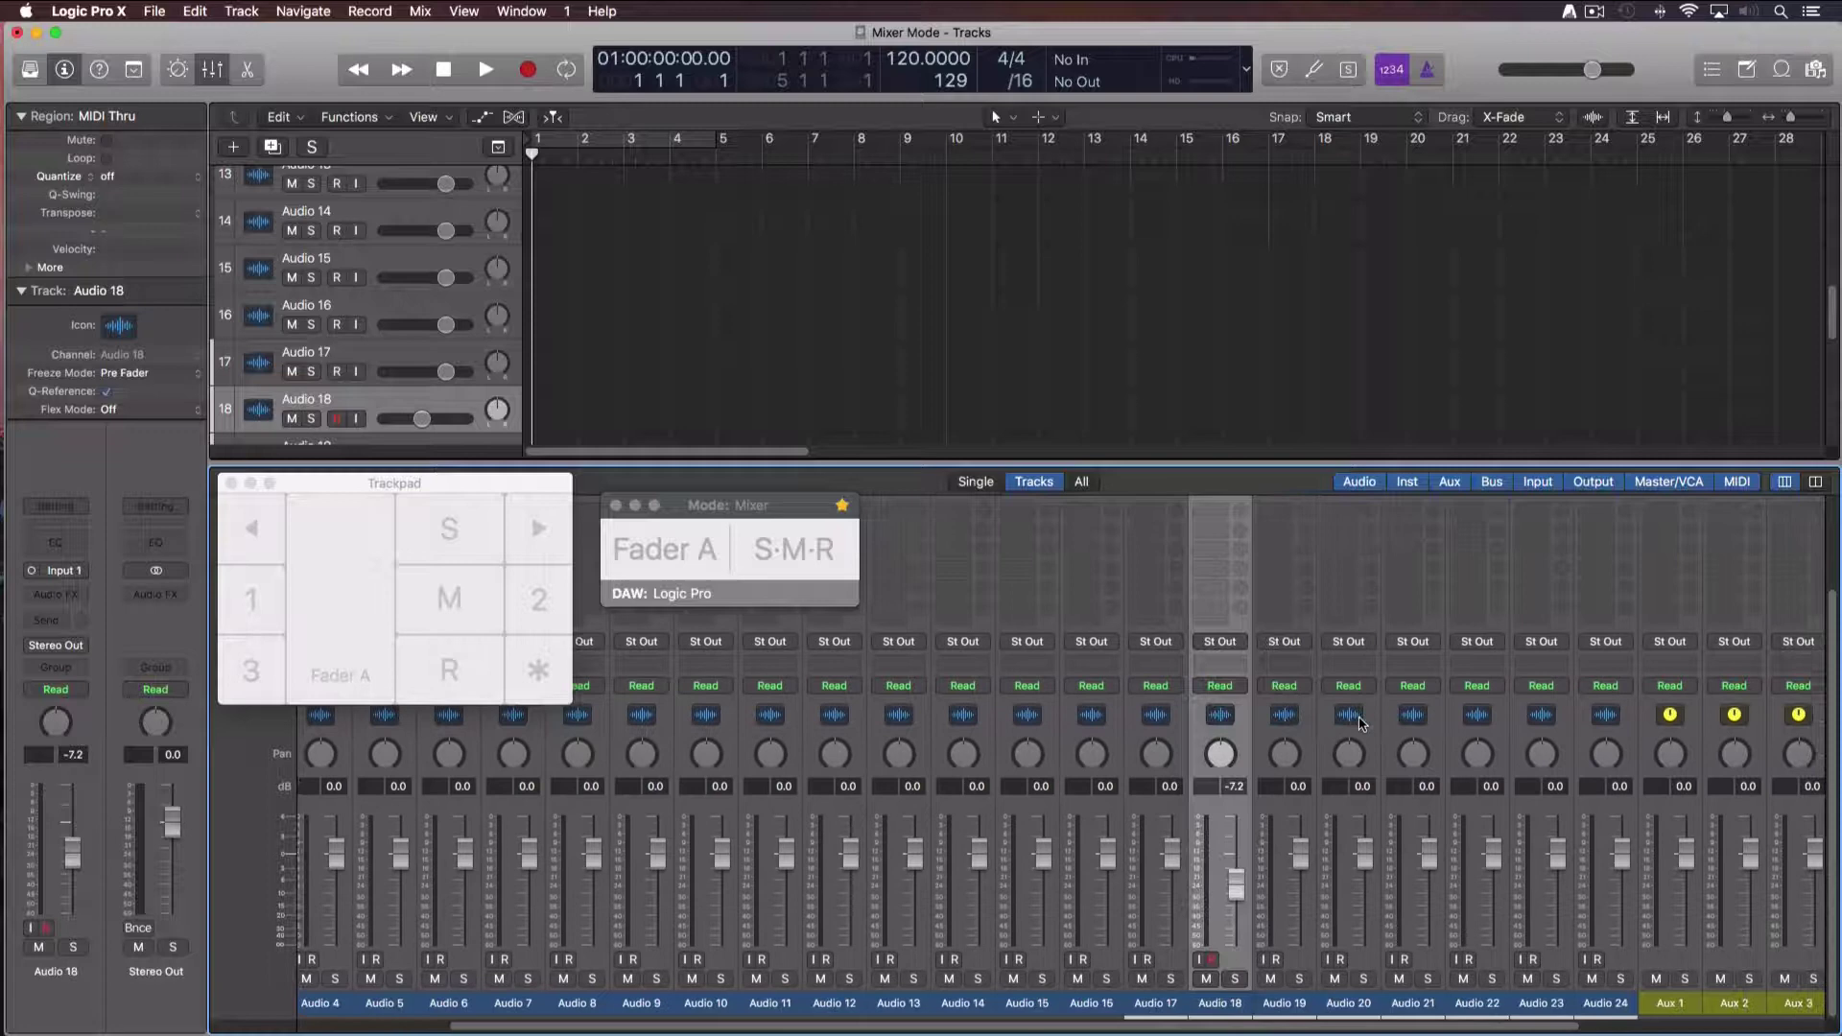
scroll(1362, 724, right, 2)
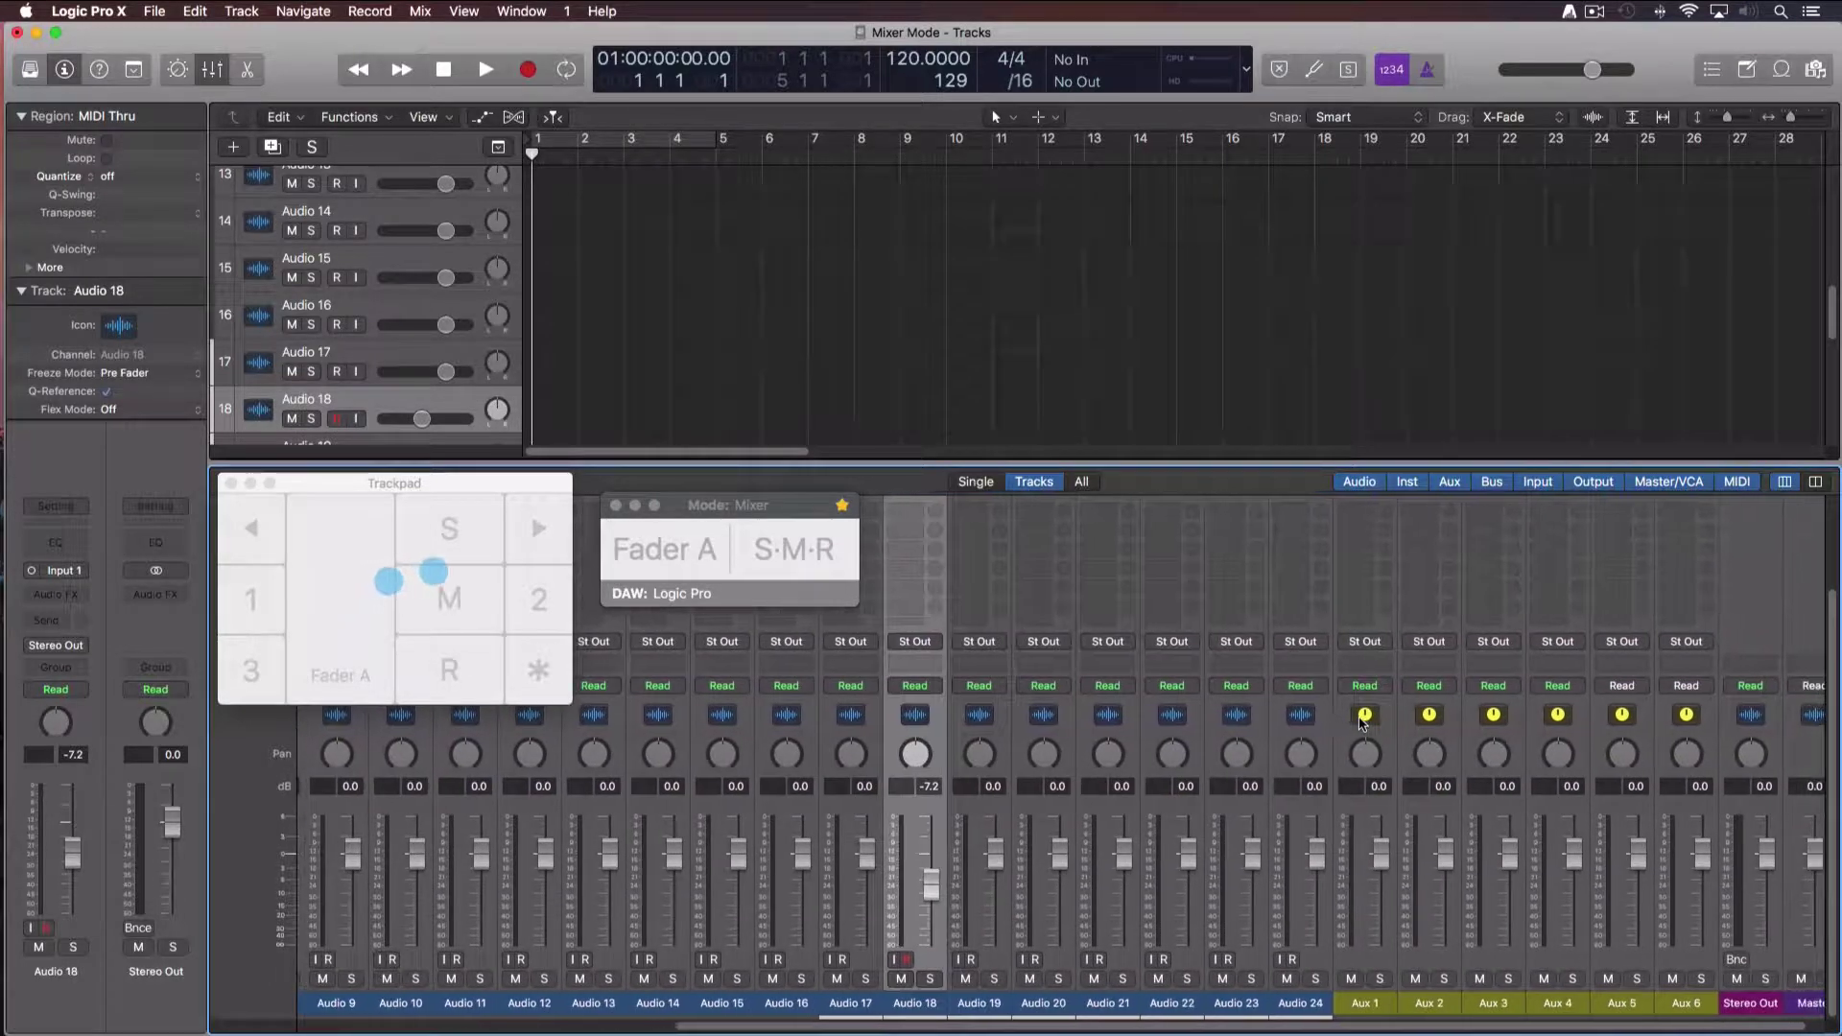
scroll(1017, 337, down, 10)
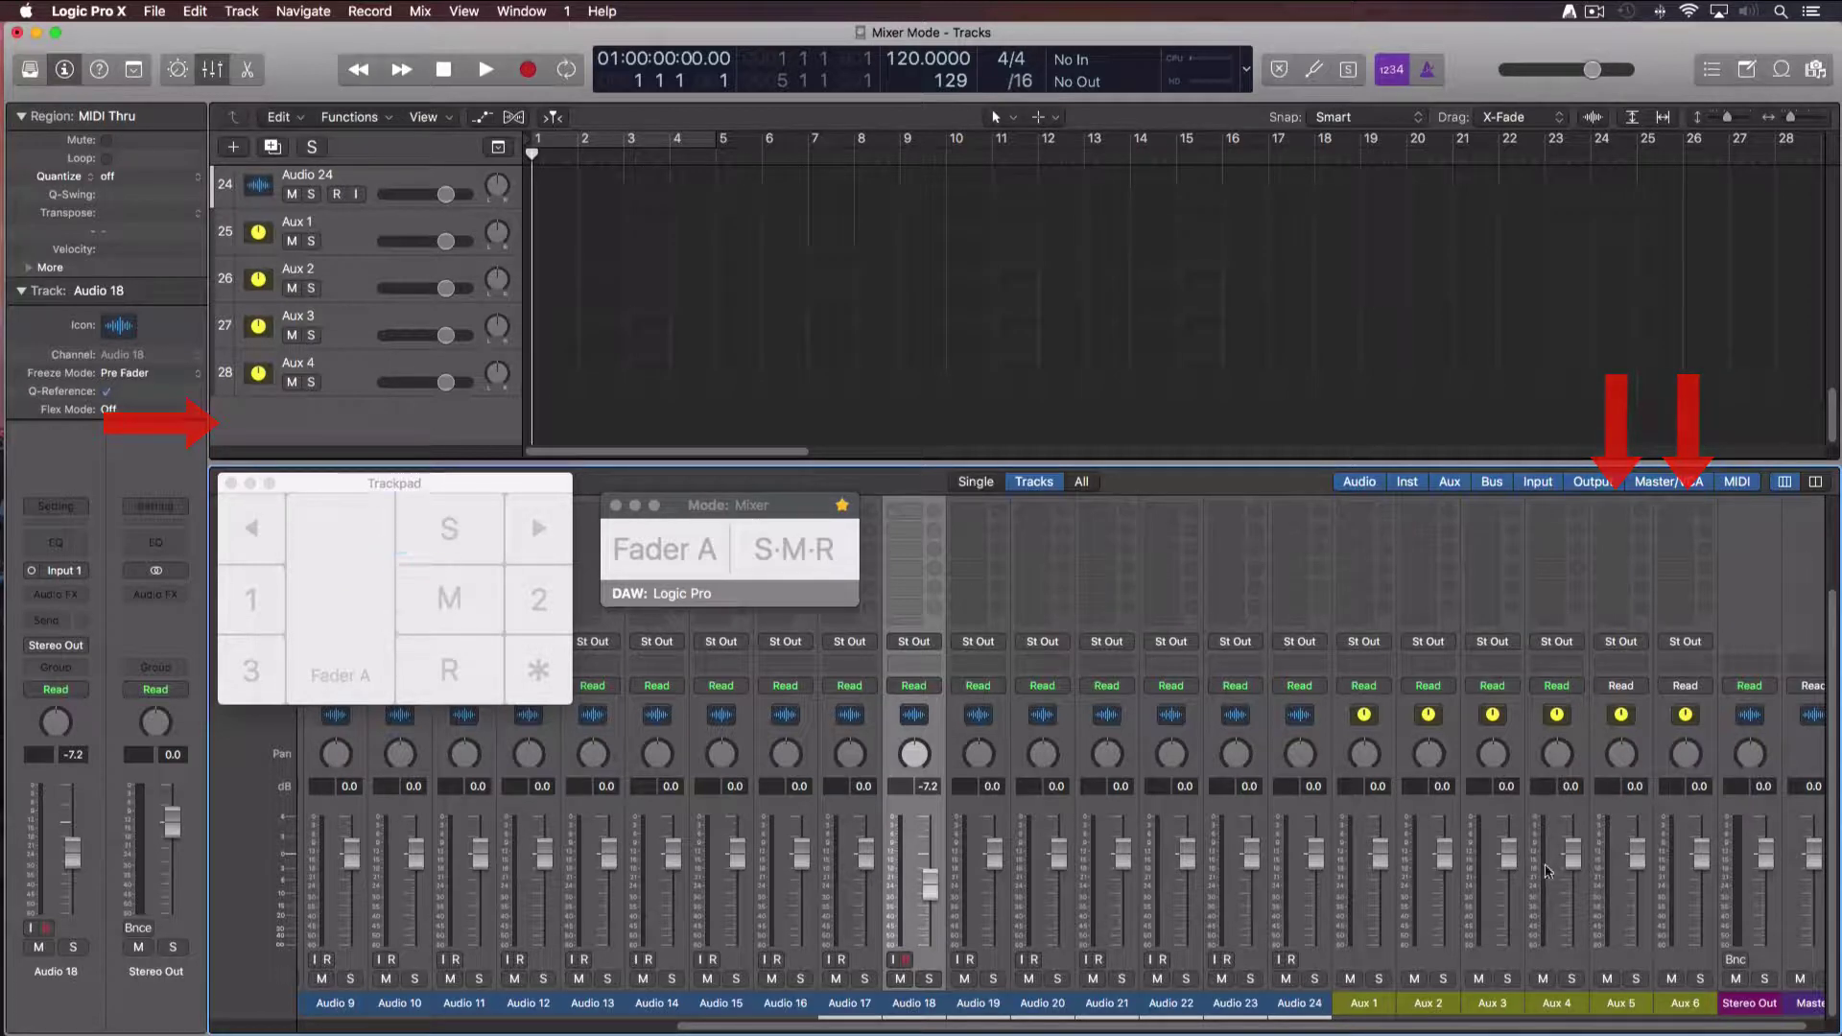
click(1631, 1011)
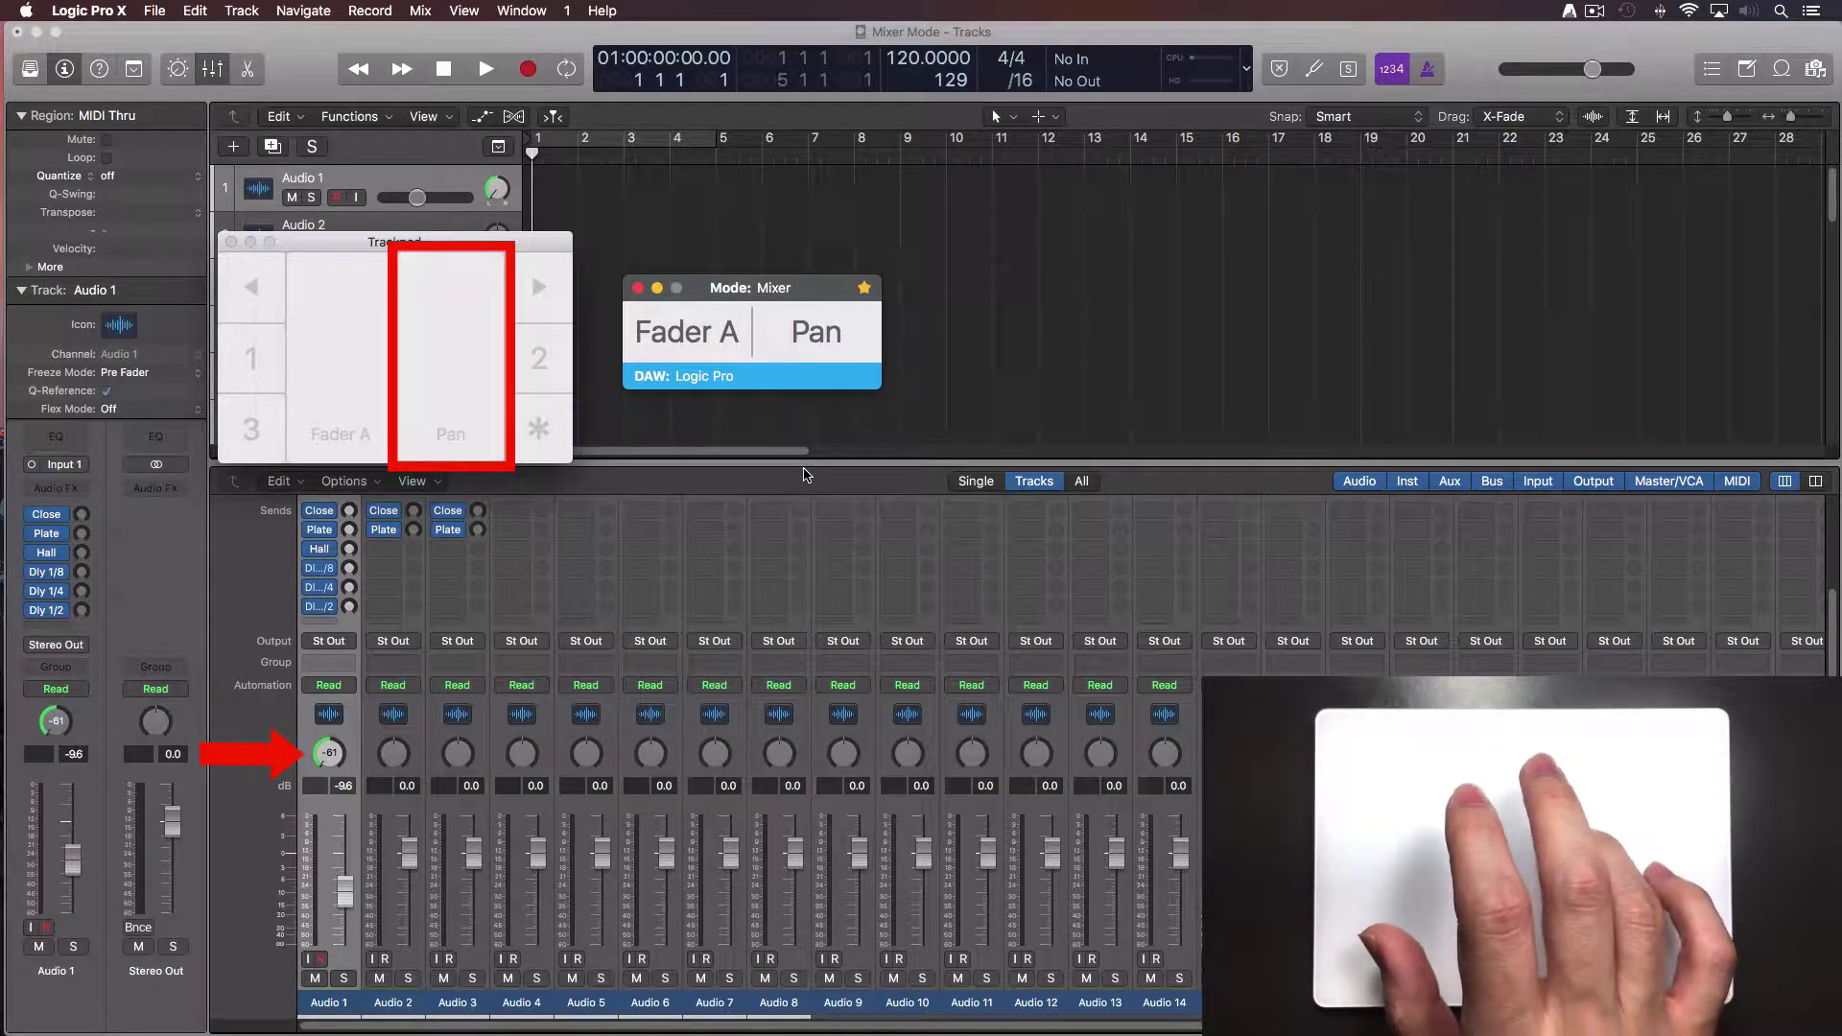
Step: Reset the Audio 1 pan to centre
key(alt)
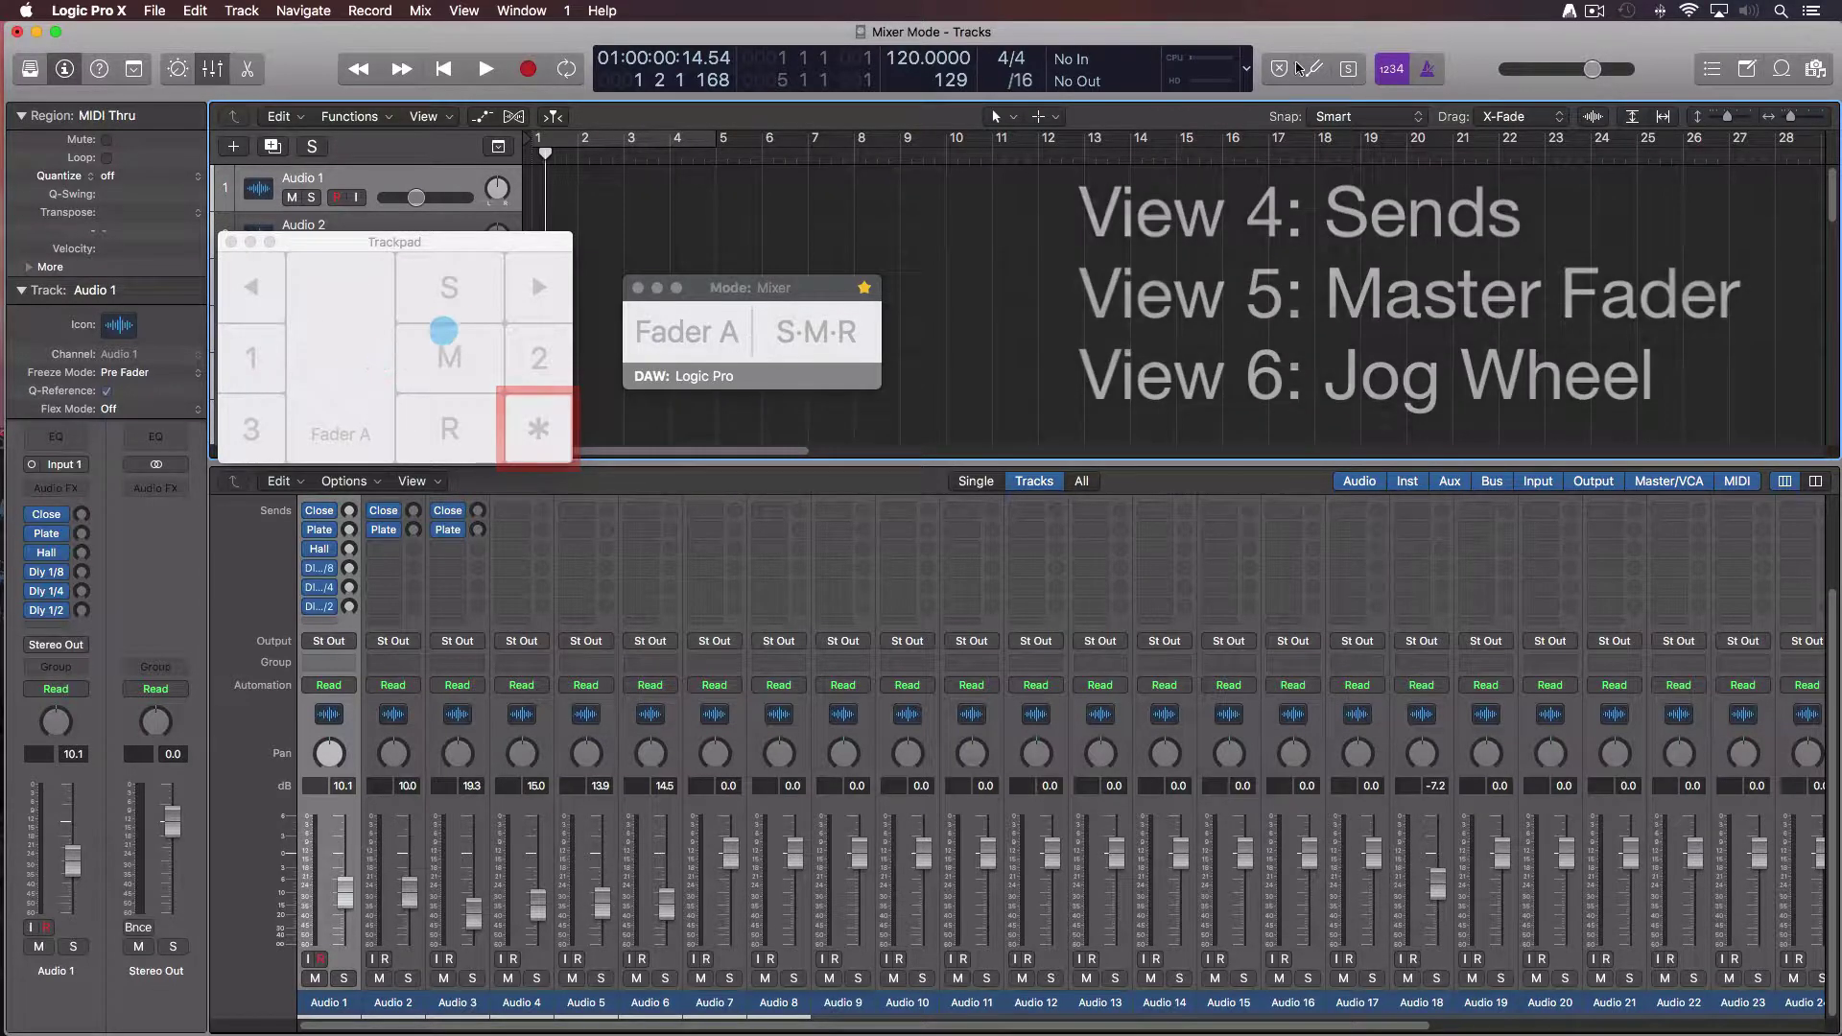
Step: Enable Sends, the Jog Wheel and the Master Fader in AudioSwift's Mixer preferences
click(1570, 11)
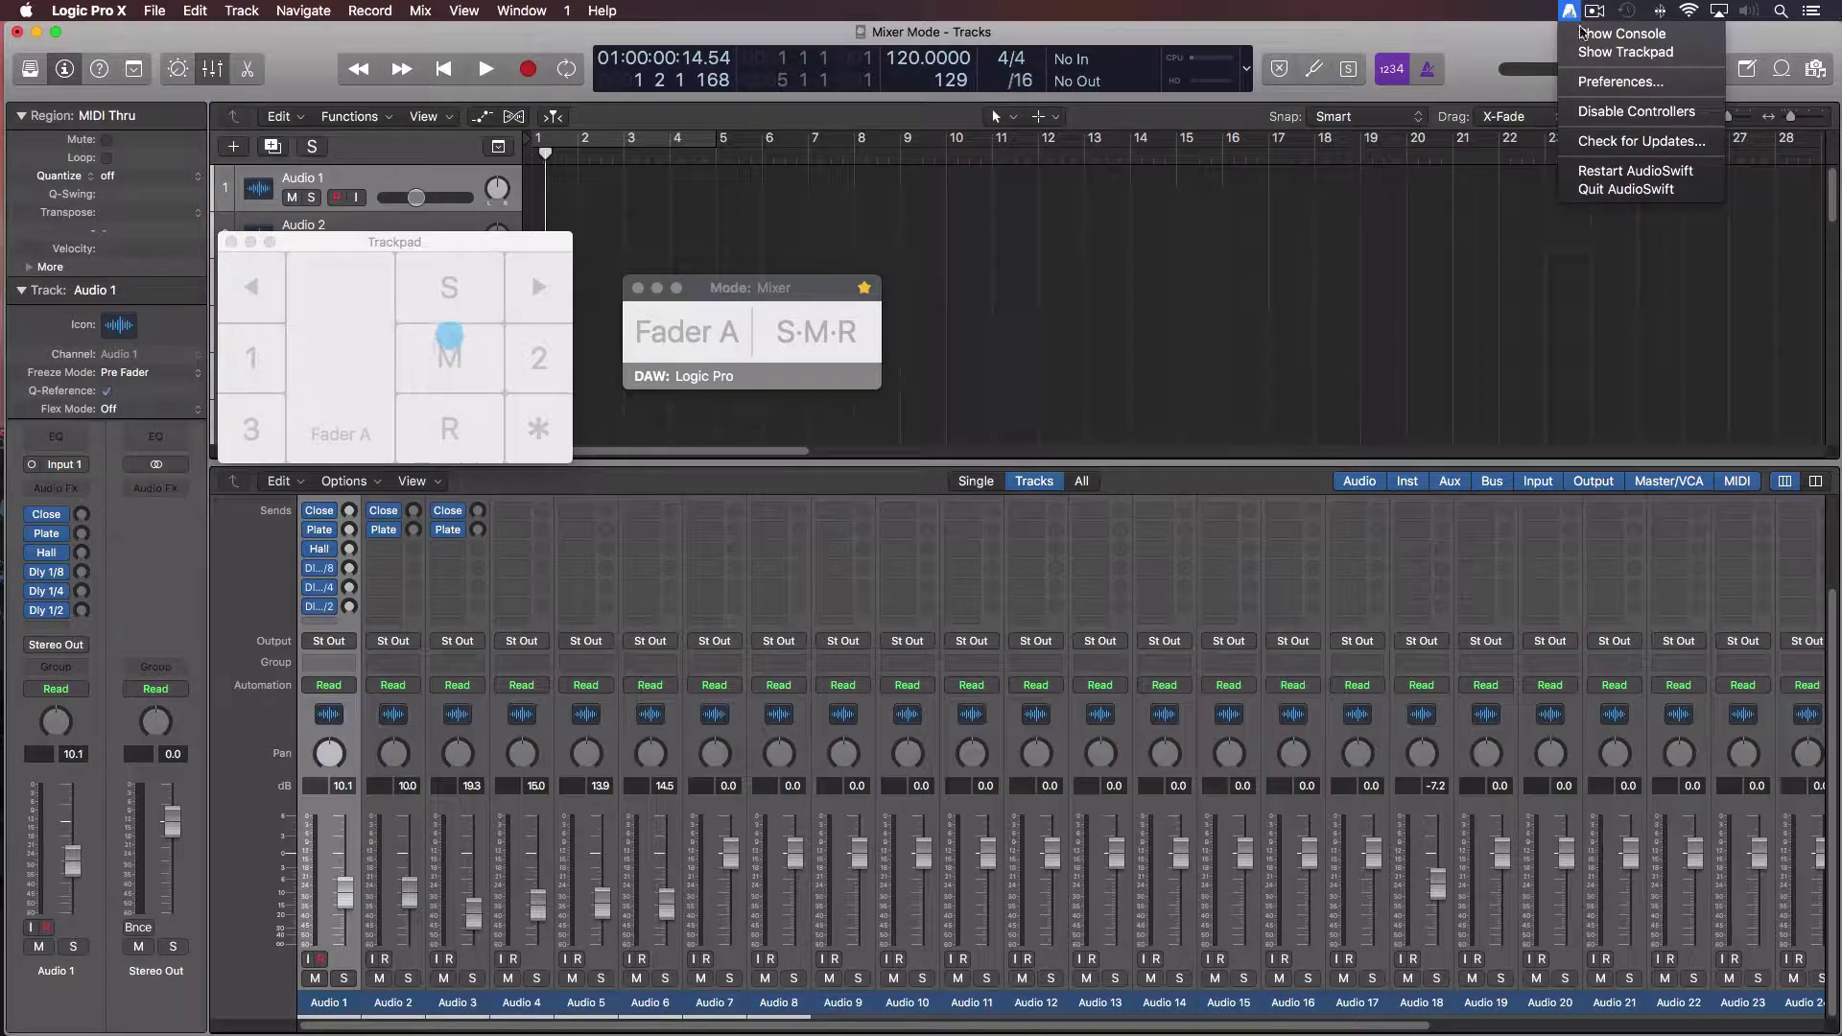
click(1612, 79)
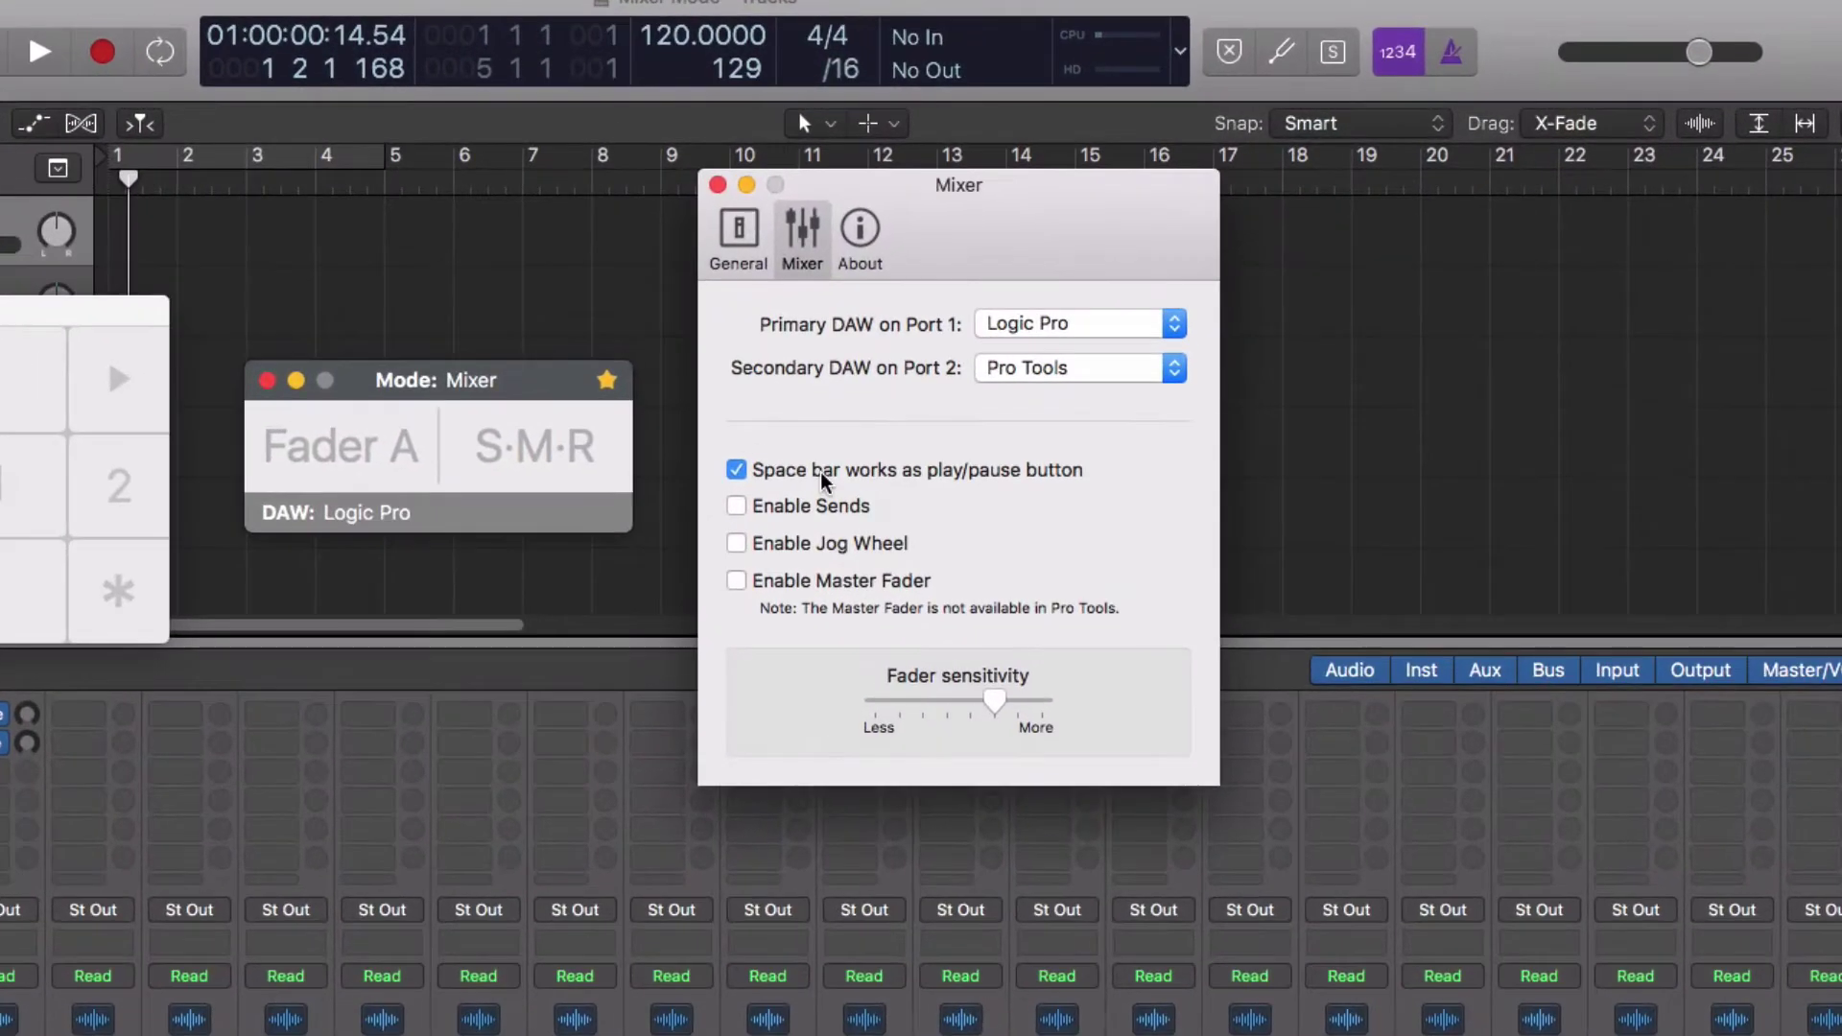
click(737, 506)
click(737, 580)
click(715, 185)
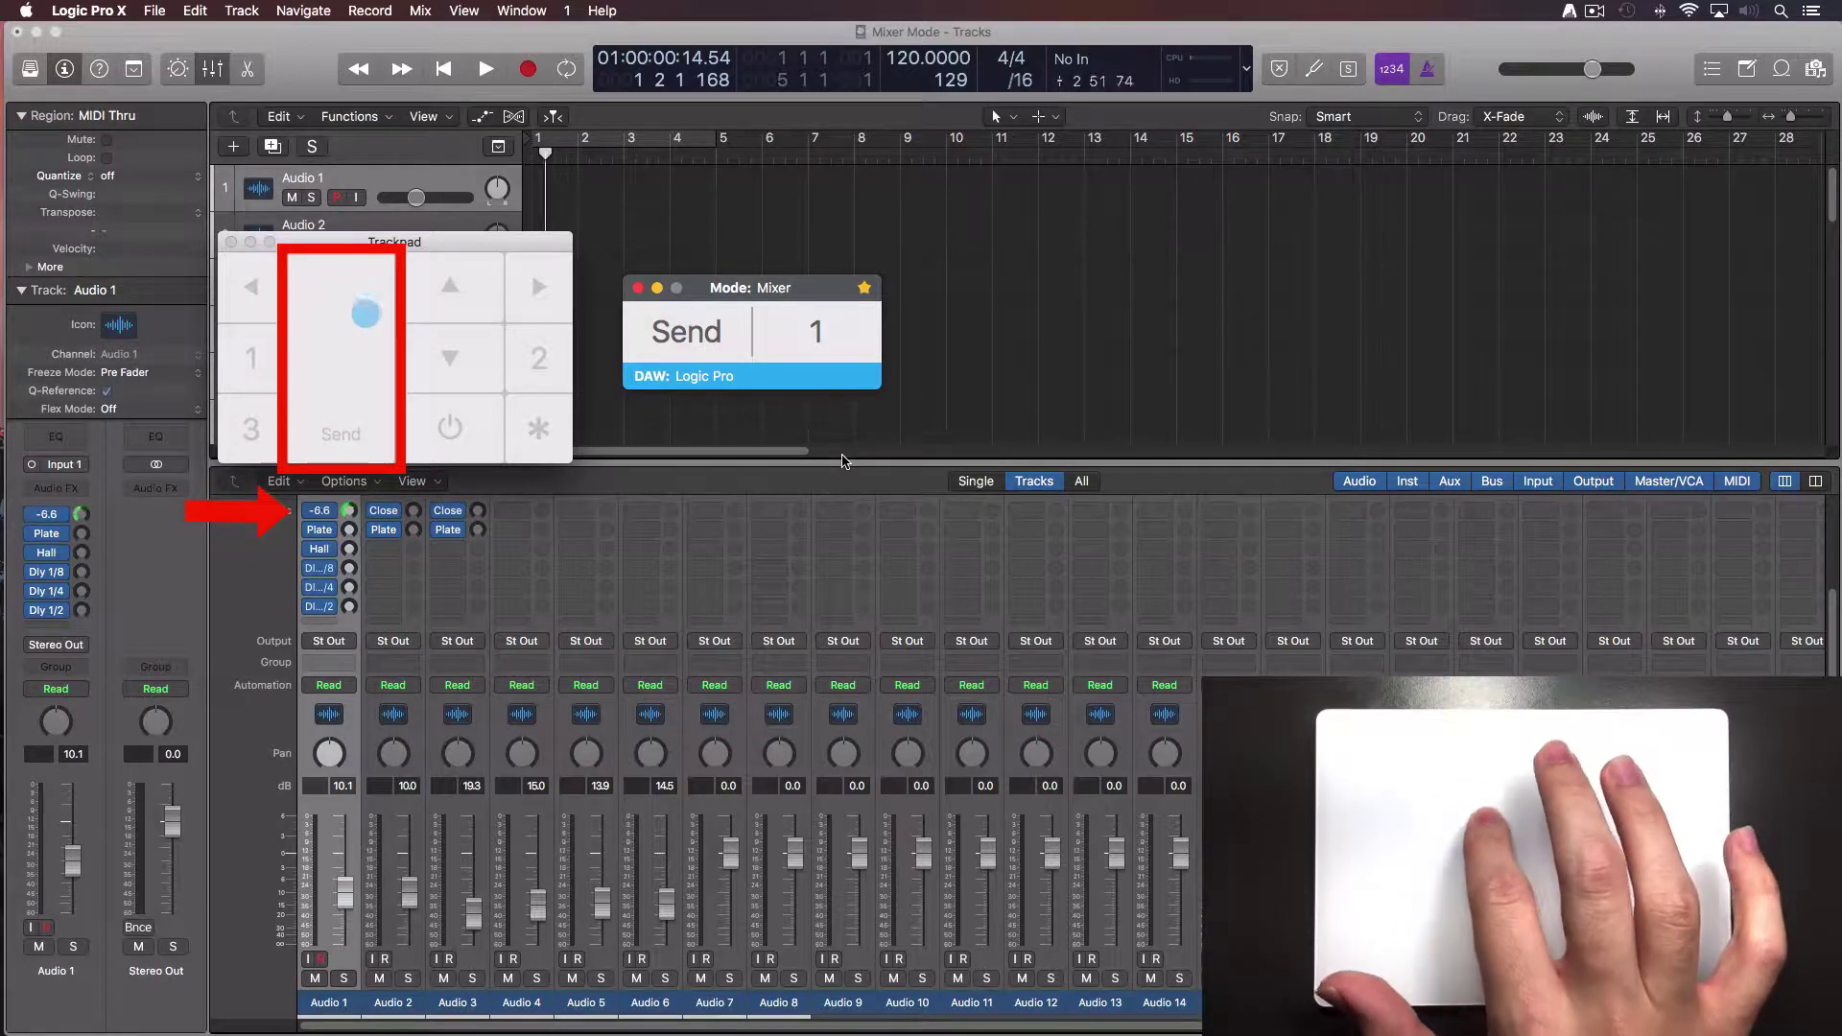
Step: Adjust the Close and Plate sends on Audio 1, leaving Plate at about -17.1 dB, and move on to Audio 2
key(super)
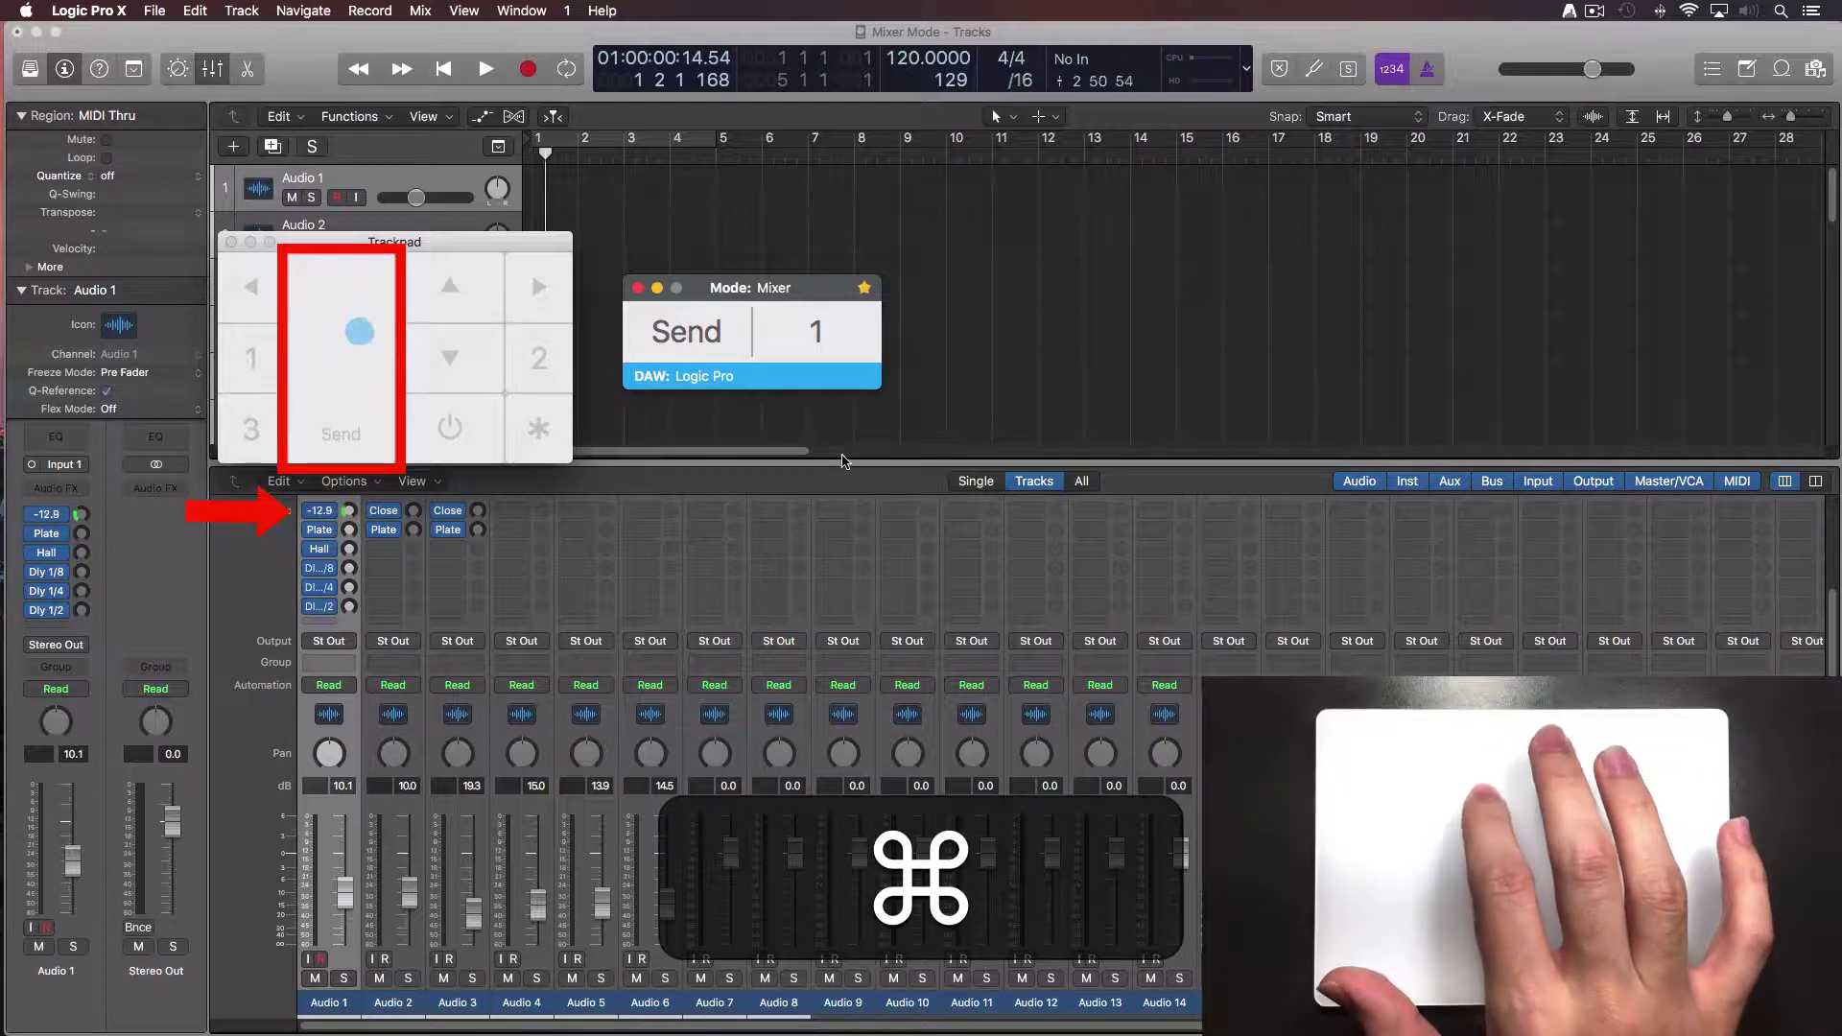
key(alt+super)
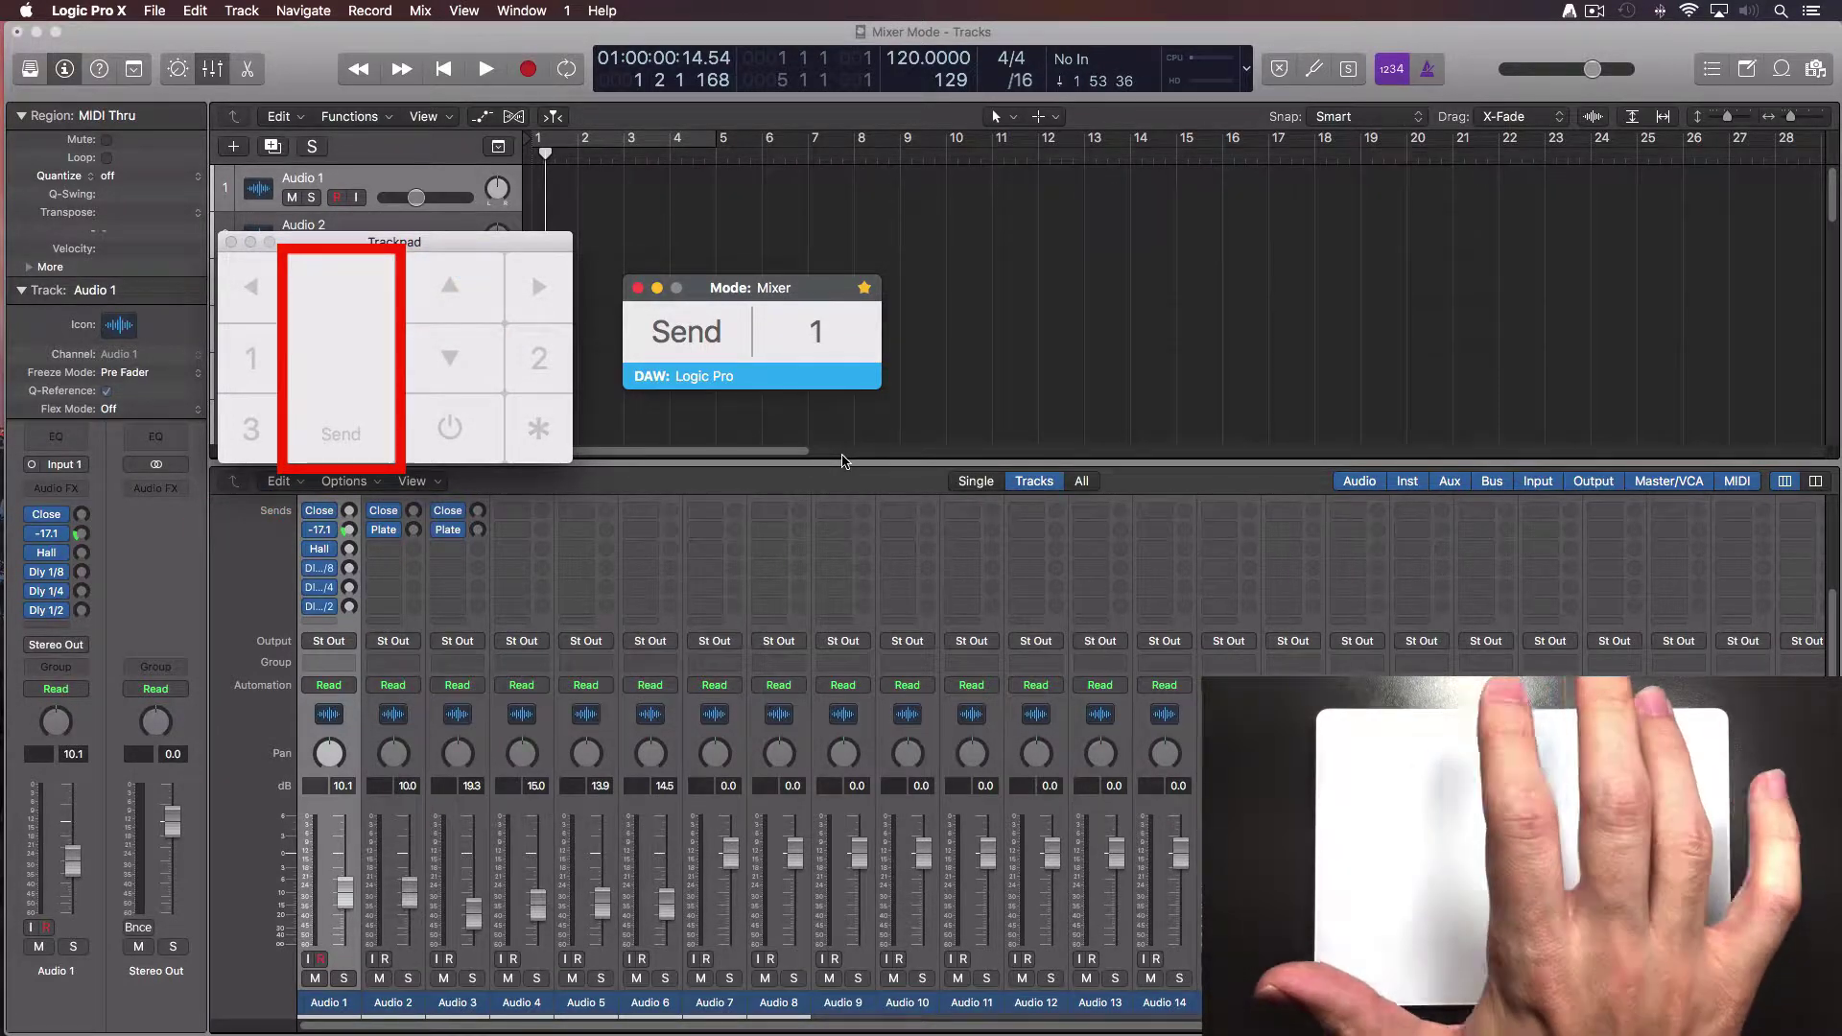
key(Right)
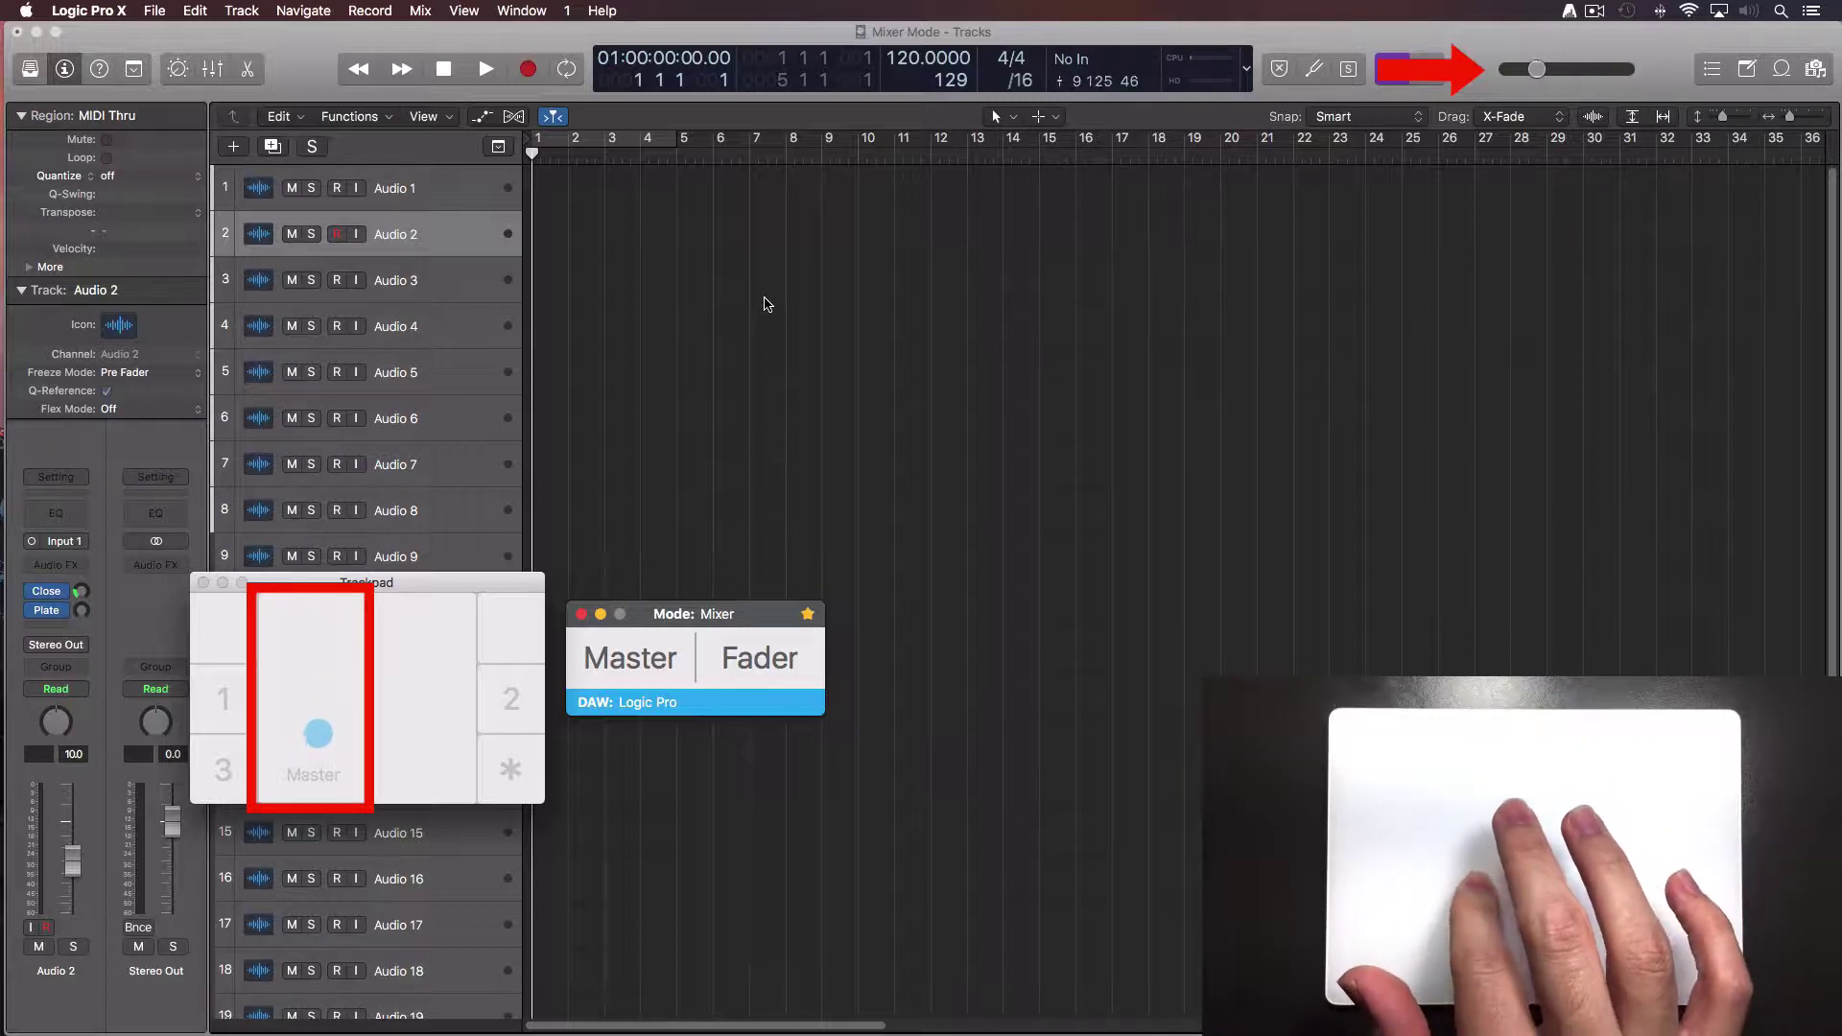
Step: Reset the master fader to its default level and move the playhead to about bar 12 with the Jog Wheel
key(alt)
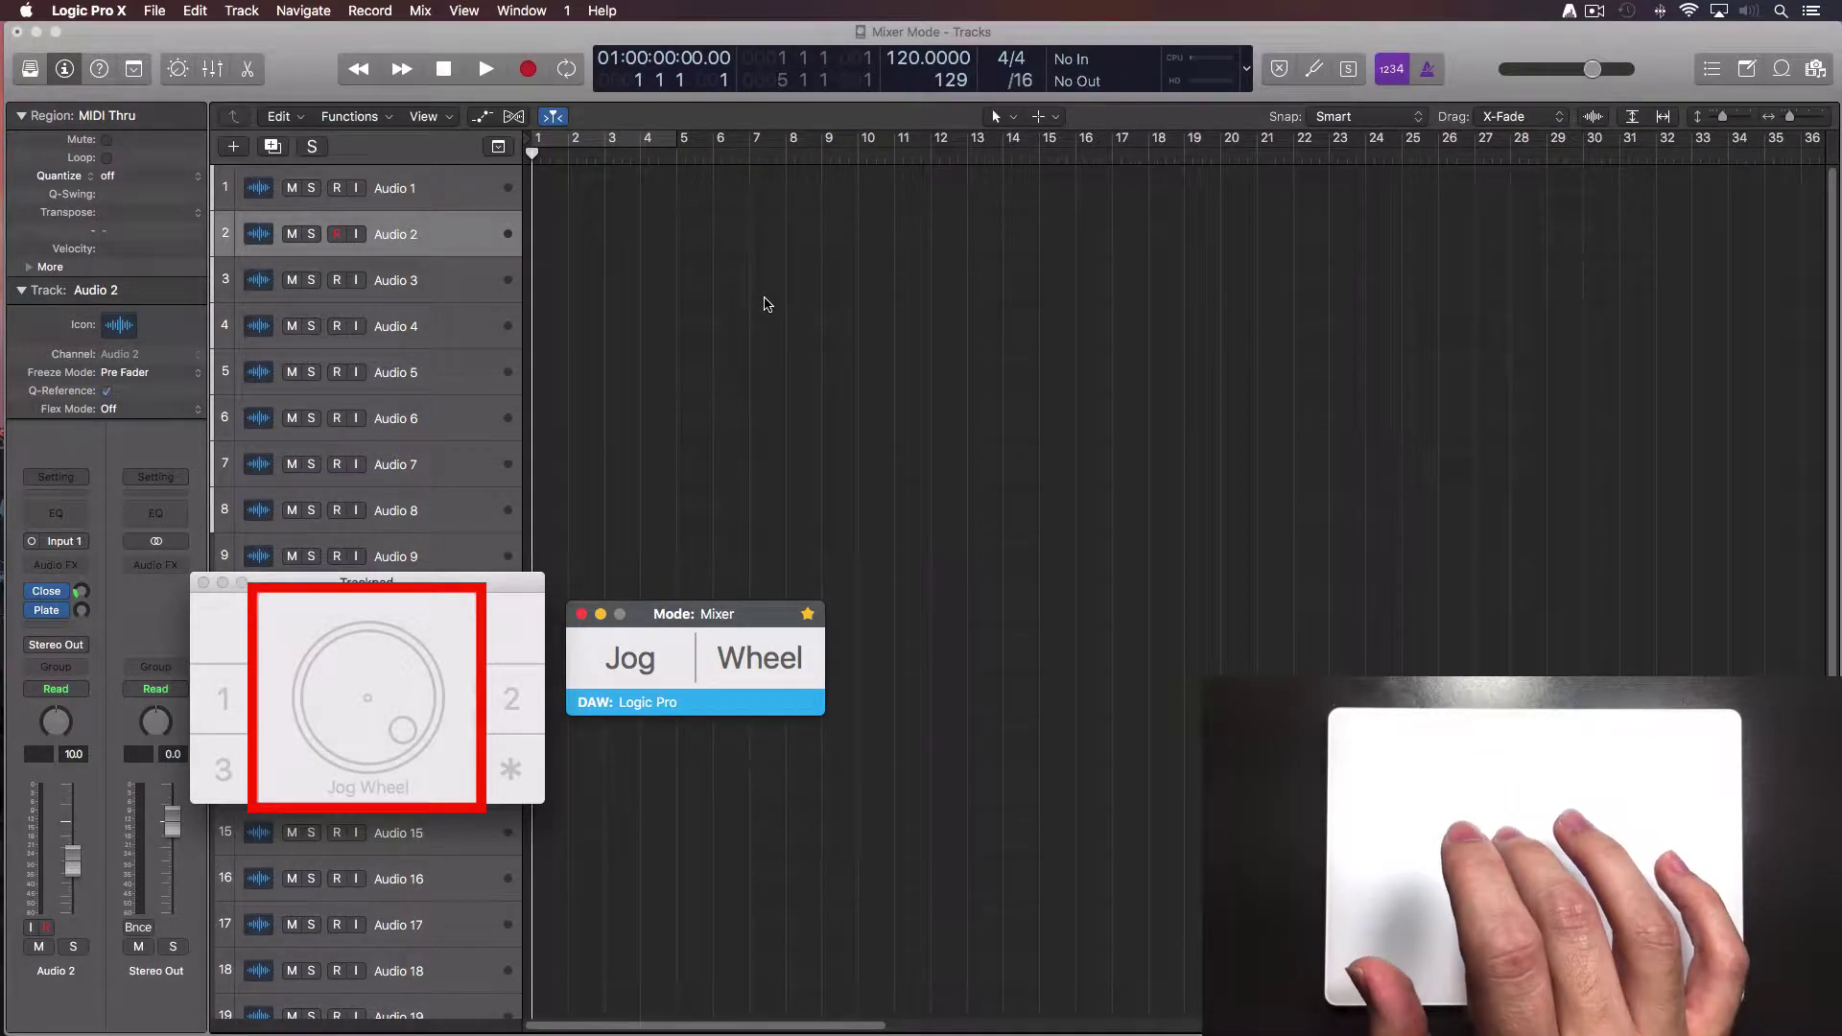
key(s)
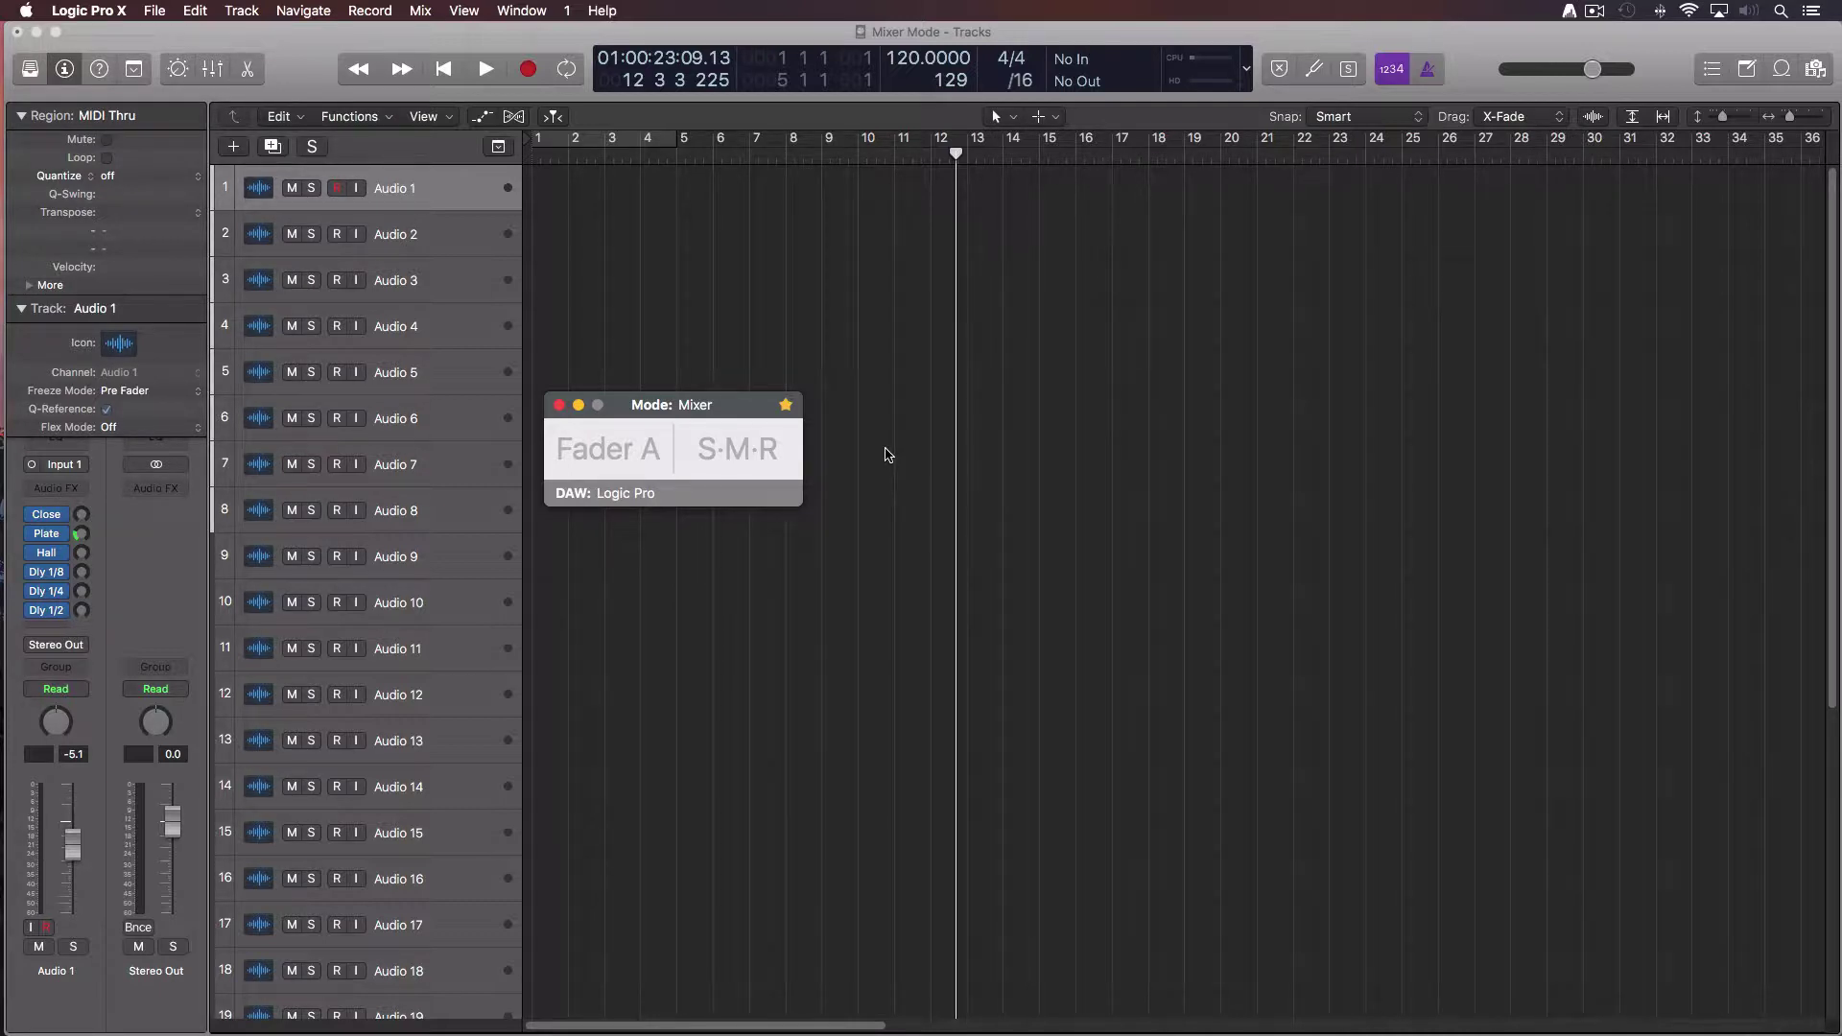
Step: Play the project briefly, pause it at about bar 14, and turn trackpad control off
key(space)
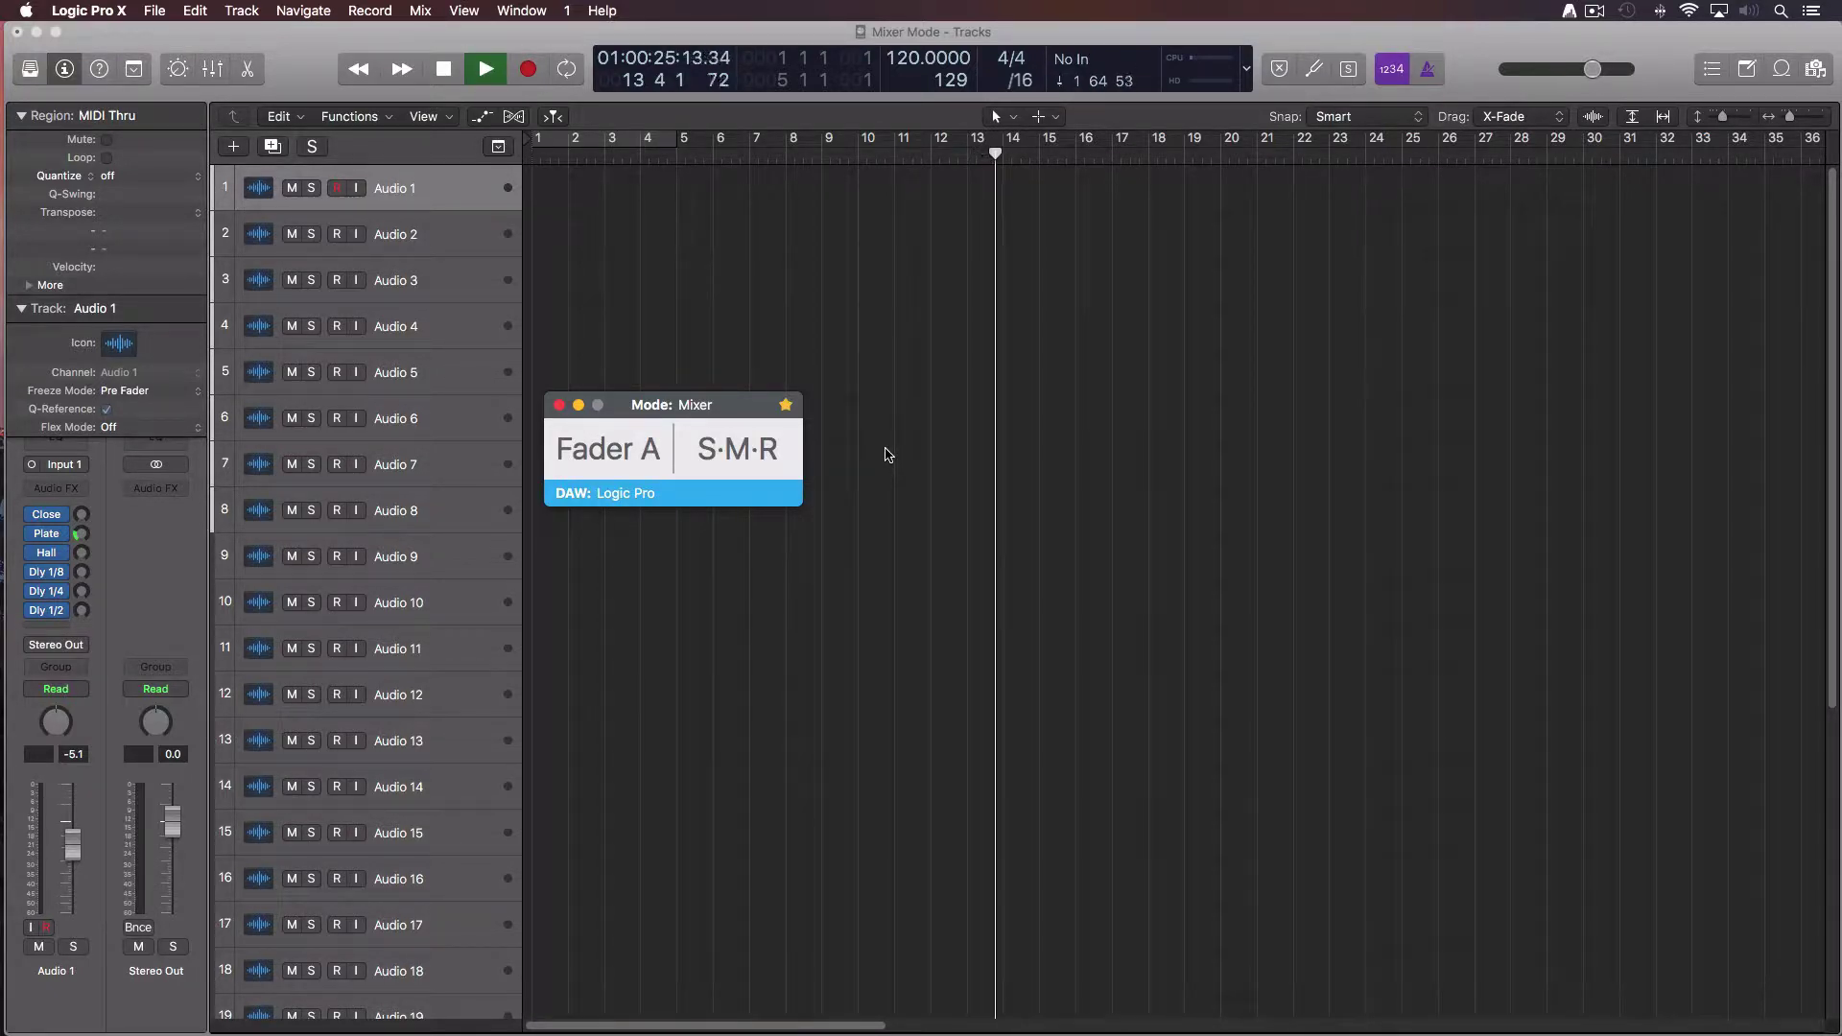
key(space)
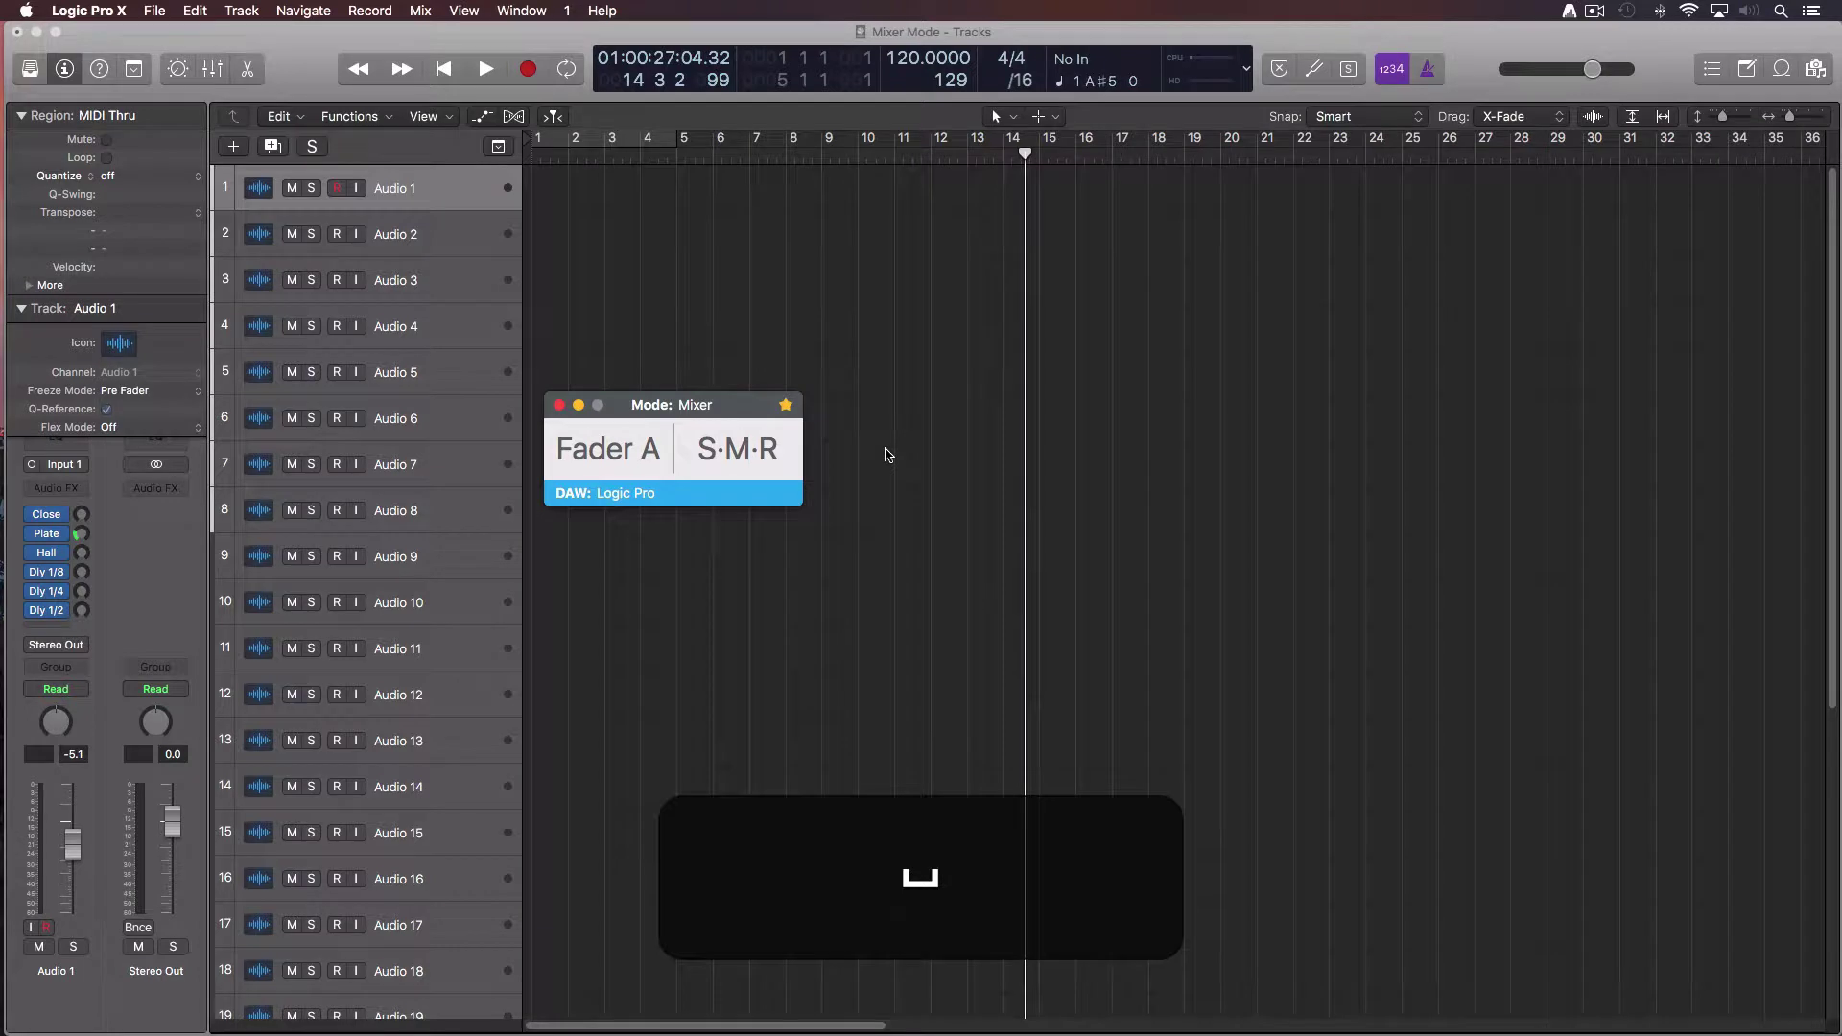
key(Escape)
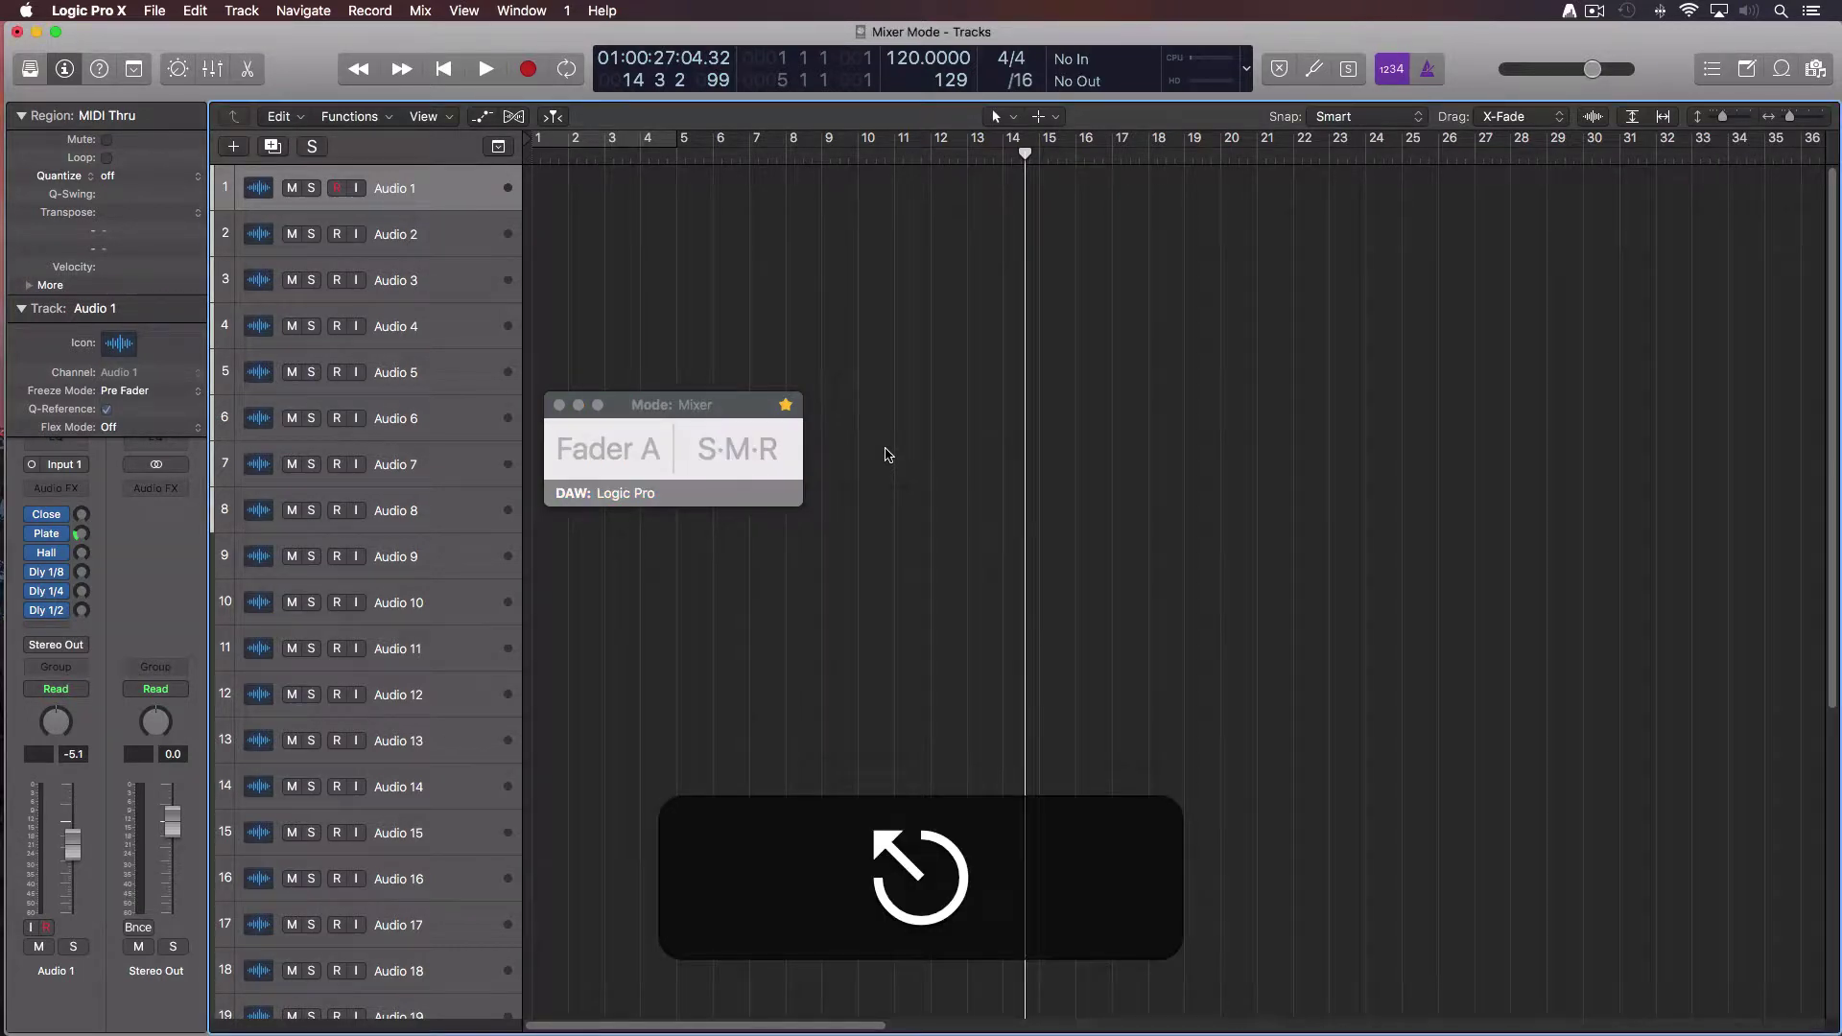
Step: Check the play/pause setting for the space bar in AudioSwift's Mixer preferences
click(1569, 12)
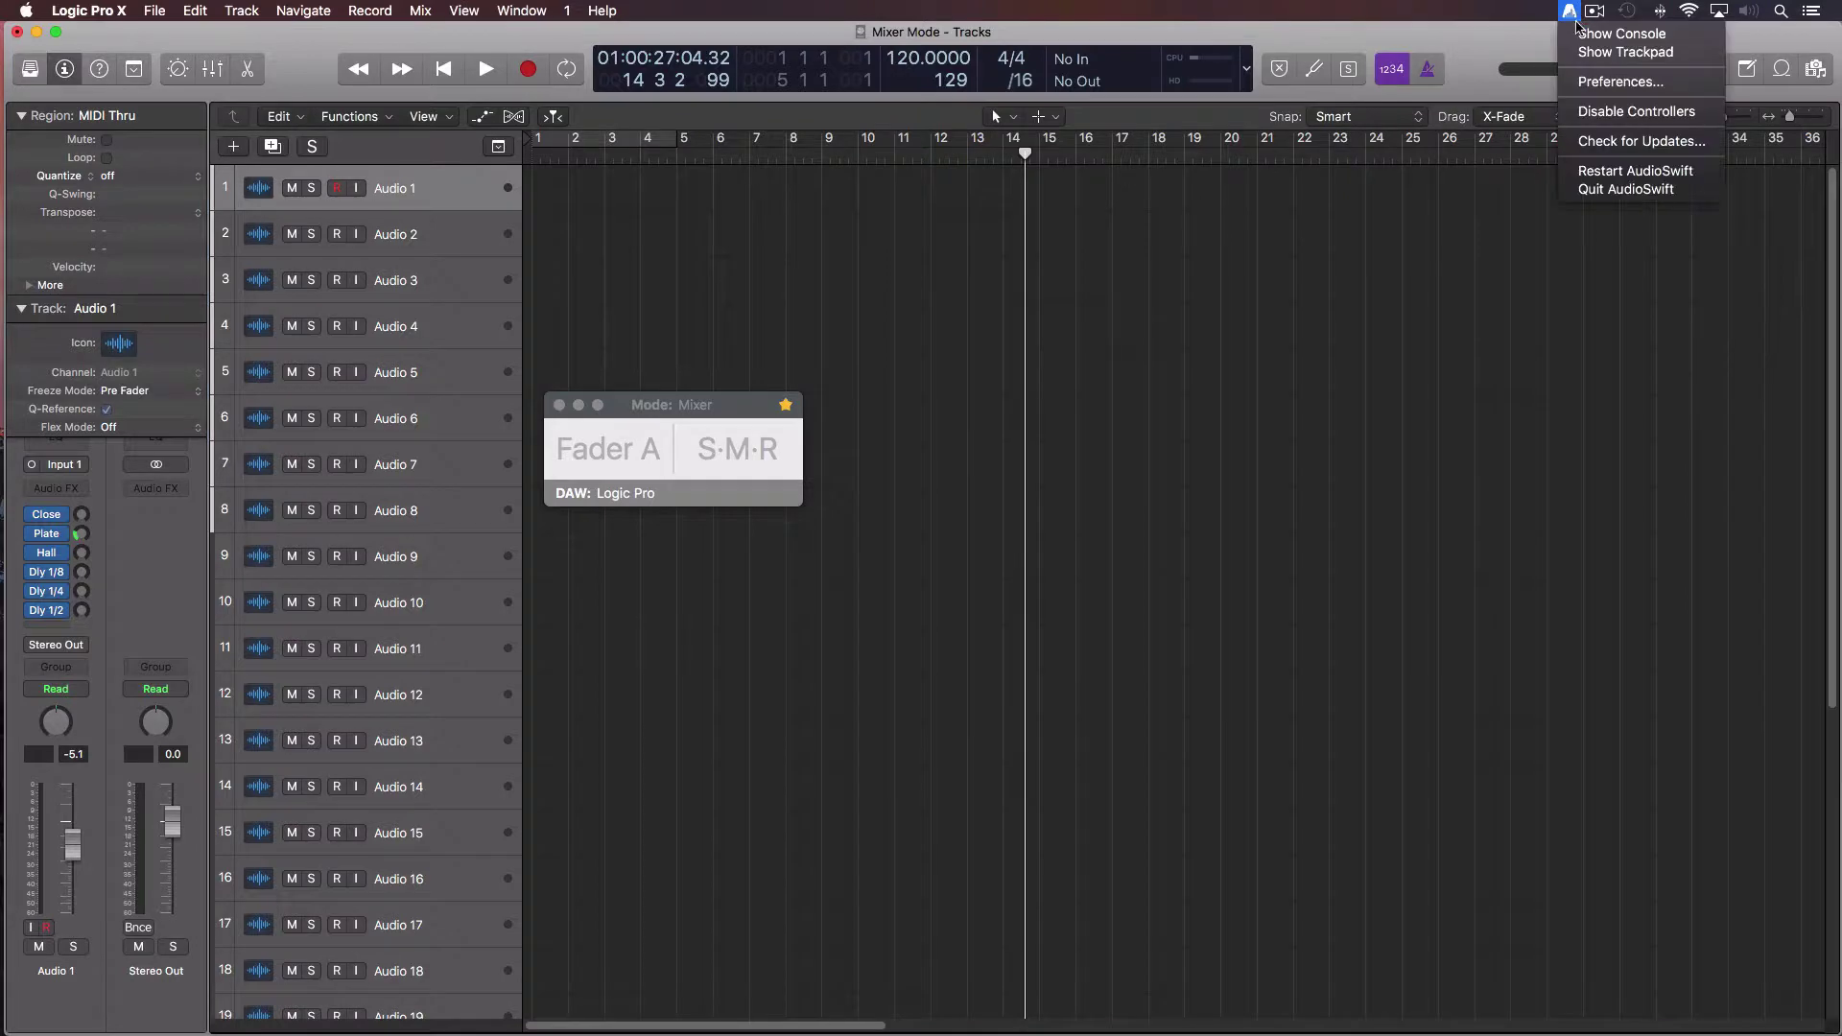
click(1607, 83)
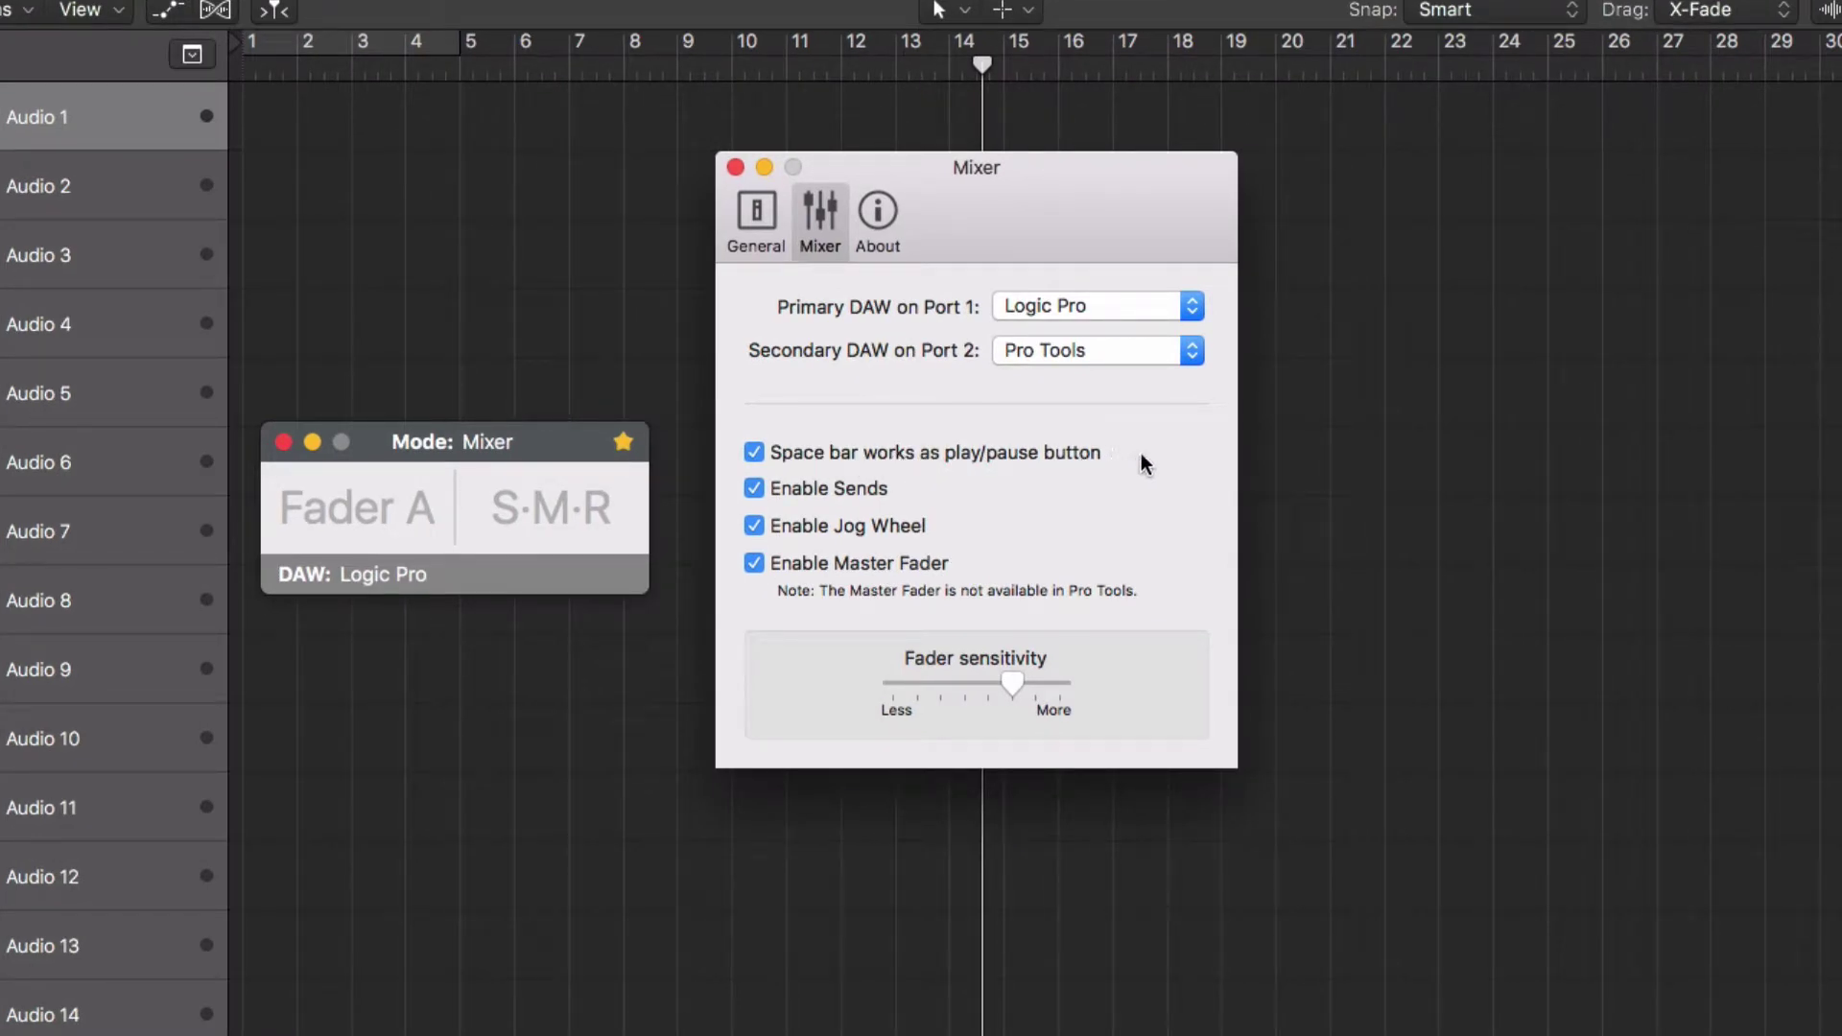
click(736, 169)
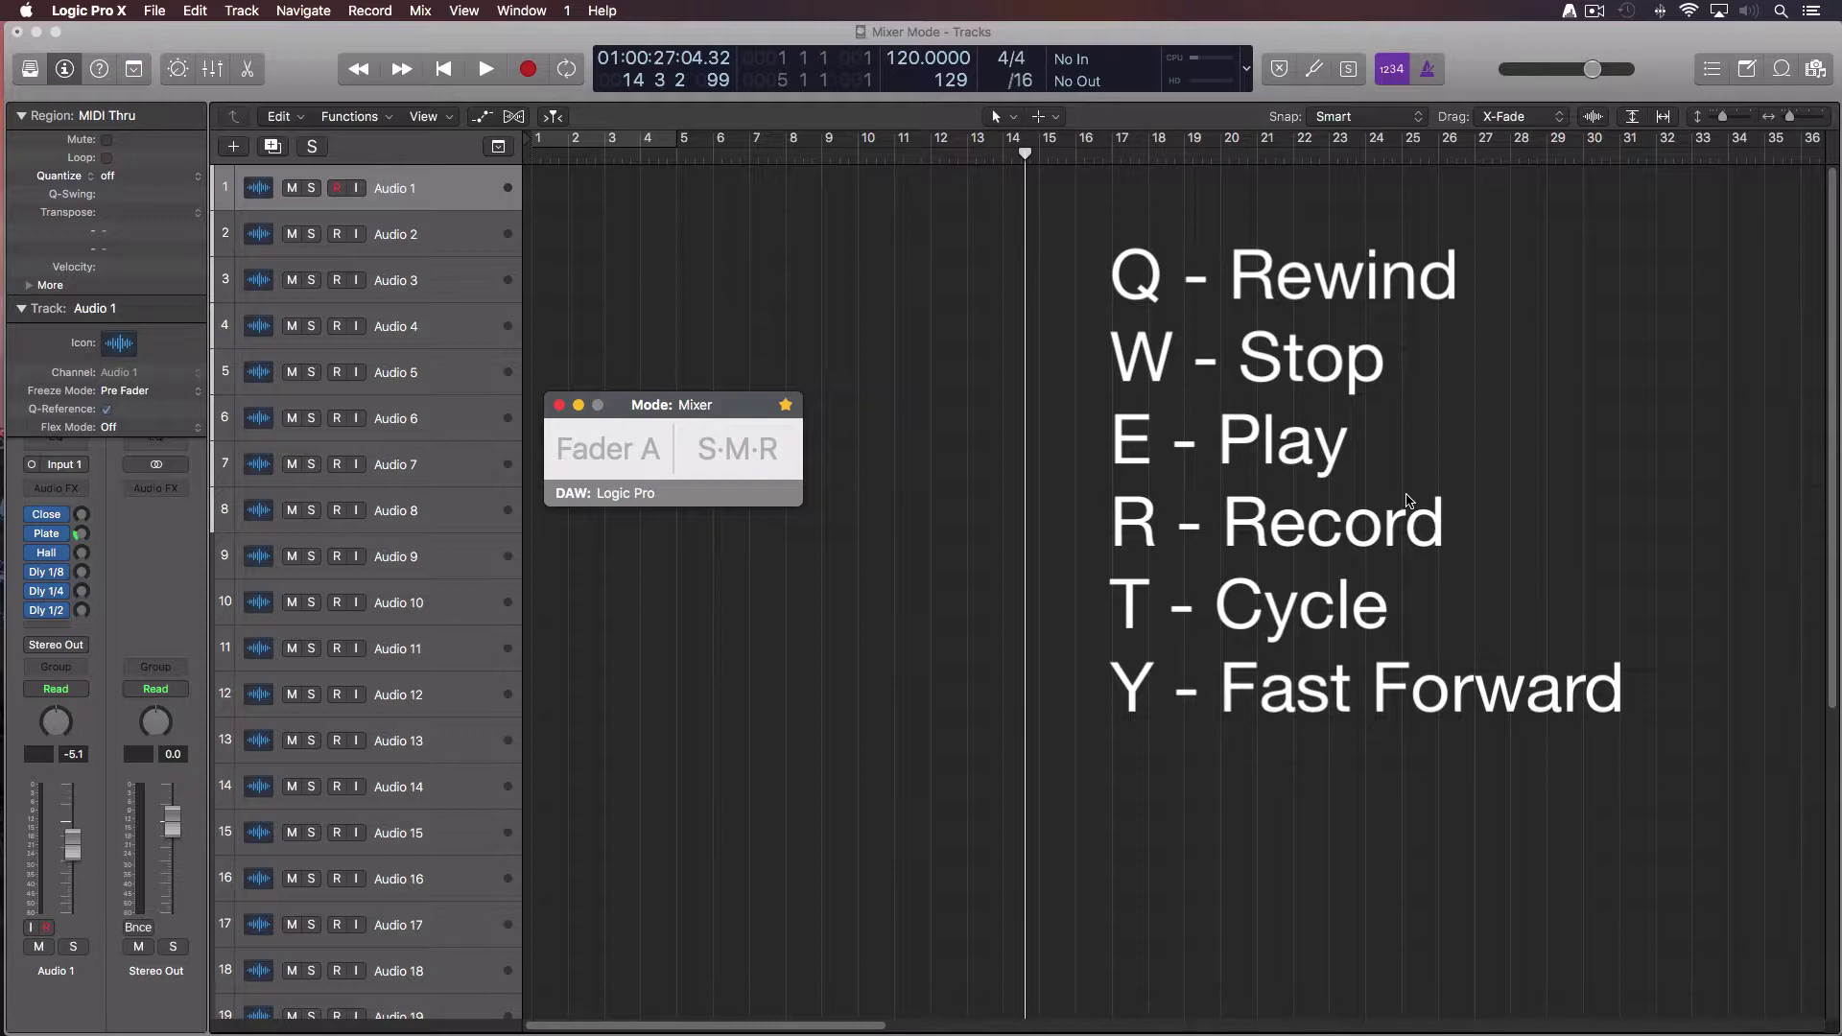
Step: Rewind the playhead to about bar 9, stop it there and start playback with AudioSwift's transport shortcuts
key(q)
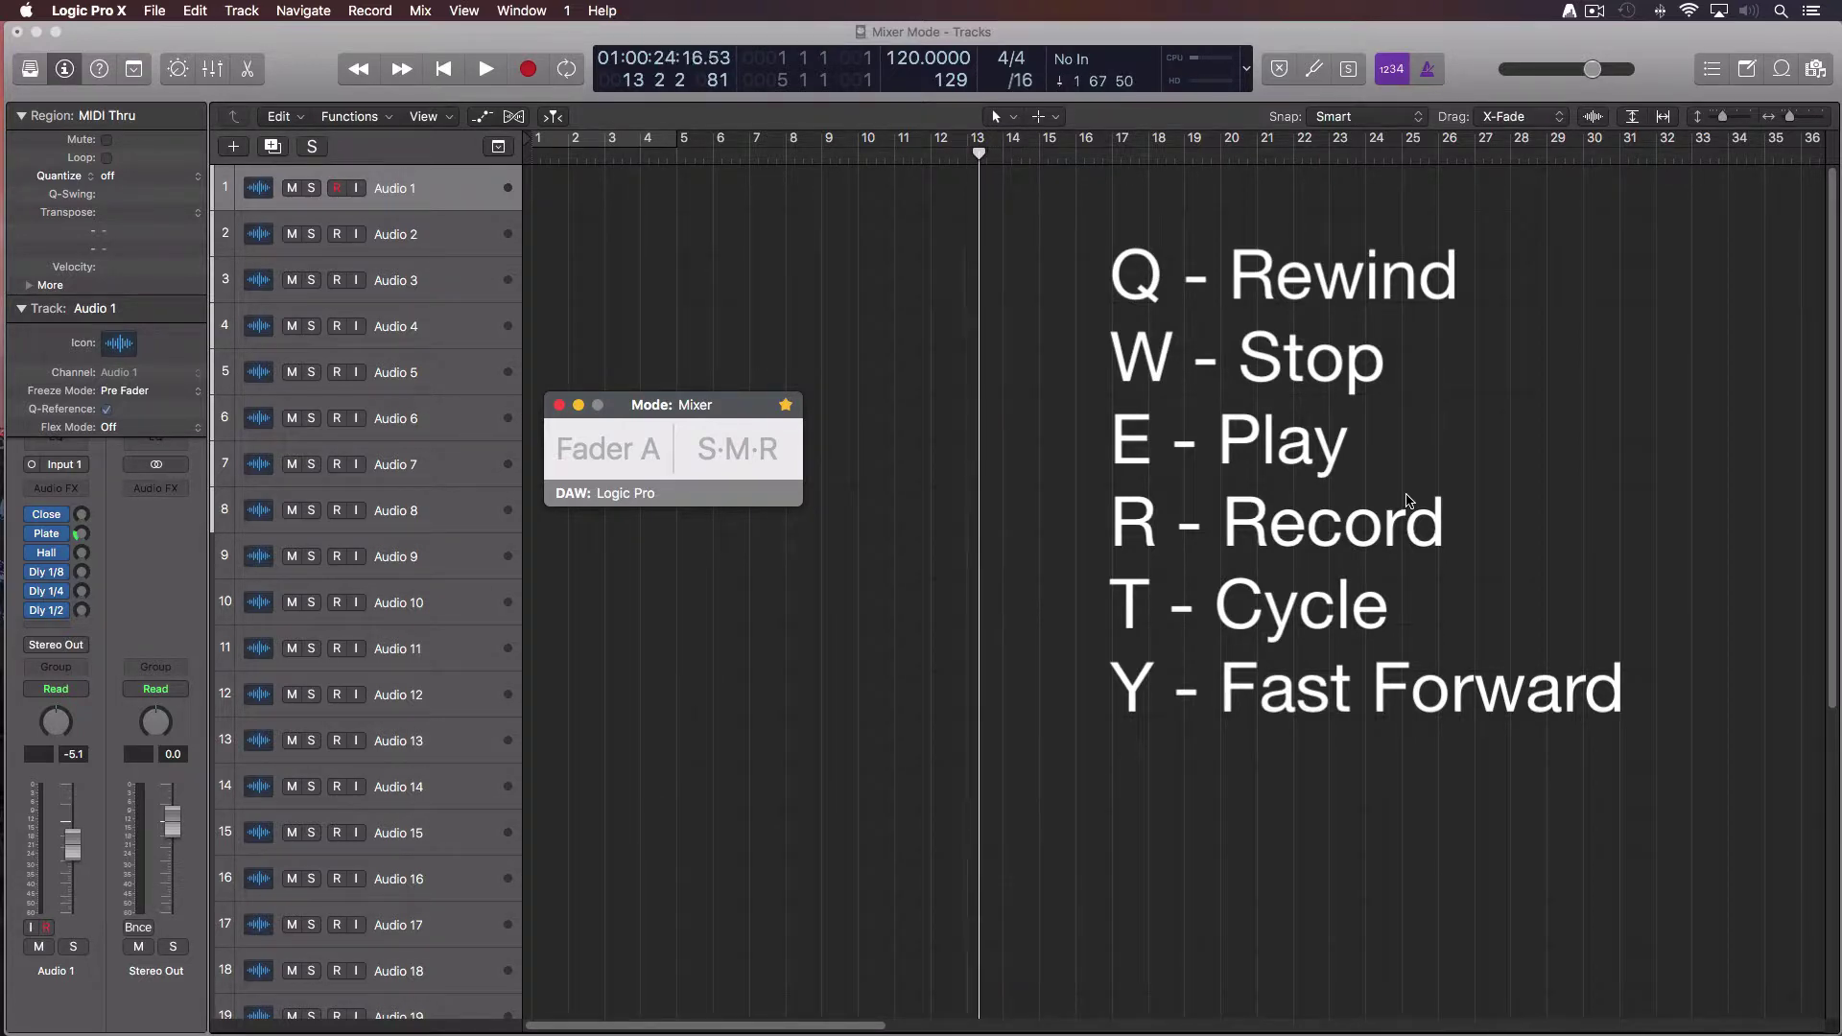
key(q)
key(w)
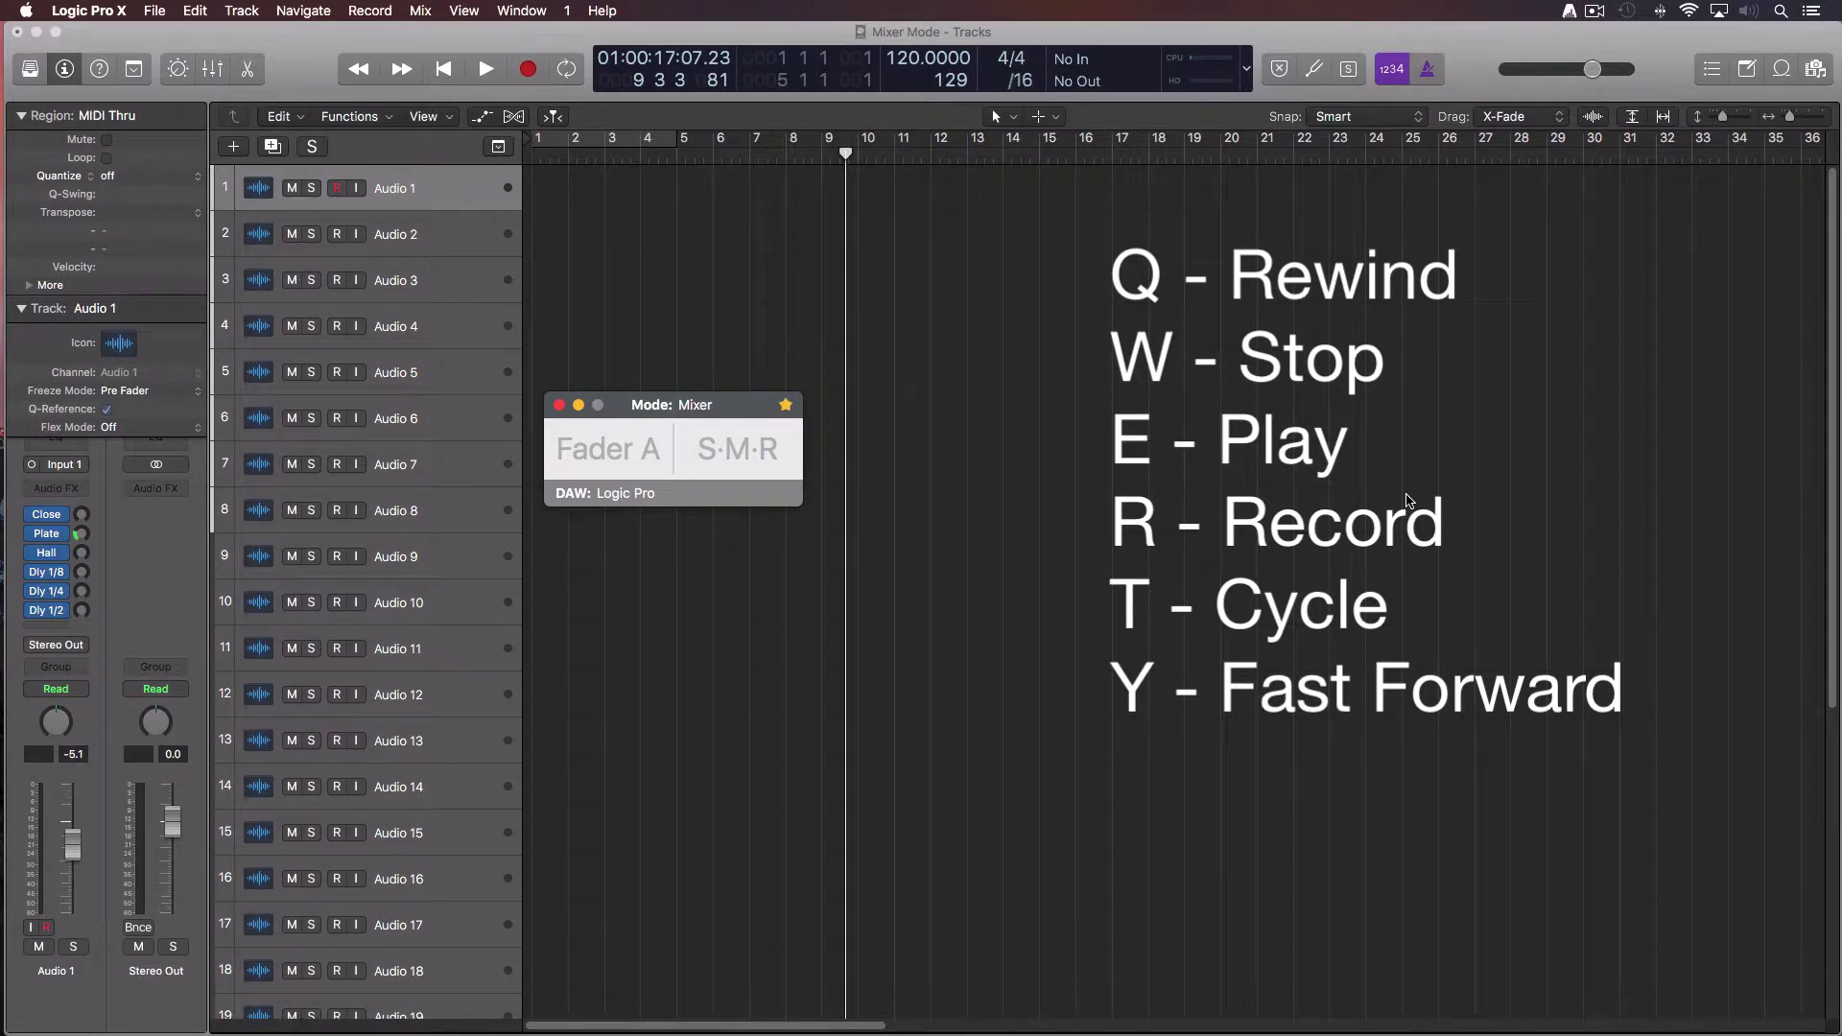
key(e)
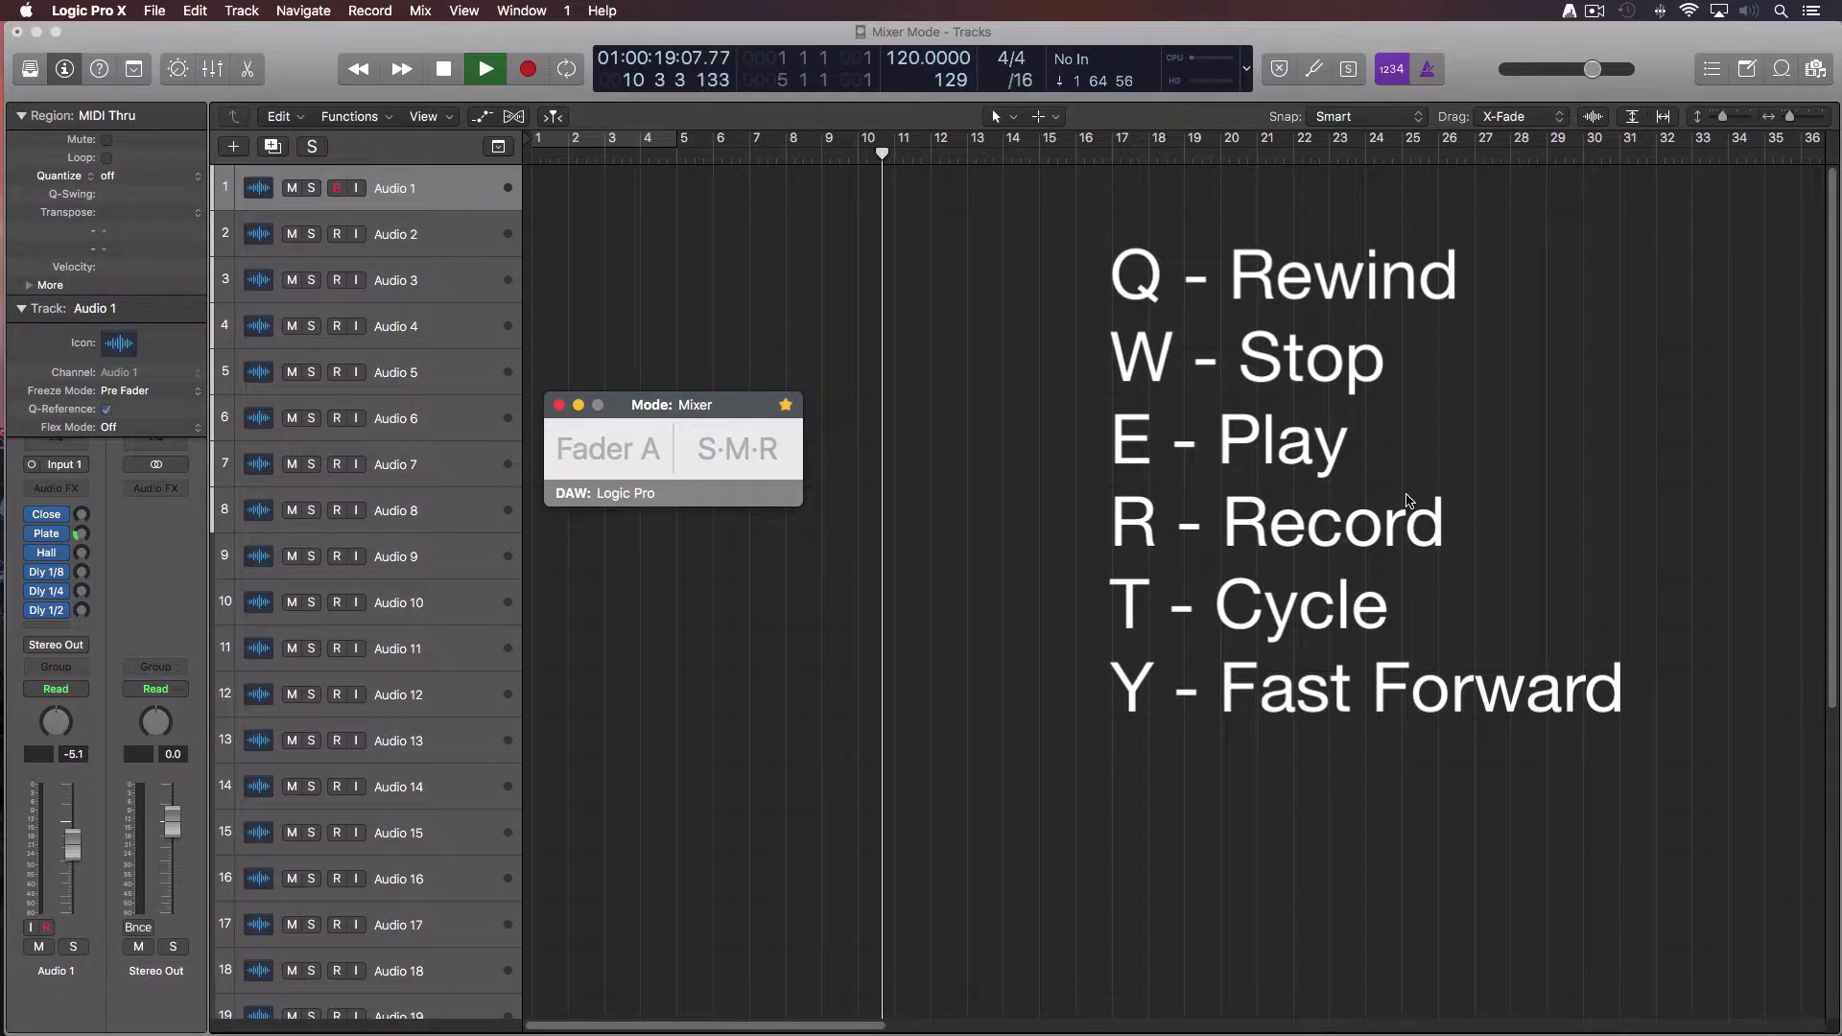
Step: Play the project, record briefly on Audio 1 and stop at about bar 11 with AudioSwift's transport shortcuts
key(e)
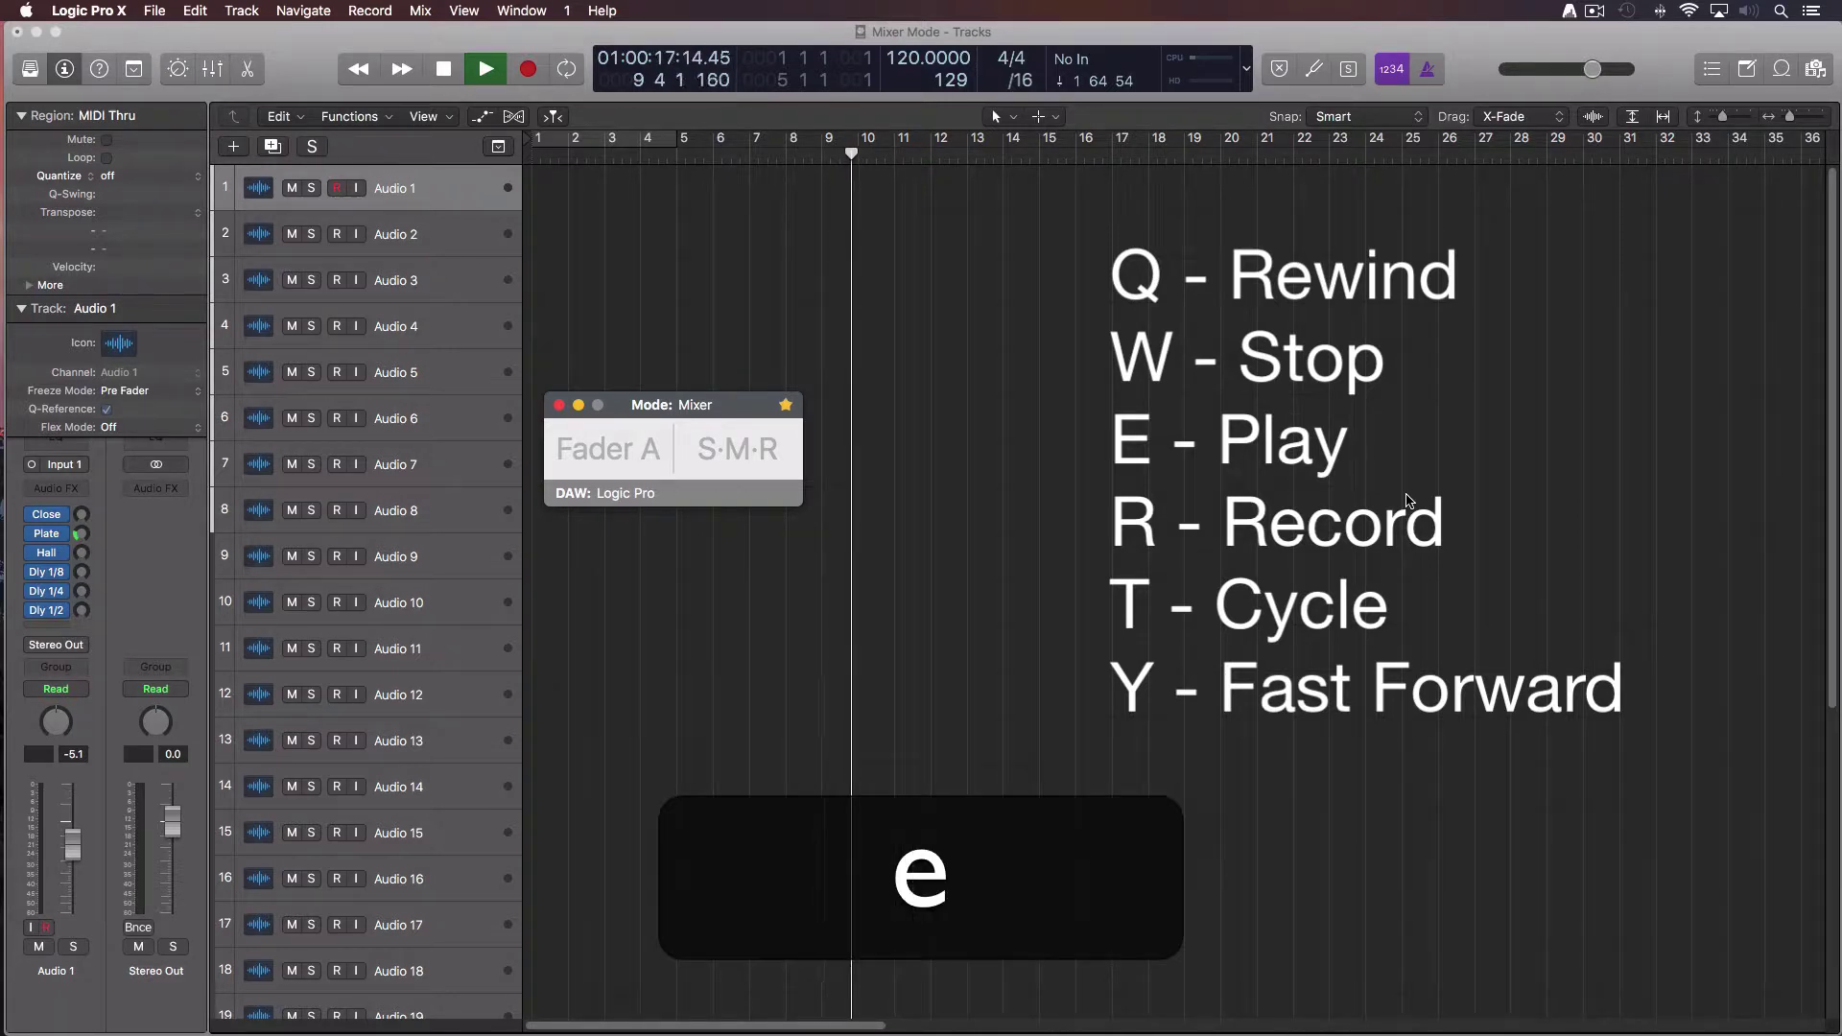
key(r)
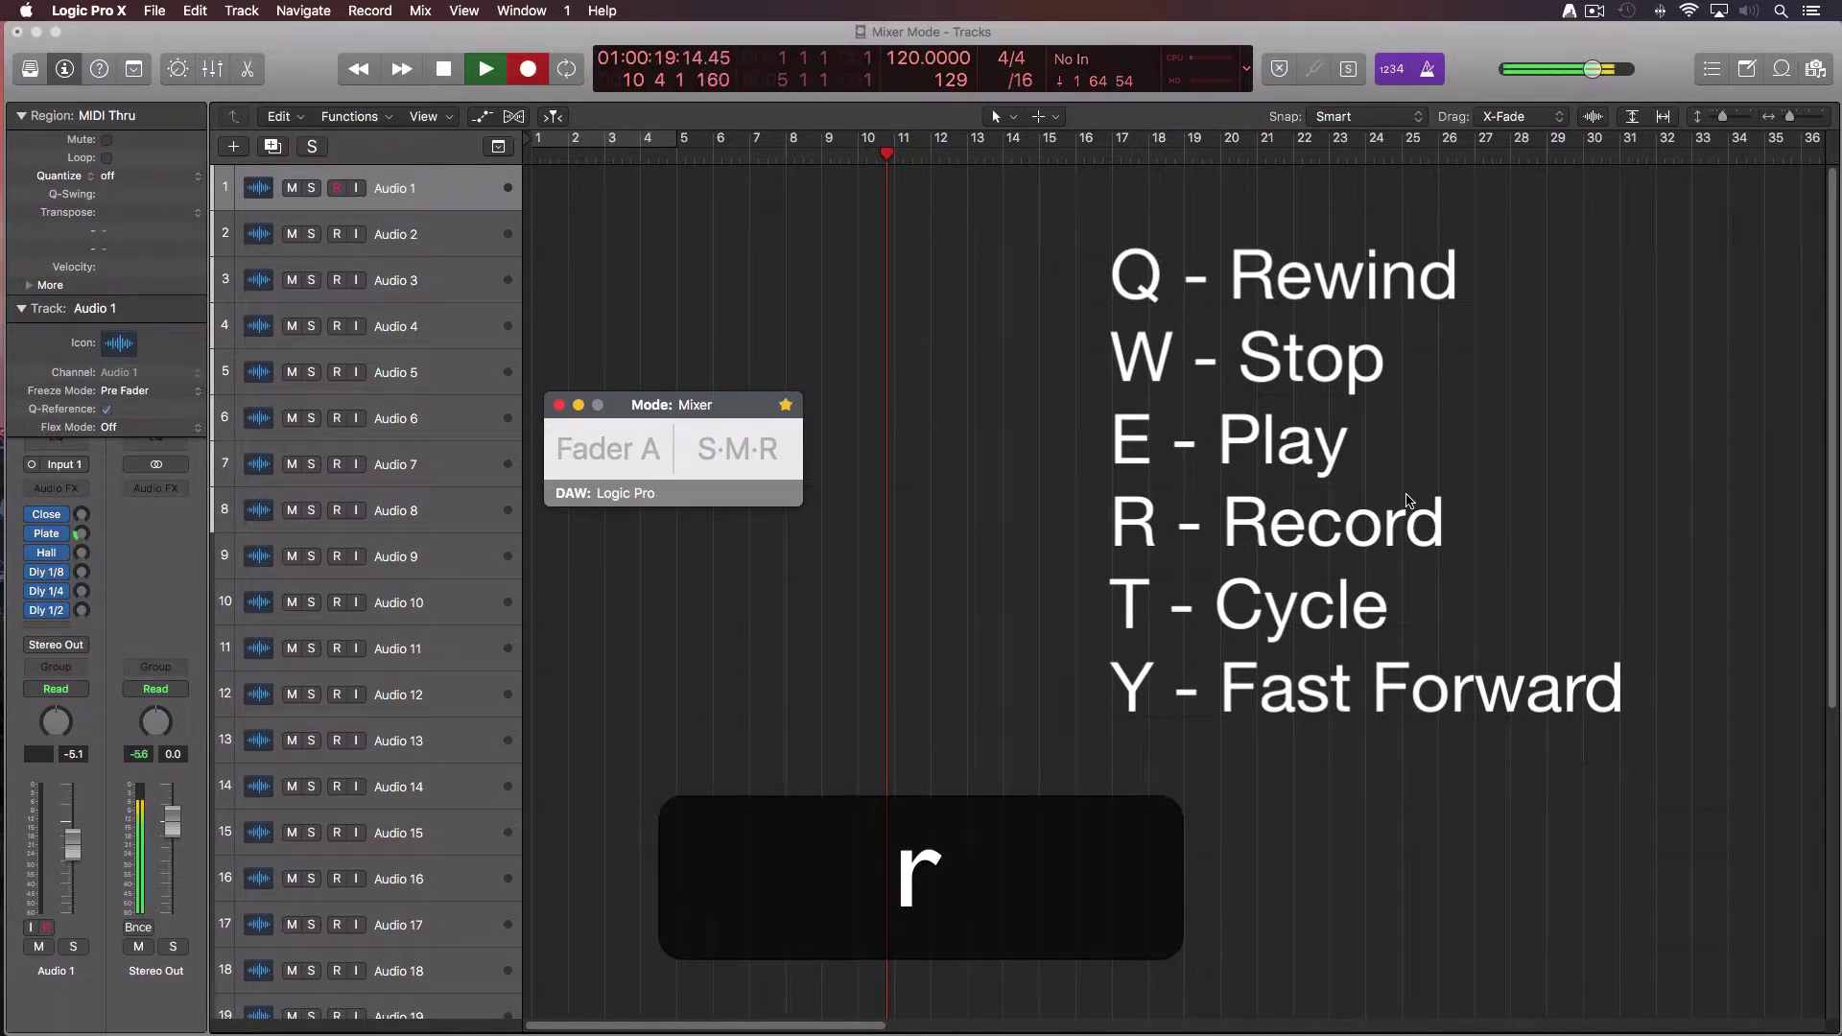
key(w)
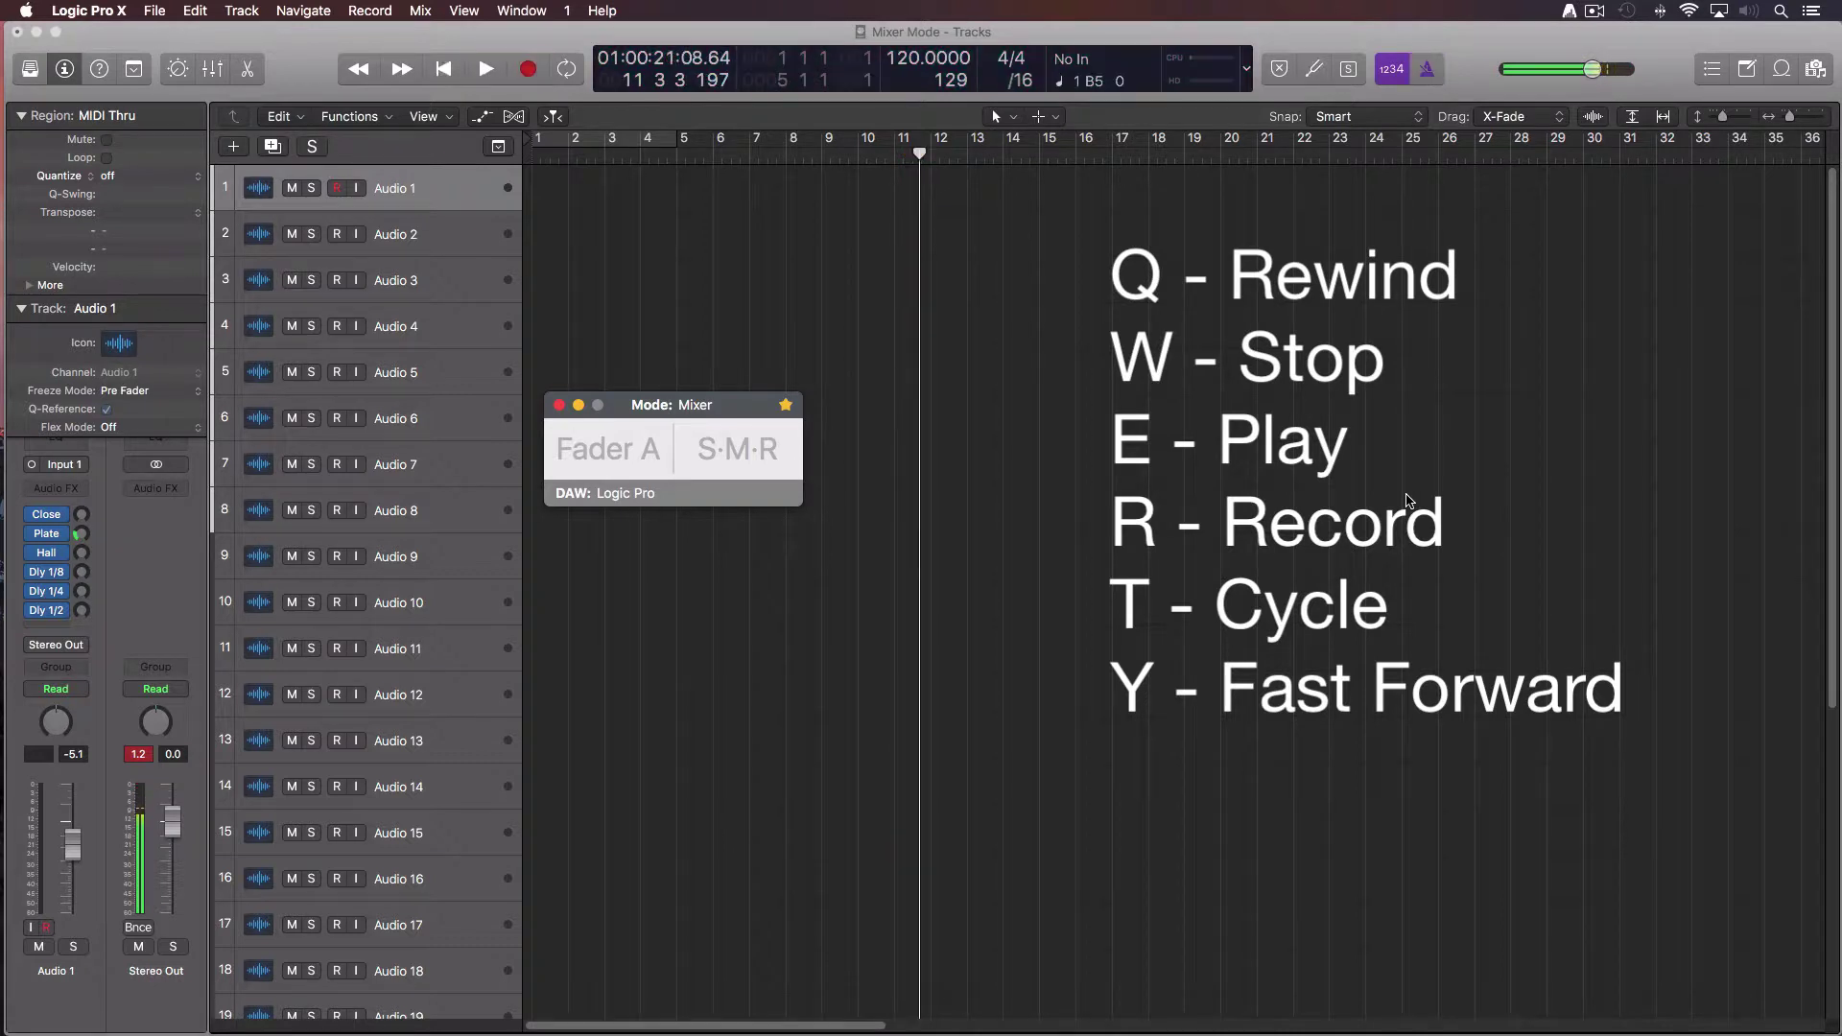
Step: Toggle Cycle mode on and off, and fast-forward the playhead to about bar 17 with AudioSwift's transport shortcuts
key(t)
key(t)
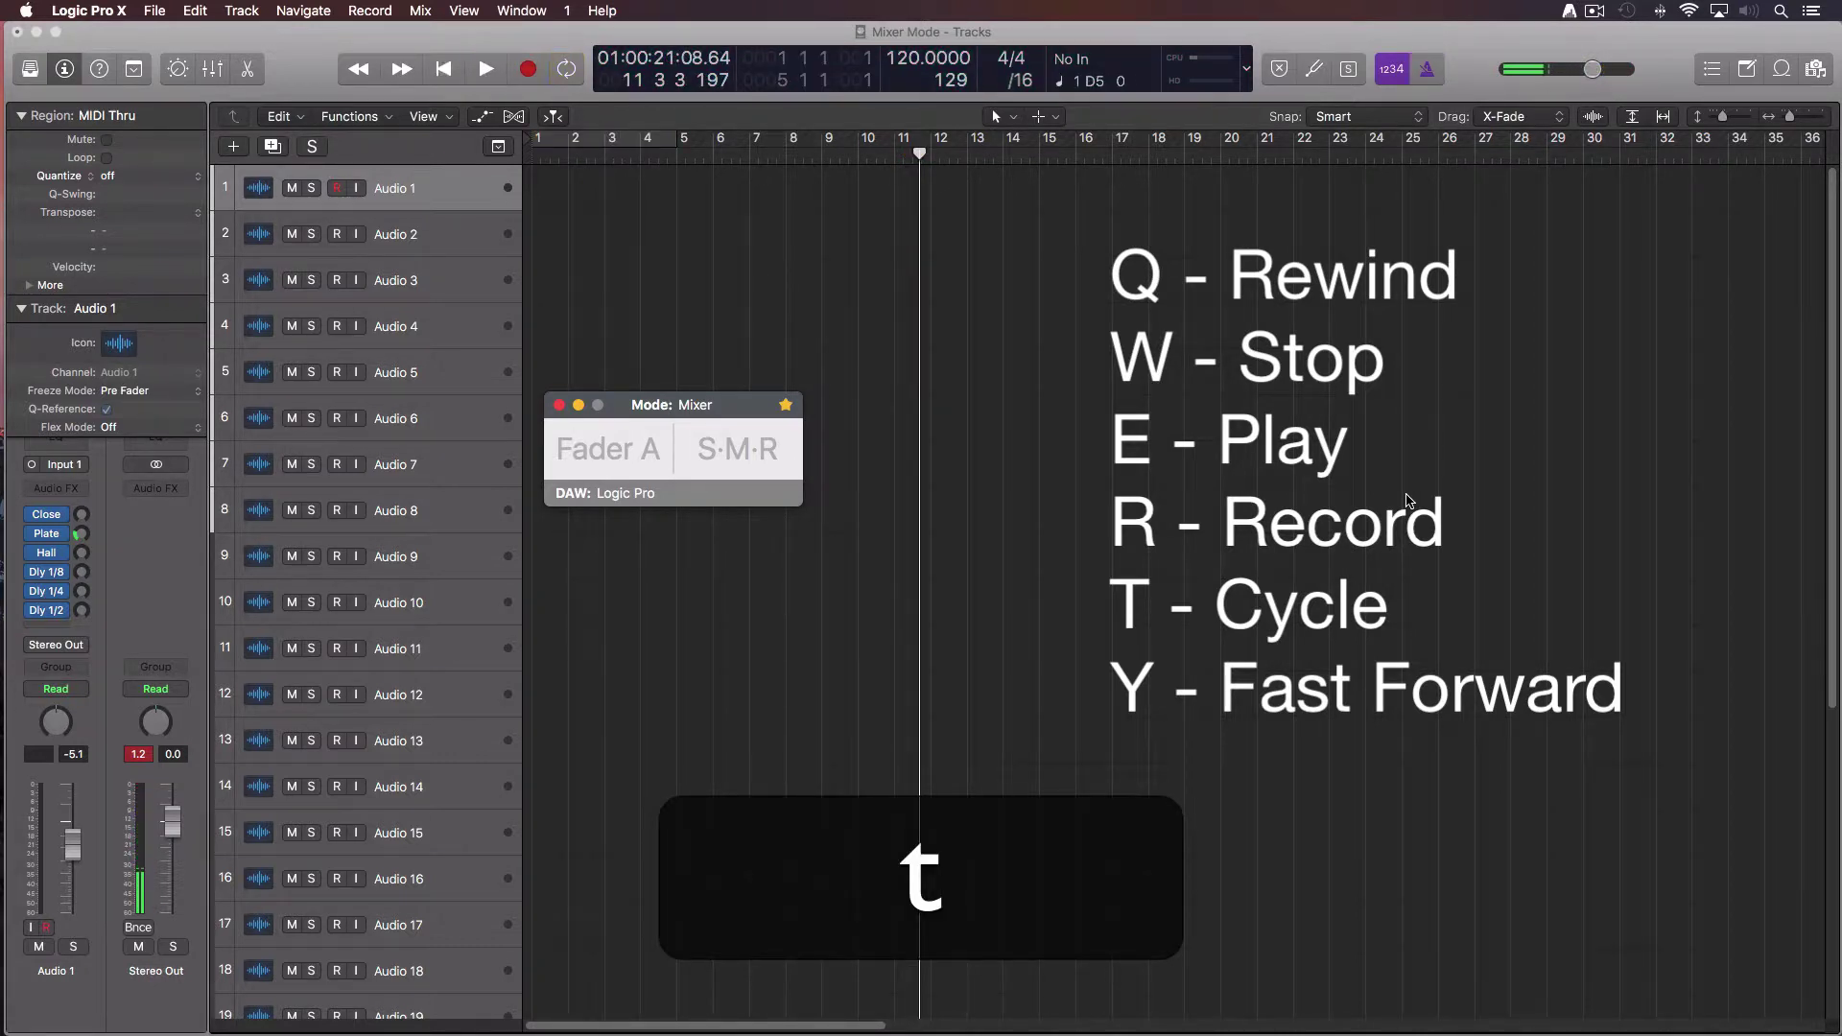
key(y)
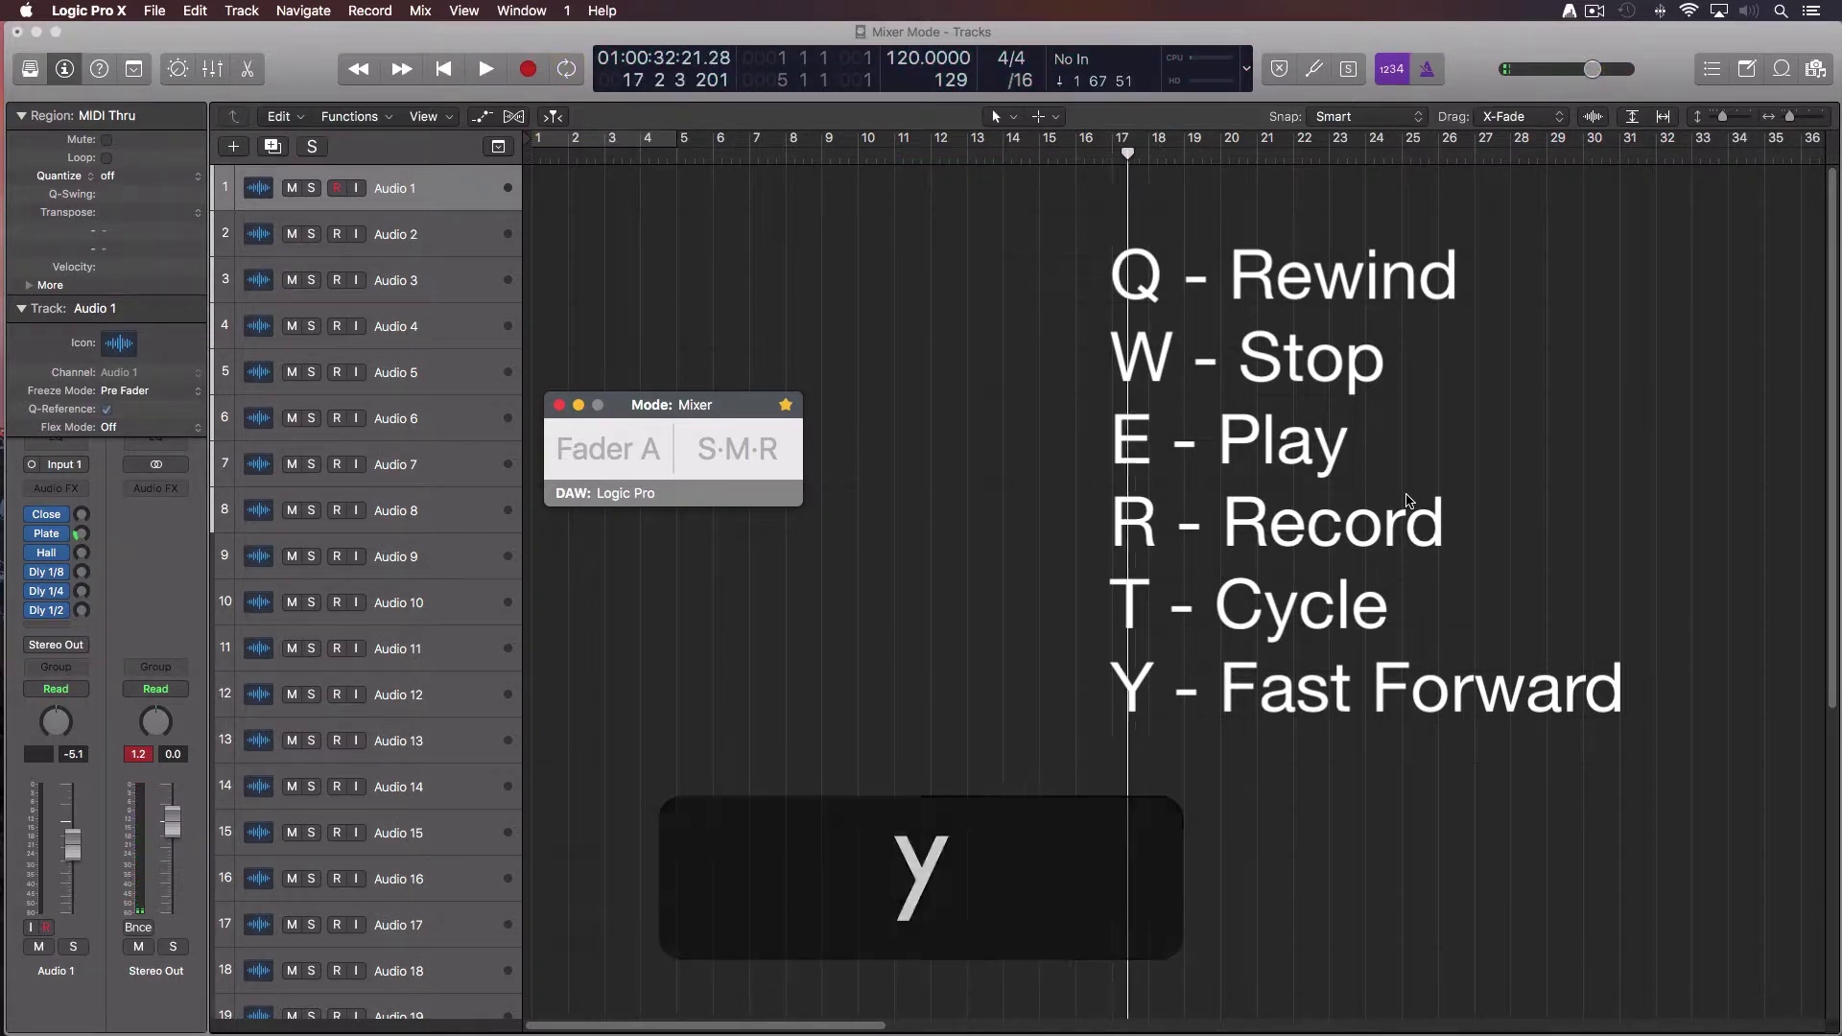
key(space)
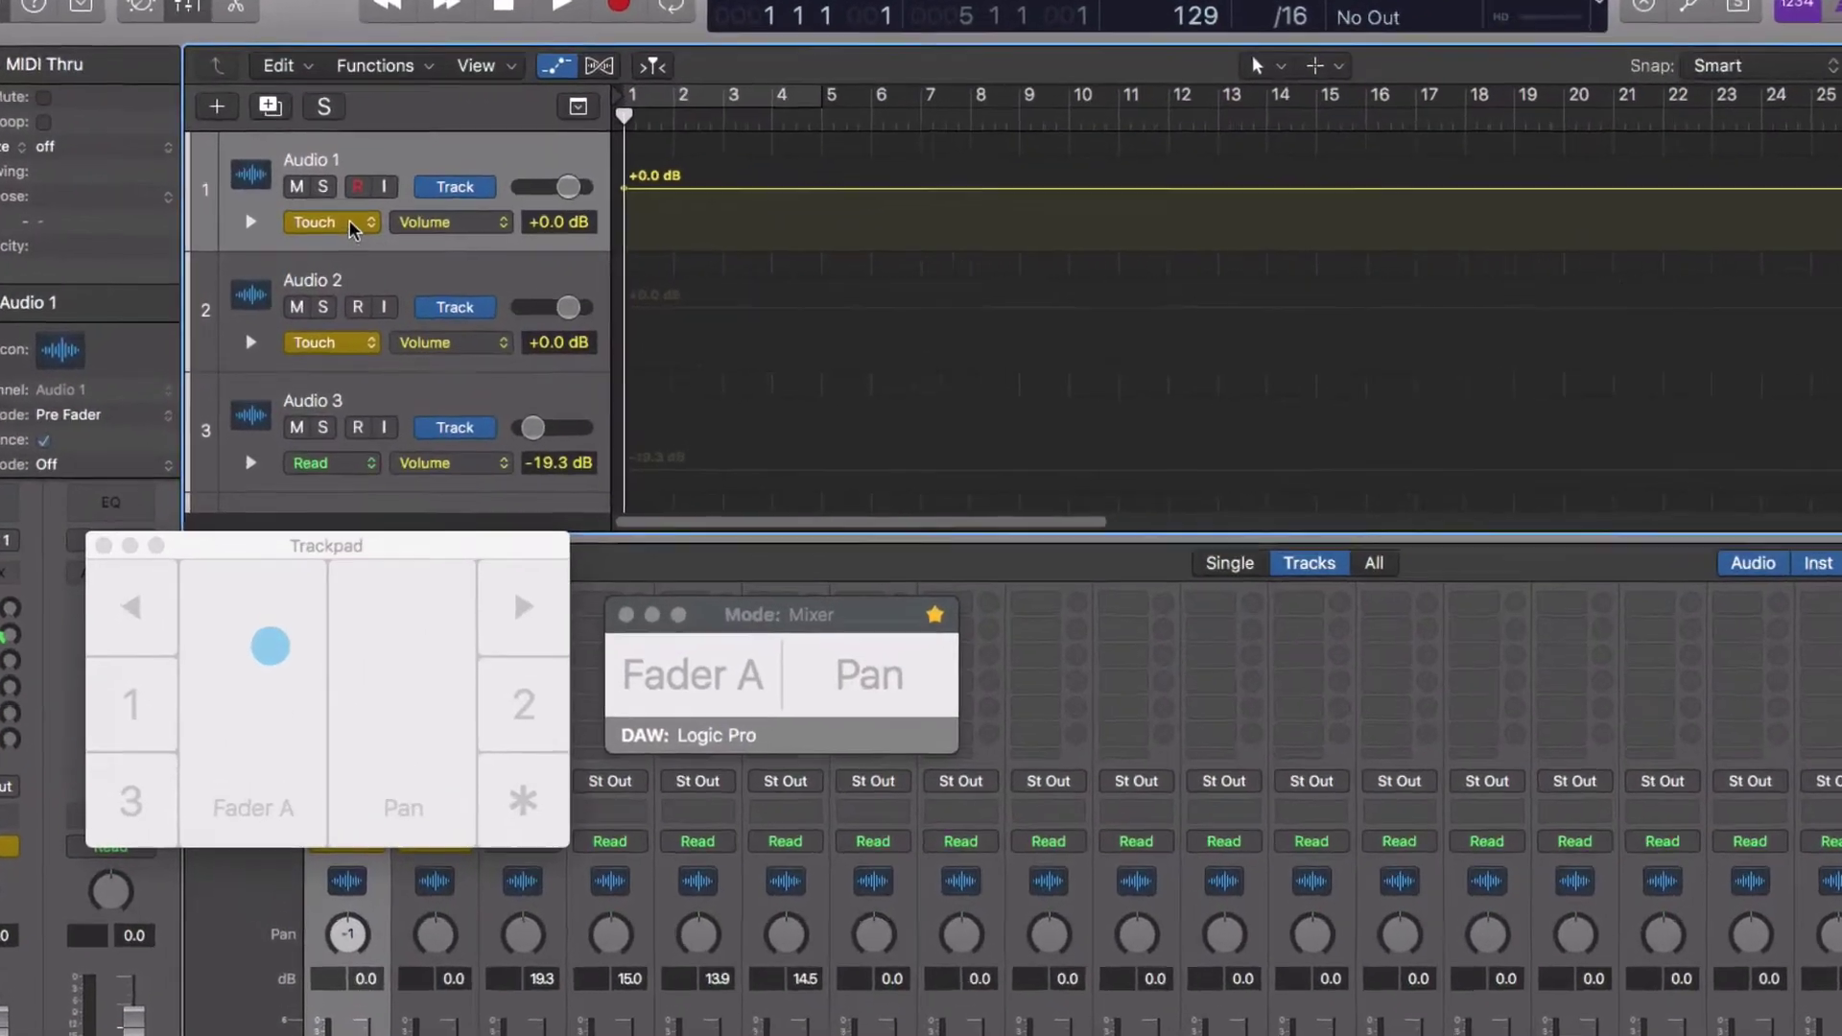
Step: Choose Touch automation for Audio 1 and record a volume dip to about -24.6 dB and back to 0 dB over bars 1 to 3 using Fader A
click(352, 225)
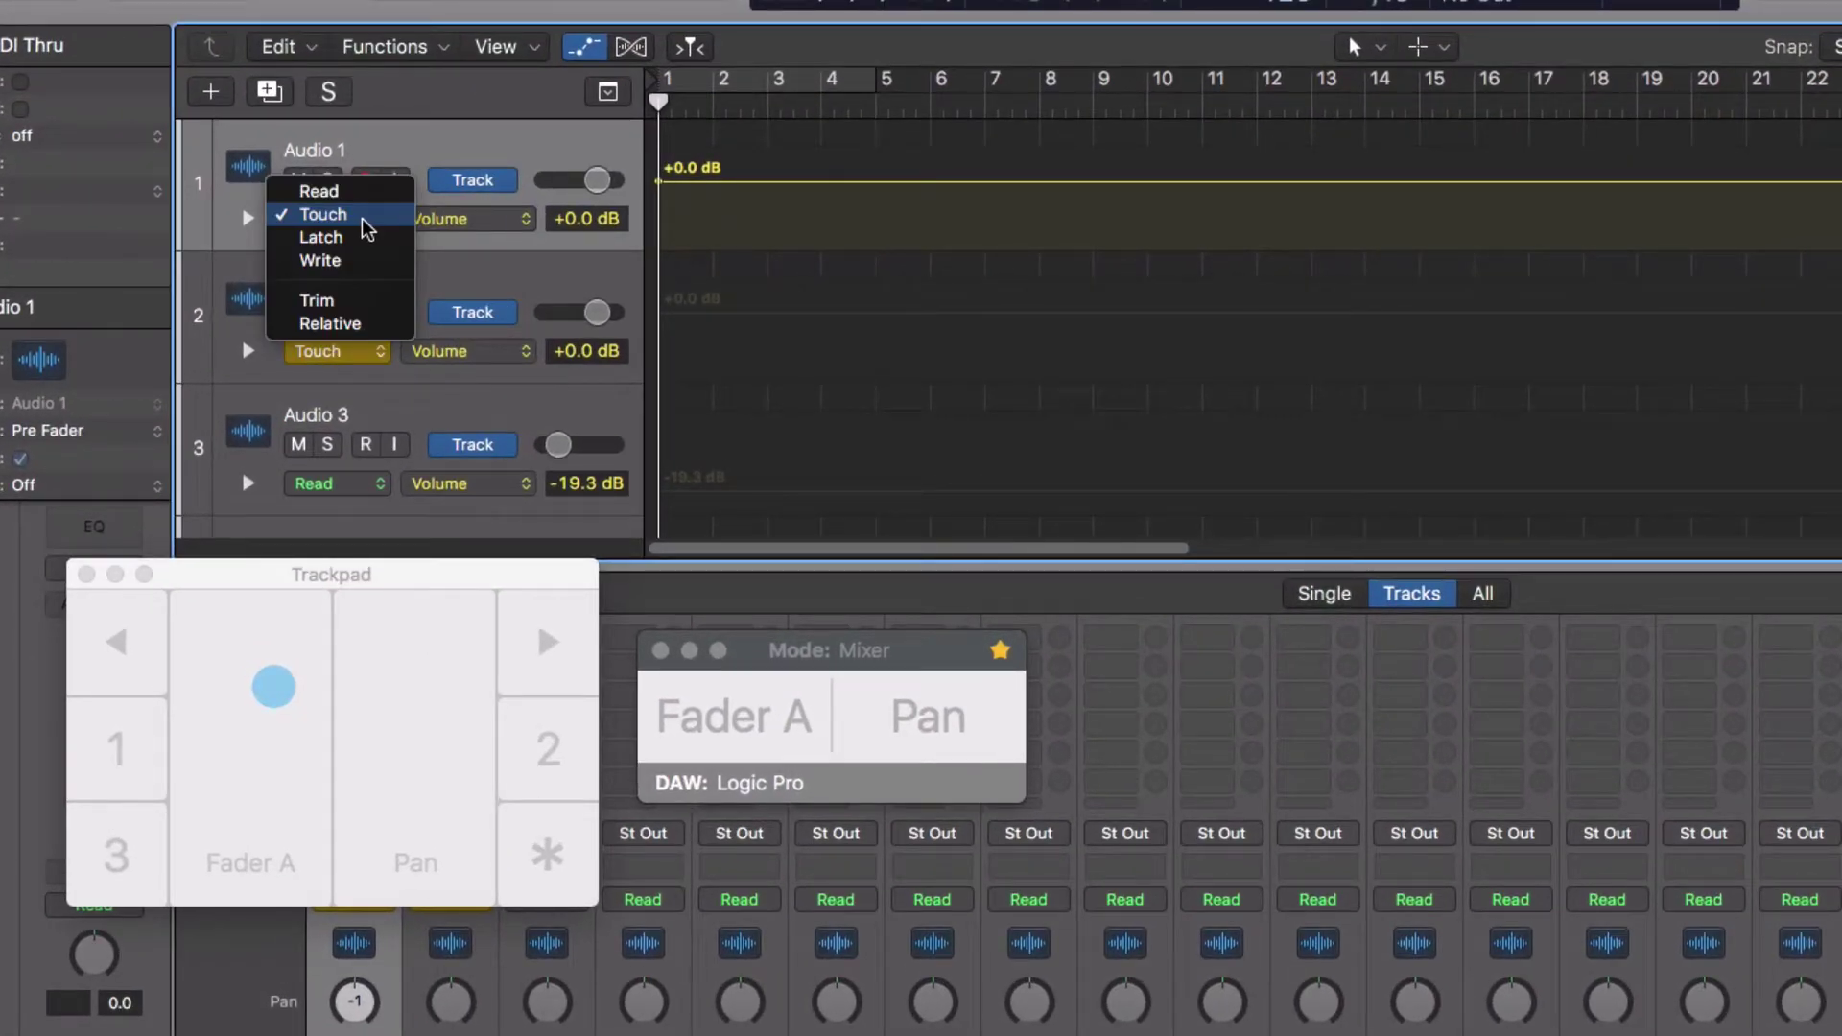
click(361, 217)
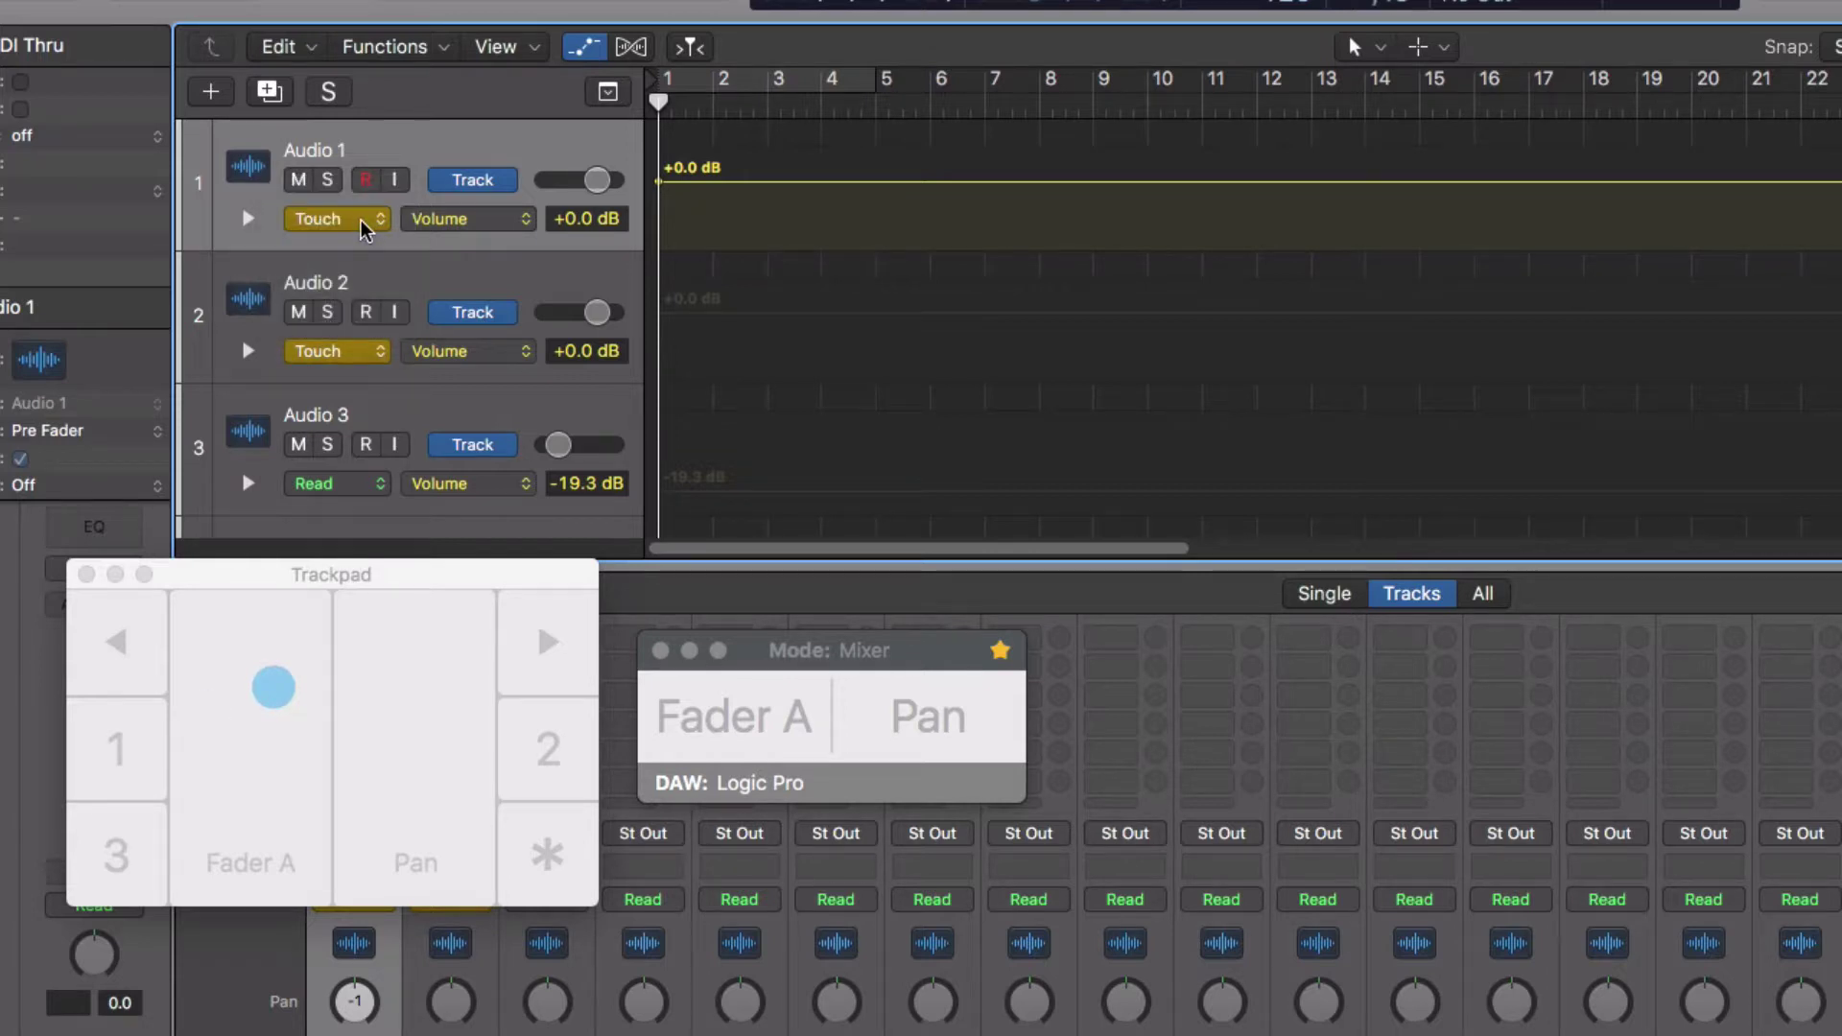
key(space)
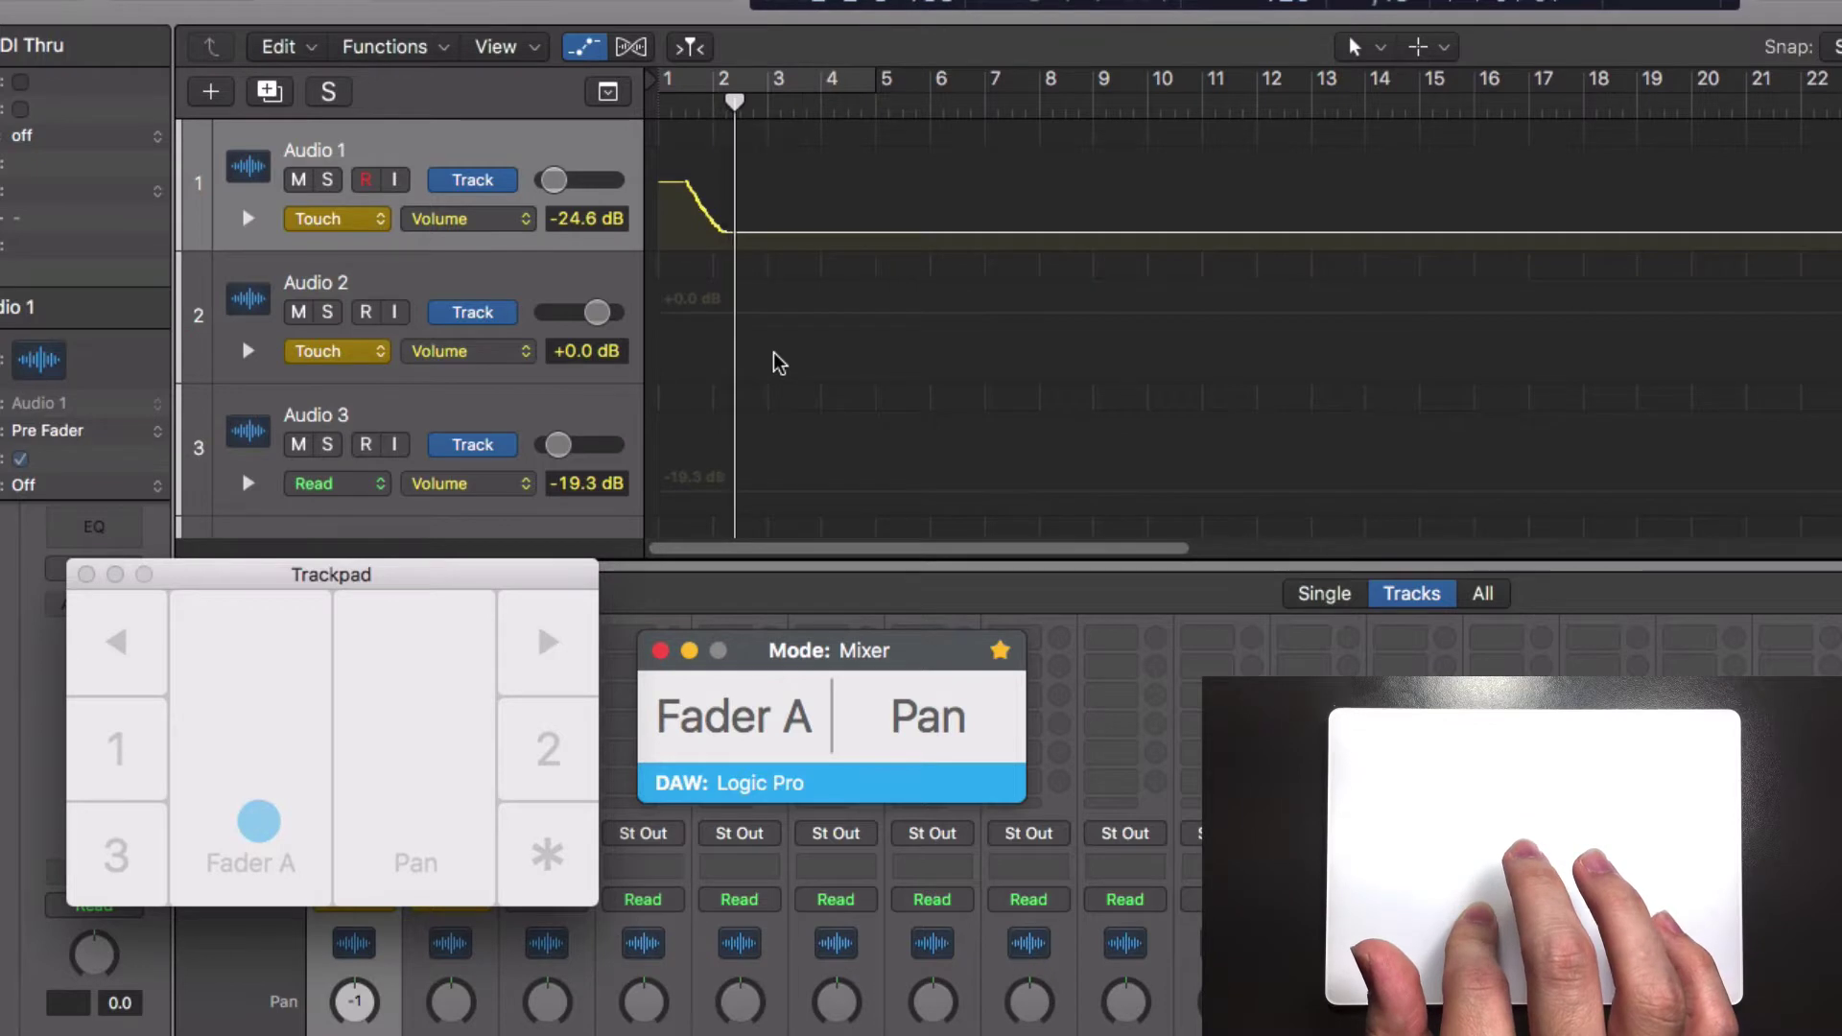
key(space)
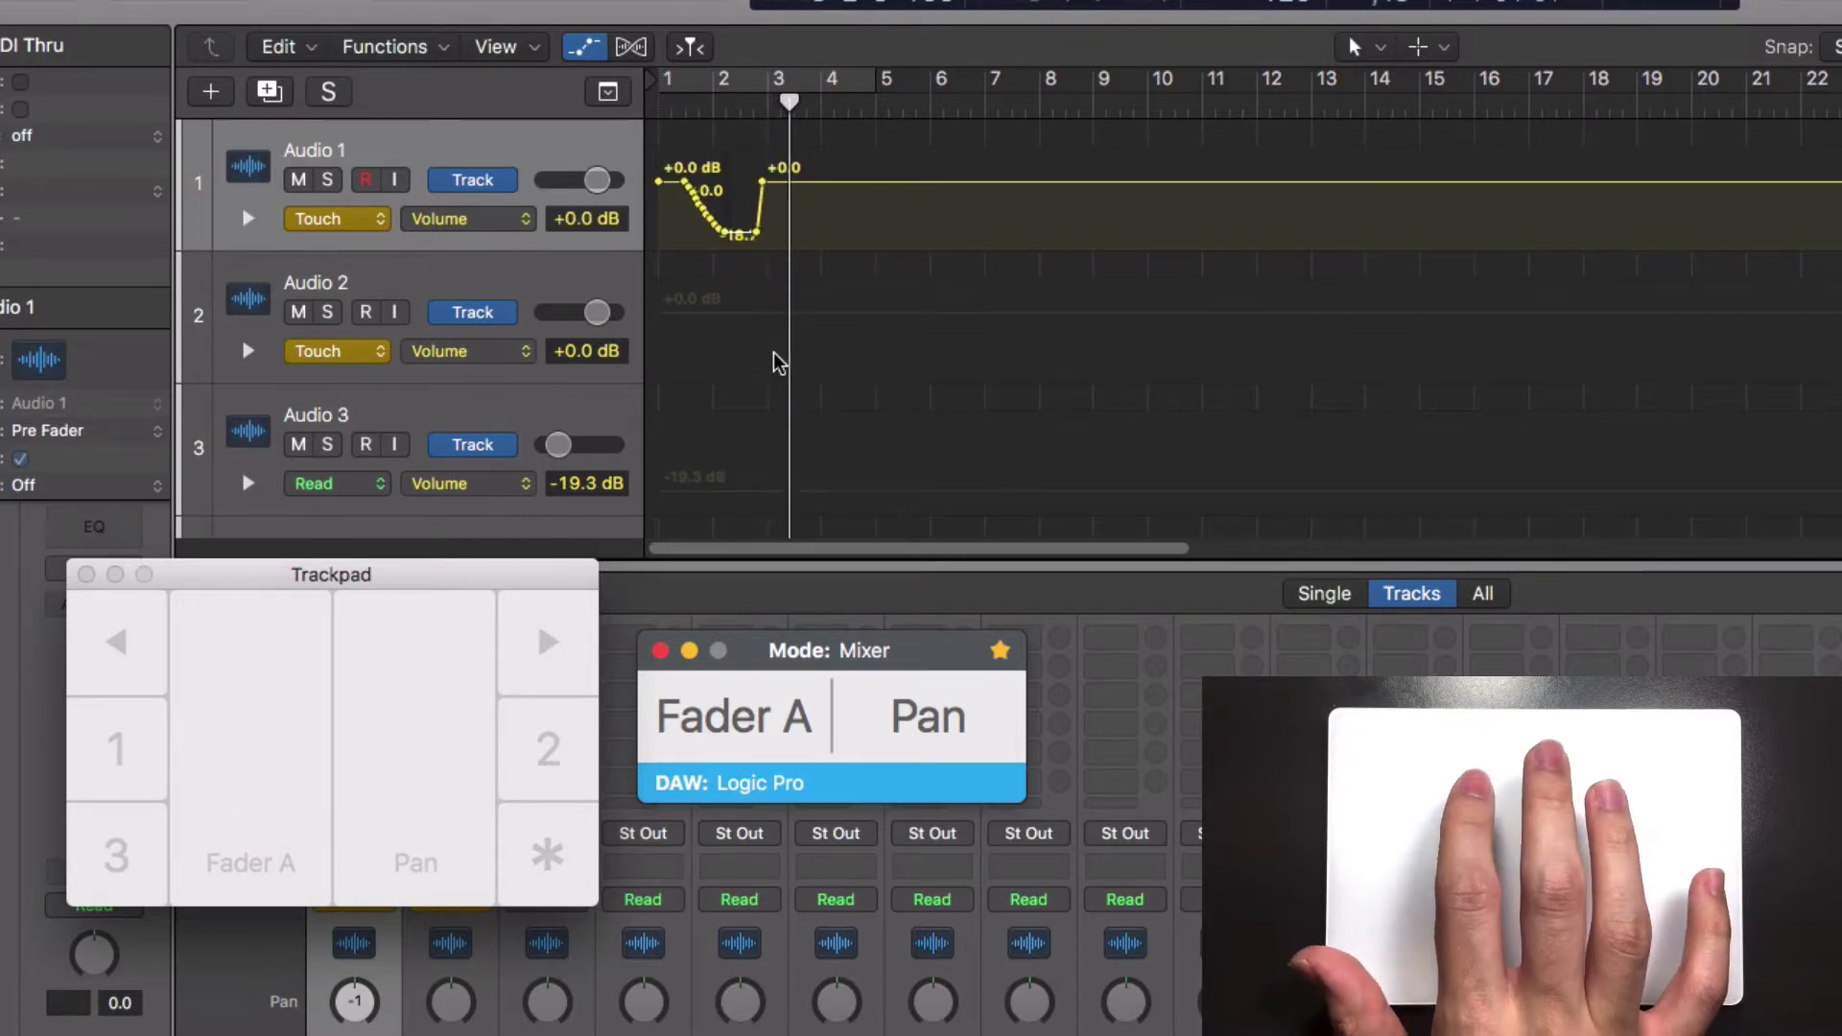